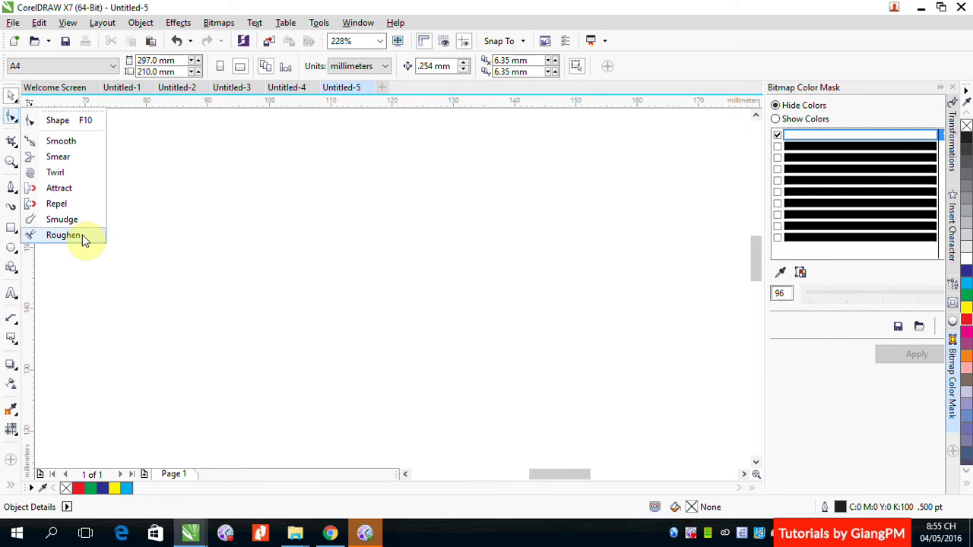
# - Draw a rectangle about 37 mm wide and 31 mm high and fill it with red
pyautogui.click(188, 239)
pyautogui.click(11, 228)
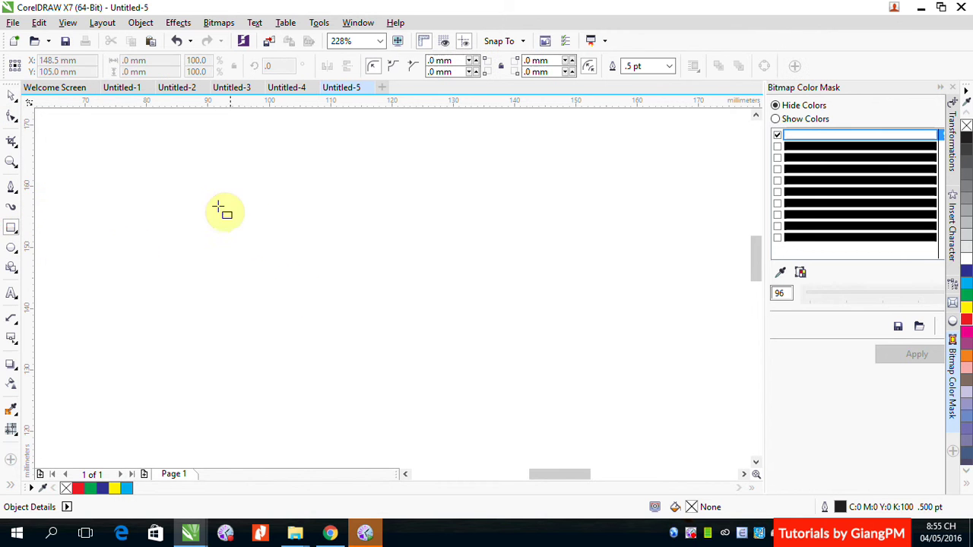
pyautogui.moveTo(216, 203); pyautogui.dragTo(442, 392)
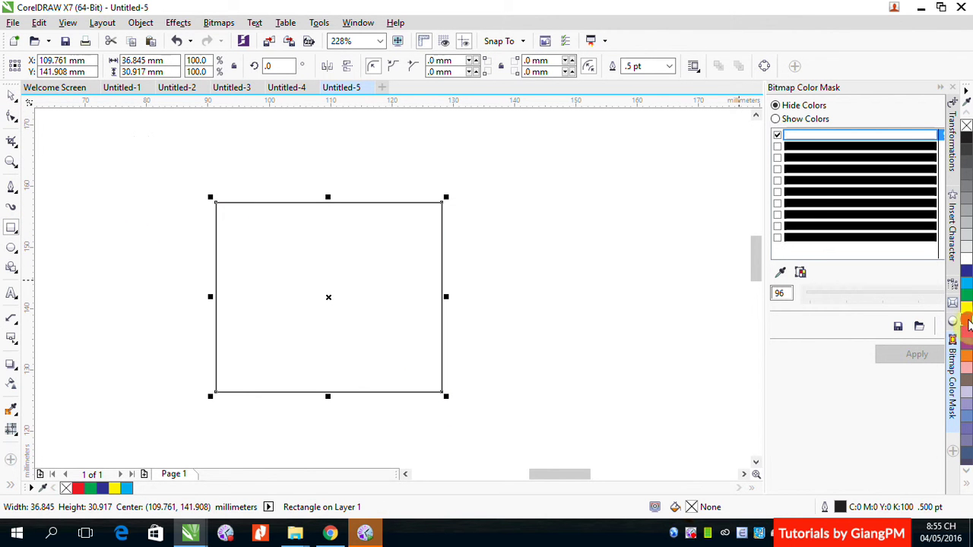
pyautogui.click(966, 318)
# - Round off all four corners of the red rectangle with brush strokes of the Smooth tool
pyautogui.click(11, 114)
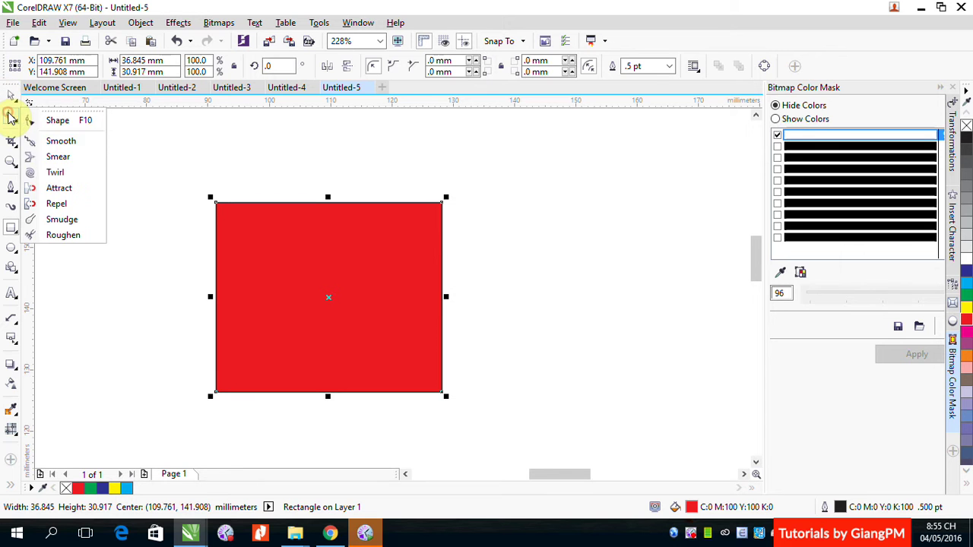
pyautogui.click(60, 141)
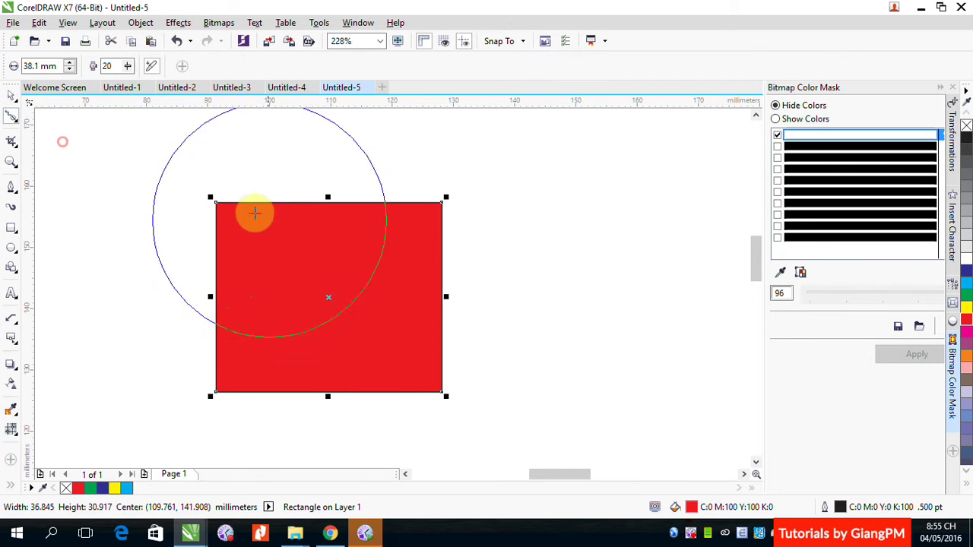
pyautogui.moveTo(274, 202); pyautogui.dragTo(417, 194)
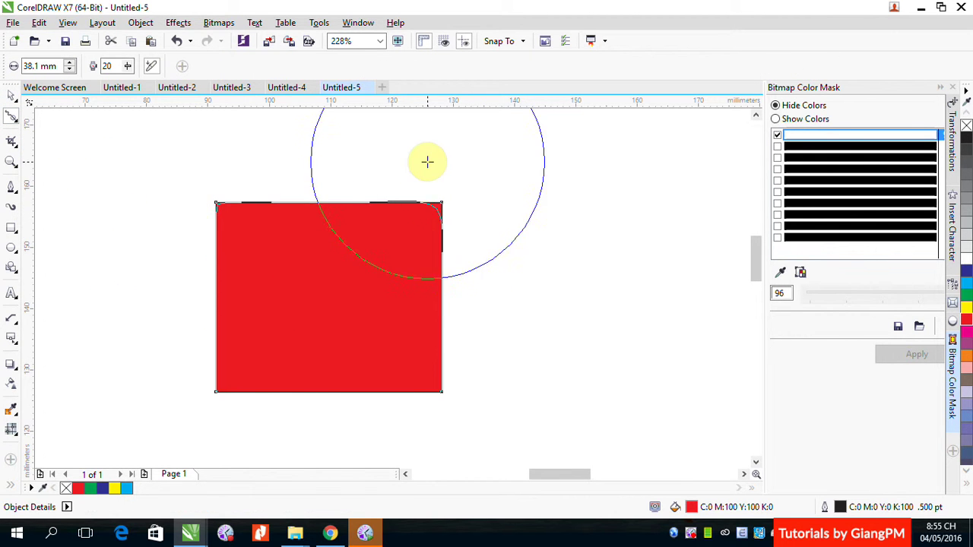
pyautogui.moveTo(428, 161)
pyautogui.mouseDown()
pyautogui.moveTo(450, 248)
pyautogui.moveTo(441, 364)
pyautogui.moveTo(403, 356)
pyautogui.moveTo(378, 326)
pyautogui.mouseUp()
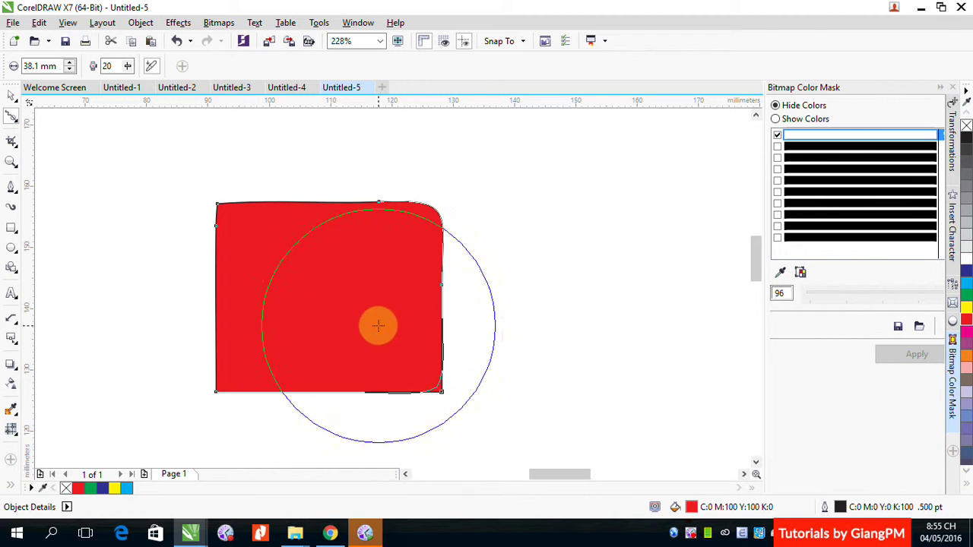
pyautogui.moveTo(207, 362); pyautogui.dragTo(338, 384)
pyautogui.moveTo(193, 213)
pyautogui.mouseDown()
pyautogui.moveTo(302, 252)
pyautogui.moveTo(254, 213)
pyautogui.moveTo(300, 221)
pyautogui.moveTo(348, 259)
pyautogui.mouseUp()
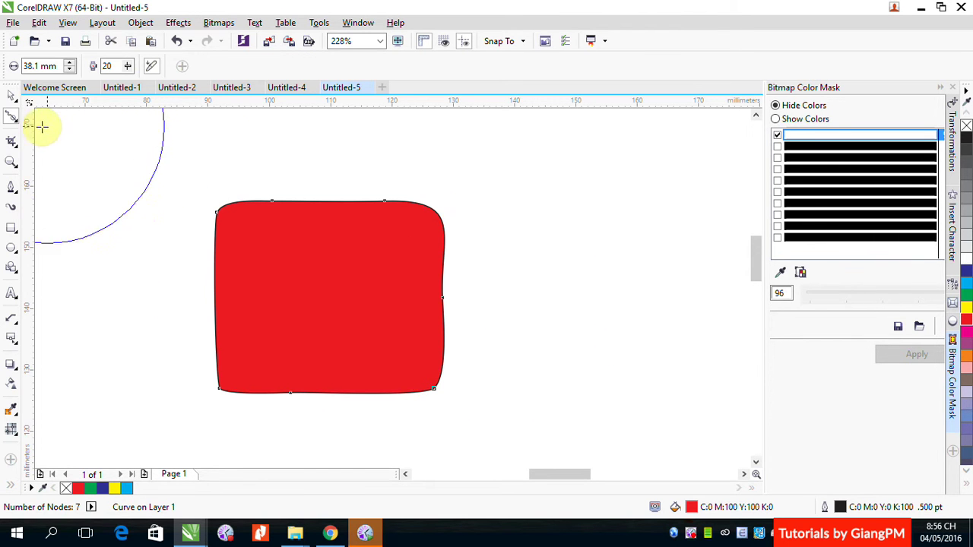
# - Pull the shape's top edge and right side outward into three pointed spikes with the Smear tool
pyautogui.click(12, 117)
pyautogui.click(11, 141)
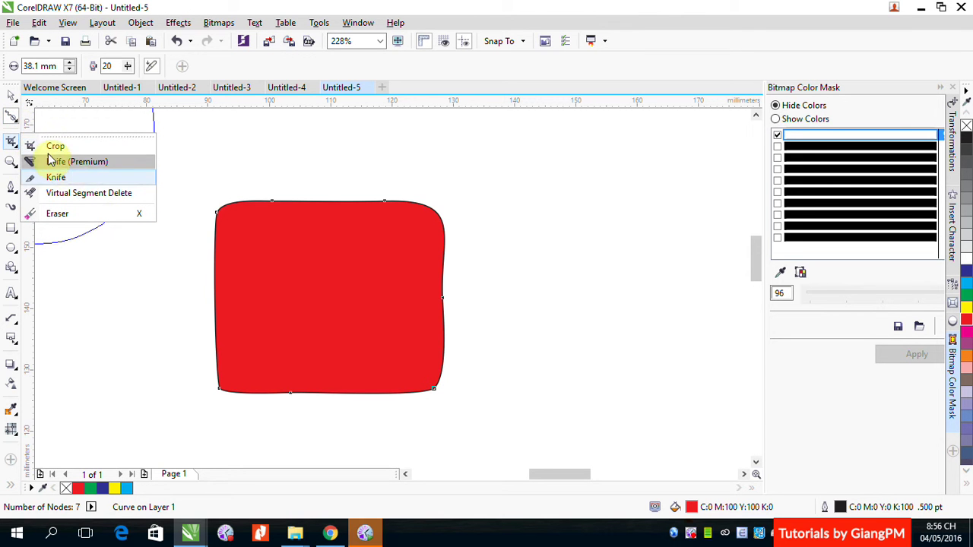
pyautogui.click(11, 126)
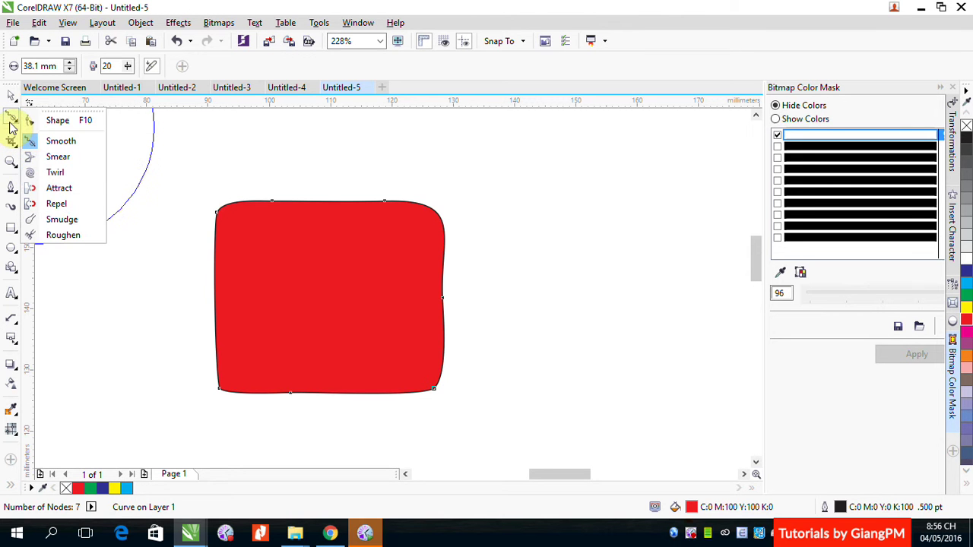
pyautogui.click(56, 172)
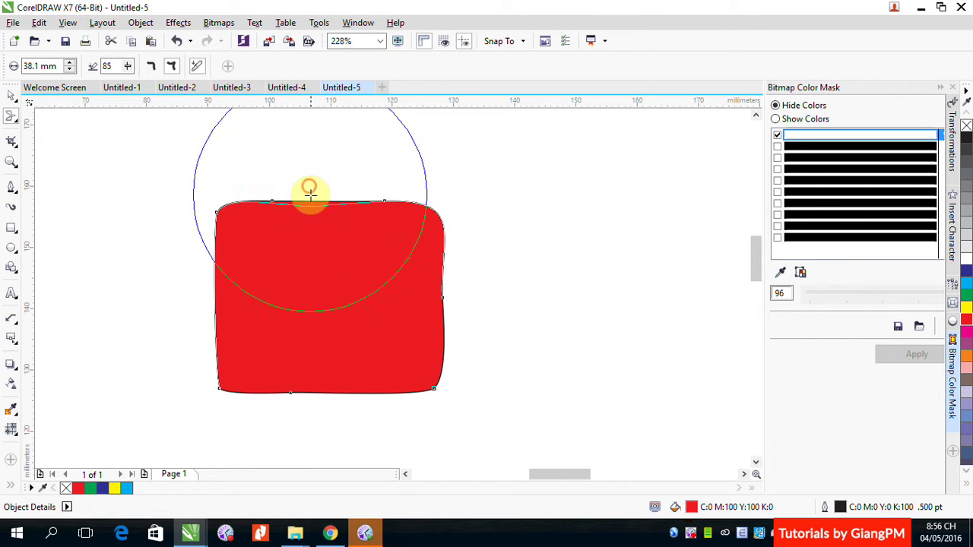
pyautogui.moveTo(321, 261); pyautogui.dragTo(325, 278)
pyautogui.moveTo(308, 194)
pyautogui.mouseDown()
pyautogui.moveTo(326, 206)
pyautogui.moveTo(382, 148)
pyautogui.moveTo(426, 136)
pyautogui.mouseUp()
pyautogui.moveTo(413, 231); pyautogui.dragTo(570, 219)
pyautogui.moveTo(461, 261)
pyautogui.mouseDown()
pyautogui.moveTo(510, 315)
pyautogui.moveTo(565, 324)
pyautogui.mouseUp()
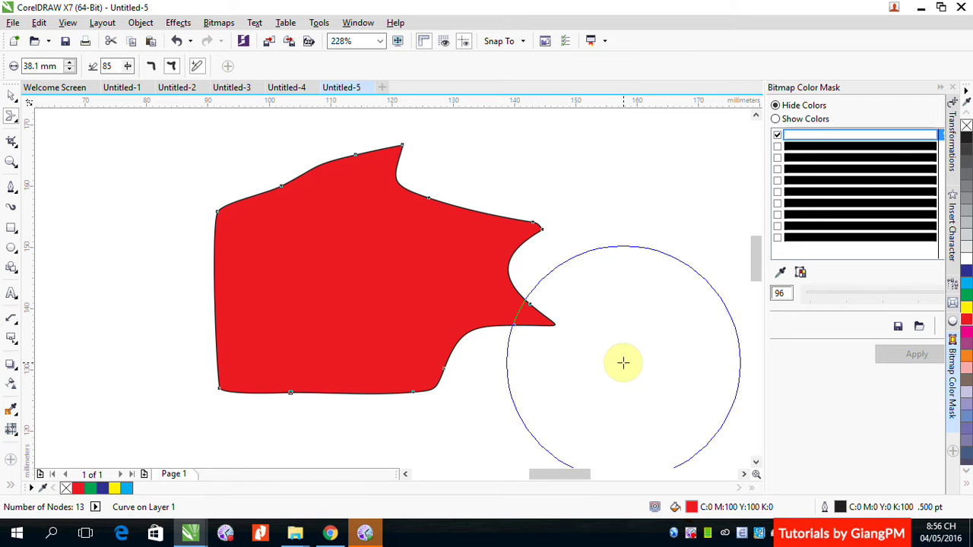
# - Smear a notch into the shape's lower edge and pull further spikes out of its left and top edges
pyautogui.moveTo(318, 288)
pyautogui.mouseDown()
pyautogui.moveTo(379, 340)
pyautogui.moveTo(403, 344)
pyautogui.moveTo(366, 342)
pyautogui.moveTo(355, 321)
pyautogui.moveTo(384, 348)
pyautogui.moveTo(369, 320)
pyautogui.moveTo(386, 325)
pyautogui.moveTo(366, 302)
pyautogui.mouseUp()
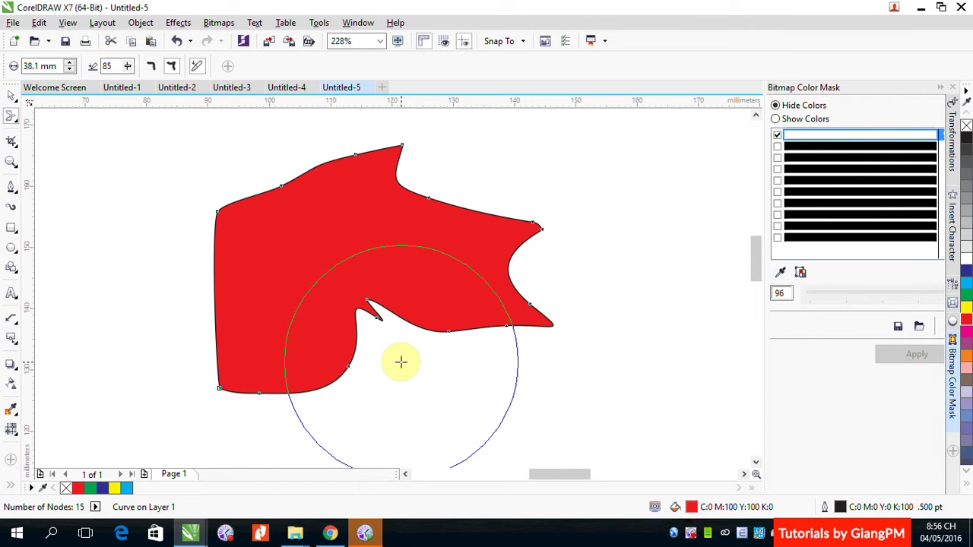
pyautogui.moveTo(208, 291)
pyautogui.mouseDown()
pyautogui.moveTo(211, 304)
pyautogui.moveTo(278, 271)
pyautogui.mouseUp()
pyautogui.moveTo(142, 269)
pyautogui.mouseDown()
pyautogui.moveTo(337, 321)
pyautogui.moveTo(213, 152)
pyautogui.mouseUp()
pyautogui.moveTo(304, 179)
pyautogui.mouseDown()
pyautogui.moveTo(329, 115)
pyautogui.moveTo(345, 163)
pyautogui.moveTo(426, 137)
pyautogui.moveTo(478, 137)
pyautogui.moveTo(434, 200)
pyautogui.moveTo(544, 166)
pyautogui.moveTo(413, 220)
pyautogui.mouseUp()
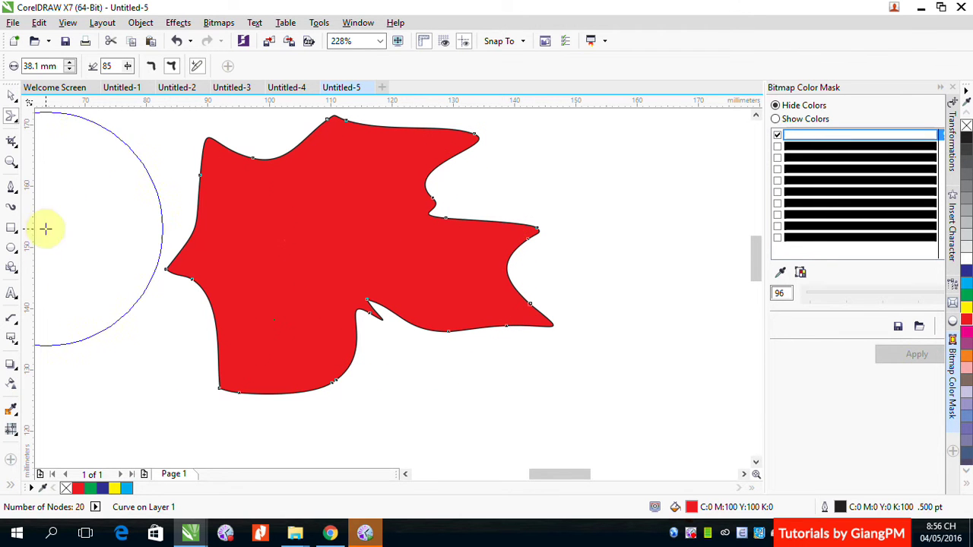
# - Twirl the shape's right spikes into a large spiral and distort its left half with the Twirl tool
pyautogui.click(10, 119)
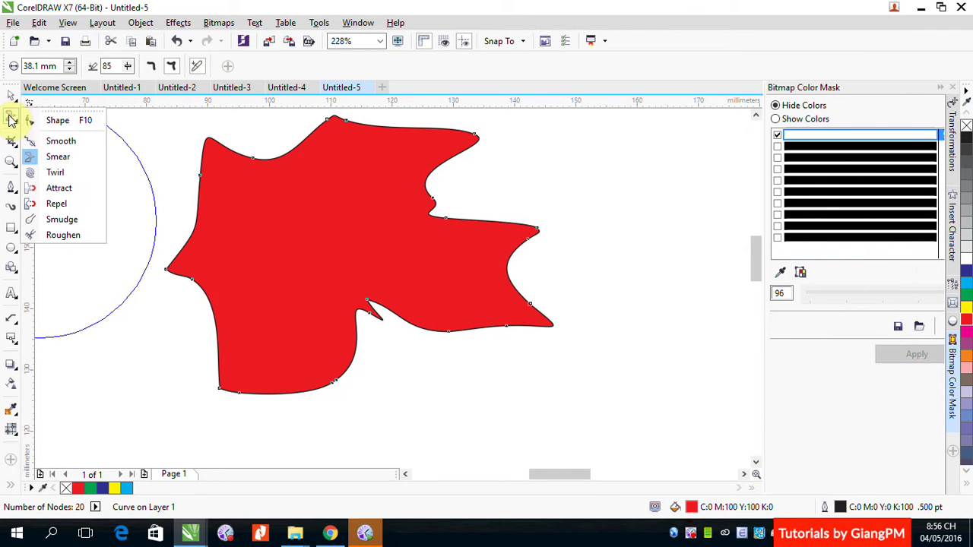
pyautogui.click(58, 171)
pyautogui.moveTo(516, 281); pyautogui.dragTo(540, 278)
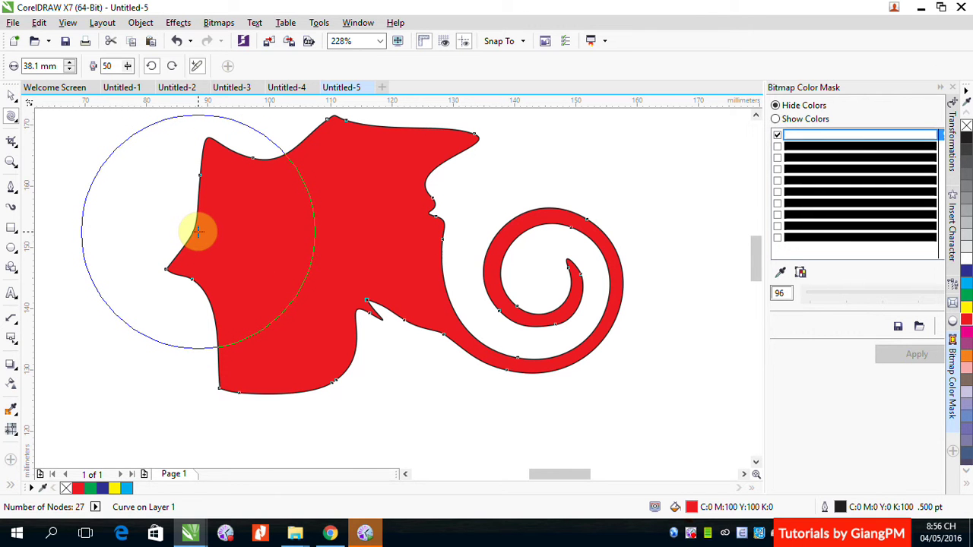
pyautogui.moveTo(198, 232)
pyautogui.mouseDown()
pyautogui.moveTo(276, 262)
pyautogui.moveTo(304, 257)
pyautogui.moveTo(285, 277)
pyautogui.mouseUp()
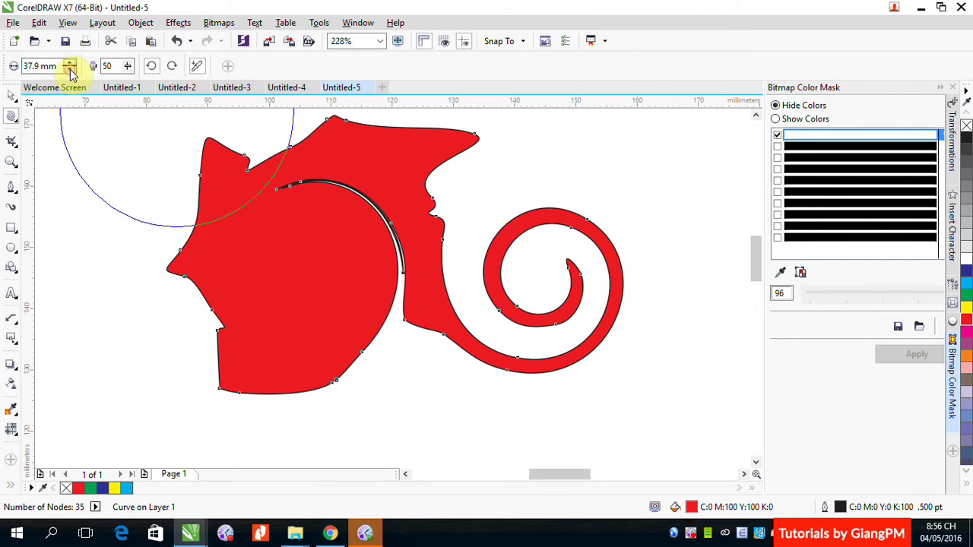
# - Set the Twirl nib size to 10 mm and twirl a small spiral into the shape's upper left edge
pyautogui.click(34, 66)
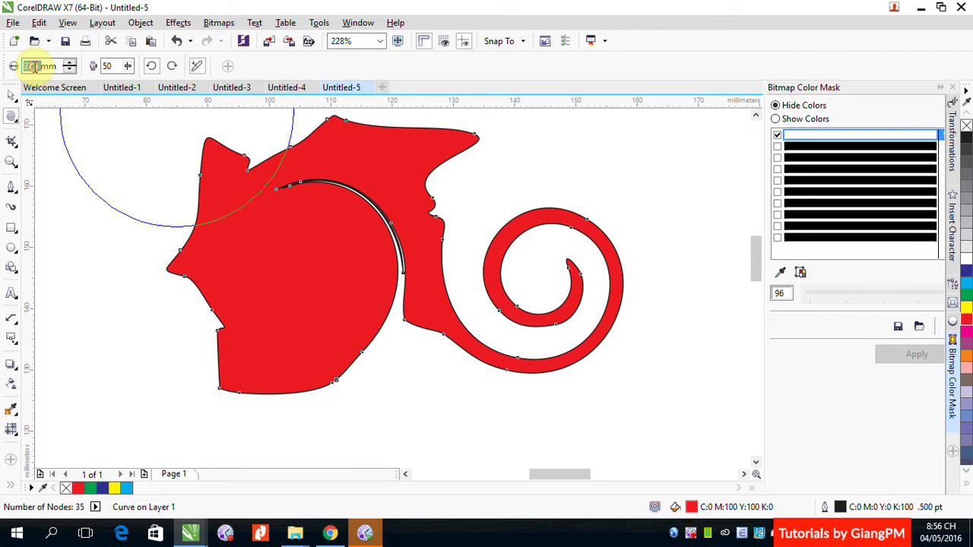
pyautogui.write('10')
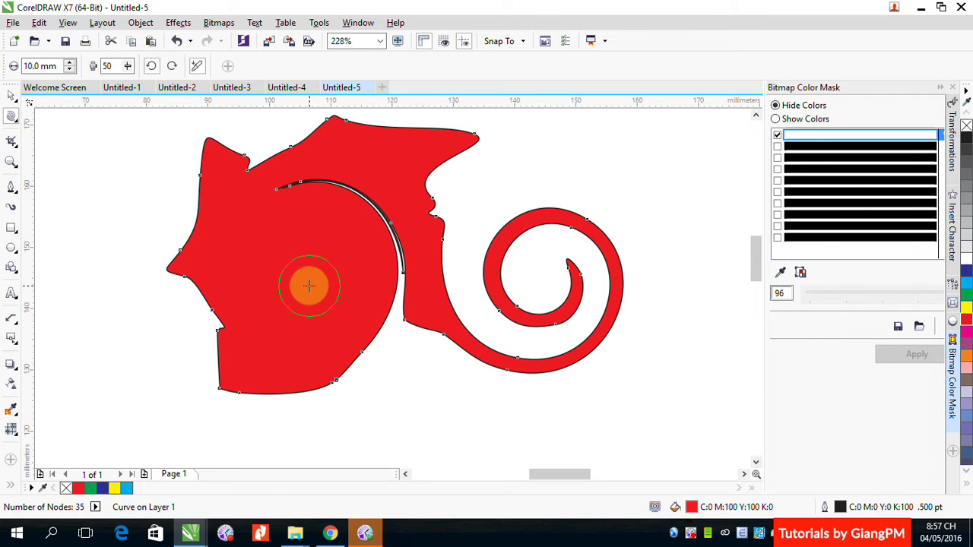
pyautogui.click(193, 218)
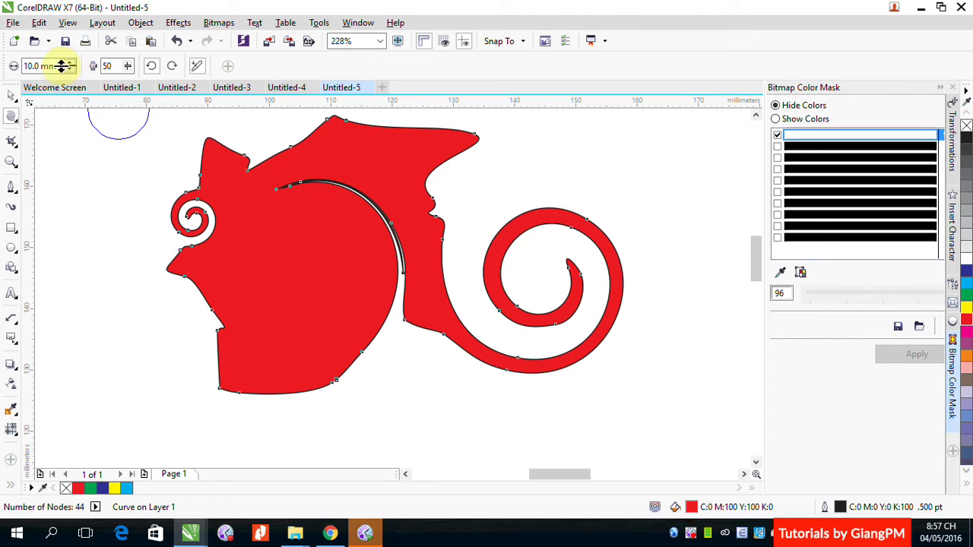
# - Set the Twirl nib size to 30 mm and twirl two spirals into the lower left part of the shape
pyautogui.doubleClick(32, 66)
pyautogui.write('3')
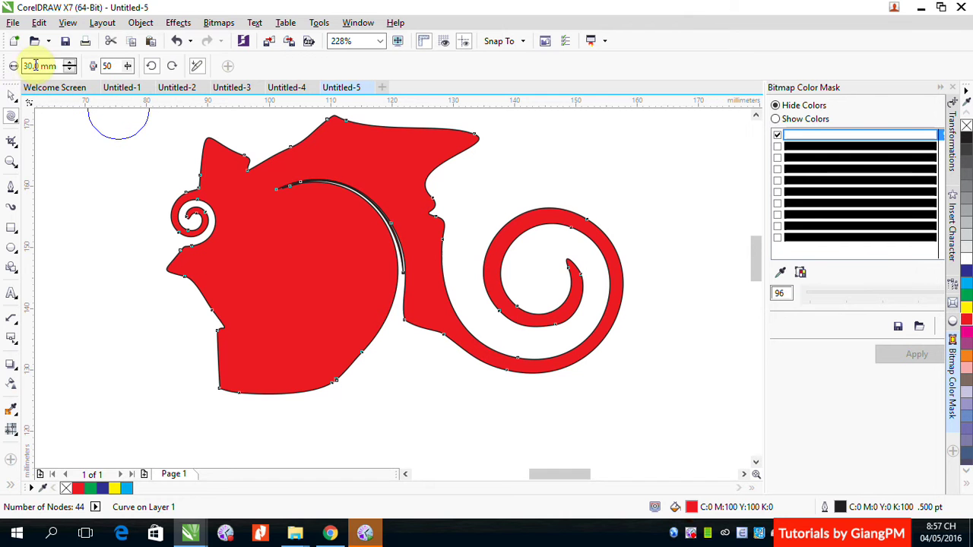
pyautogui.moveTo(231, 273)
pyautogui.mouseDown()
pyautogui.moveTo(217, 320)
pyautogui.moveTo(250, 317)
pyautogui.moveTo(219, 319)
pyautogui.mouseUp()
pyautogui.moveTo(218, 213); pyautogui.dragTo(328, 364)
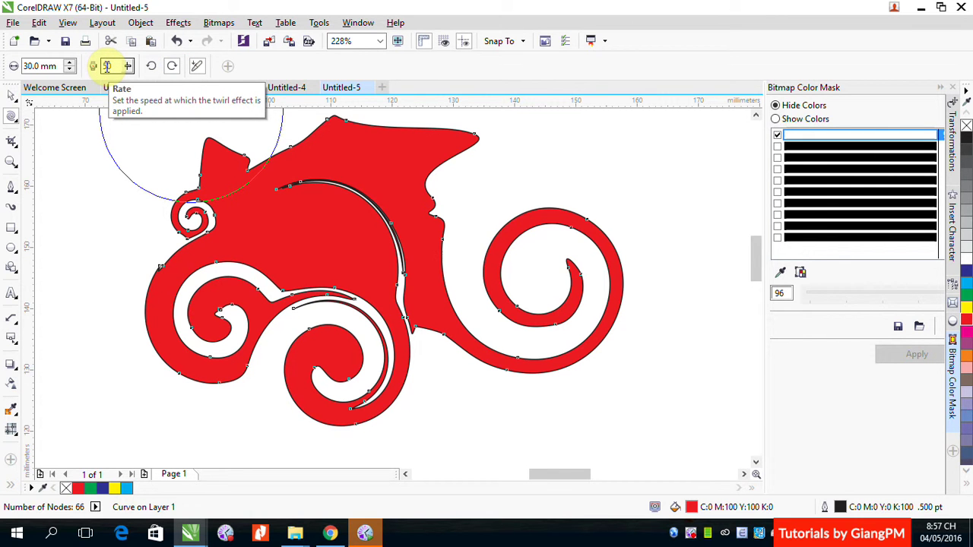
# - Select the whole twirled red shape and delete it from the page
pyautogui.click(10, 95)
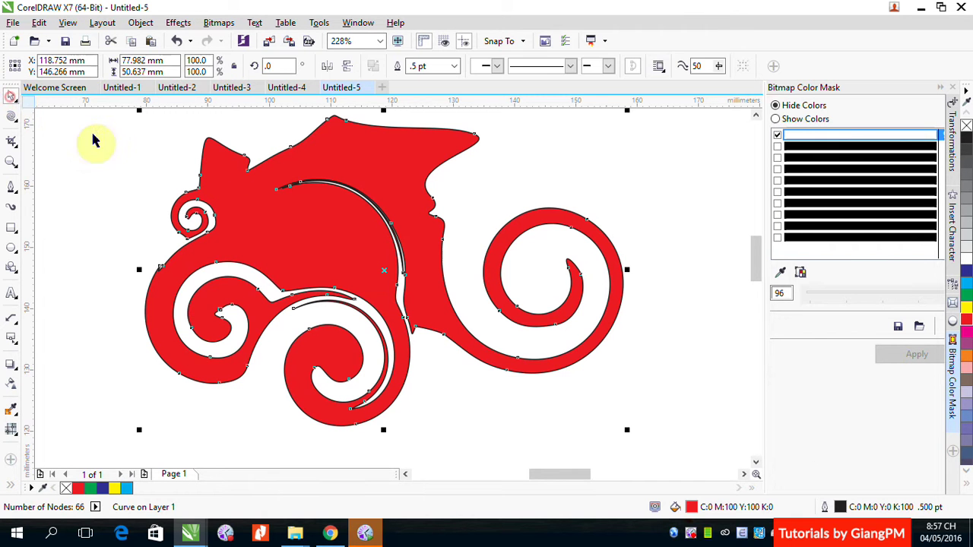
pyautogui.click(594, 186)
pyautogui.scroll(-3, 608, 164)
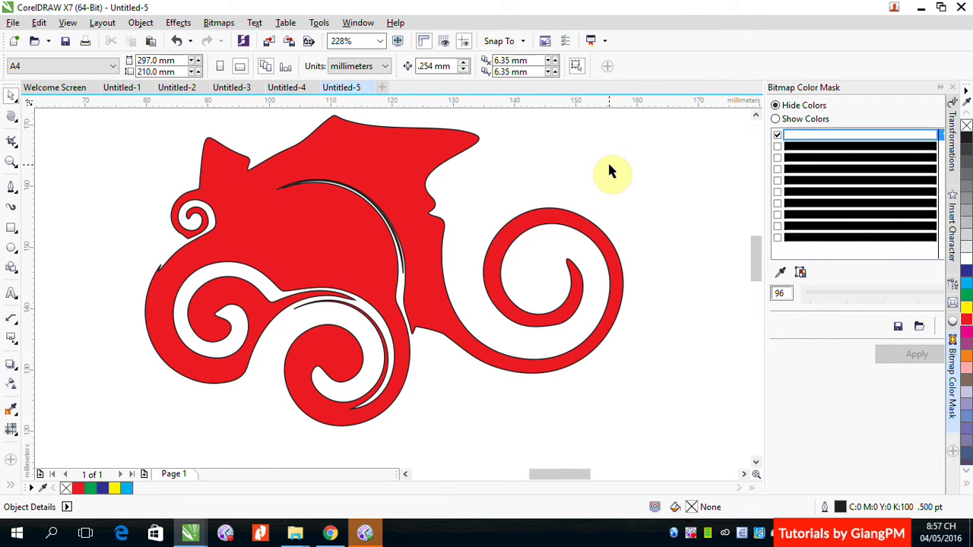
pyautogui.click(536, 188)
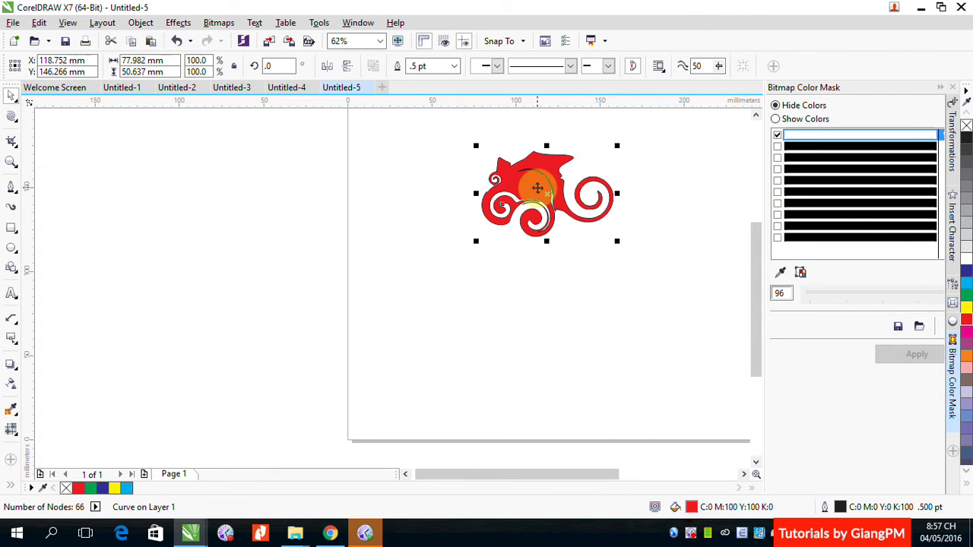
pyautogui.press('Delete')
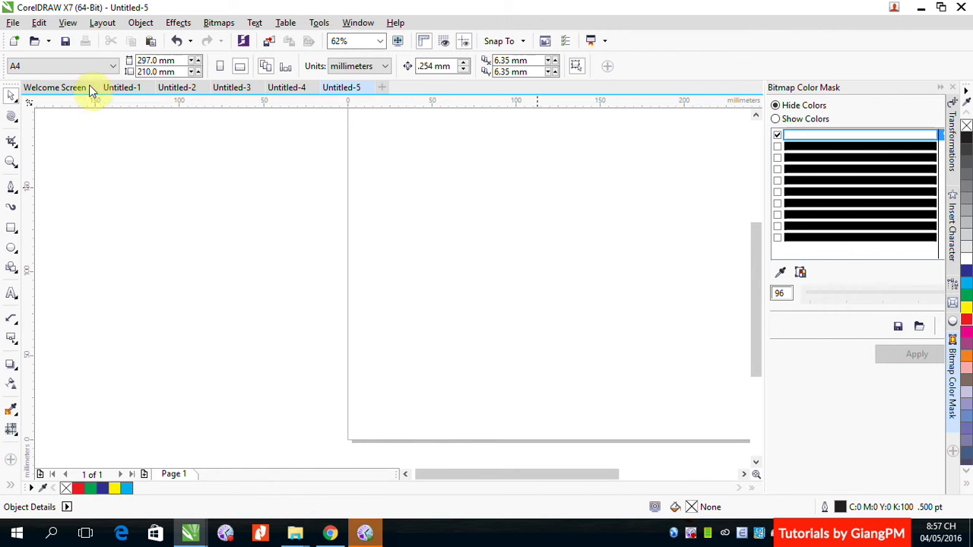
# - Draw a square about 58 mm on each side, fill it with red and deselect it
pyautogui.click(12, 228)
pyautogui.moveTo(417, 189); pyautogui.dragTo(515, 287)
pyautogui.click(965, 321)
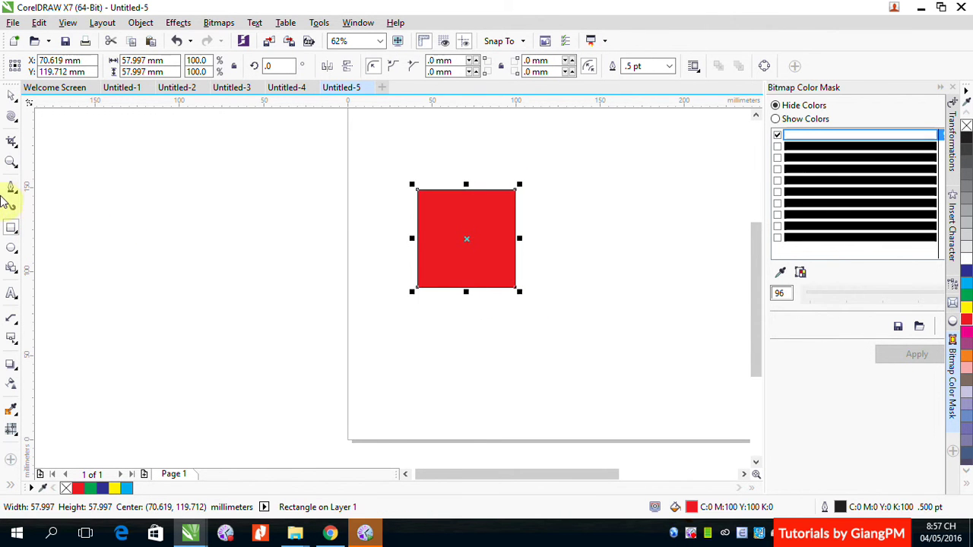
pyautogui.click(193, 207)
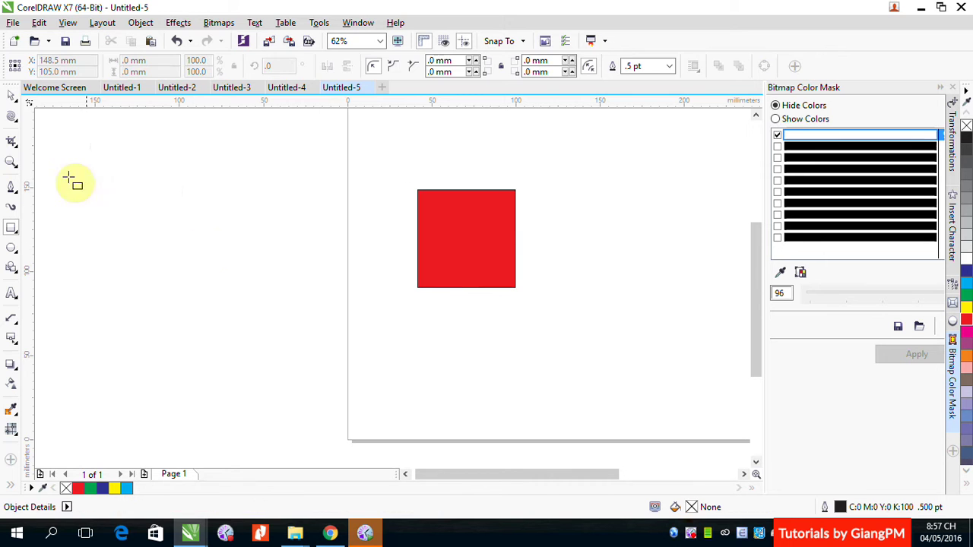
# - Duplicate the red square into a two-by-two grid of four squares with narrow gaps between them
pyautogui.click(12, 115)
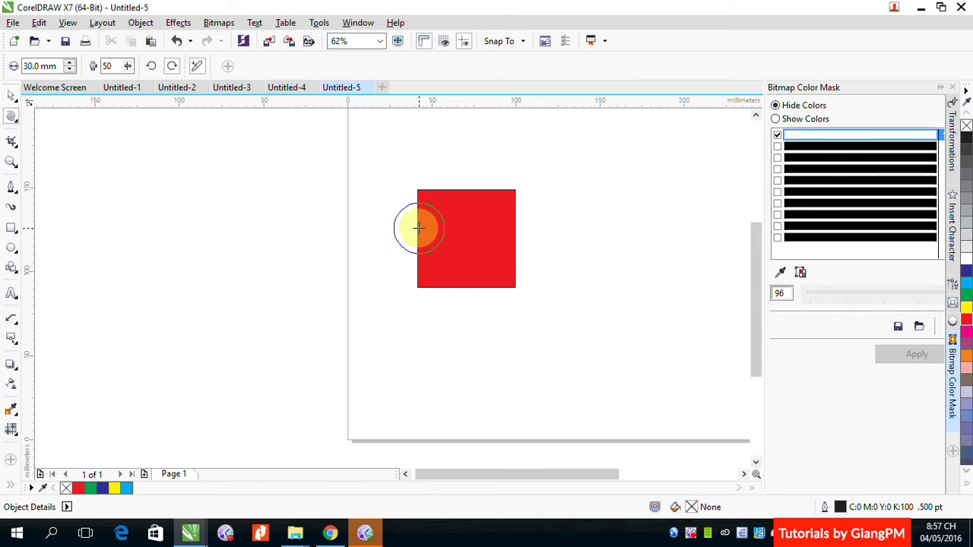
pyautogui.click(10, 97)
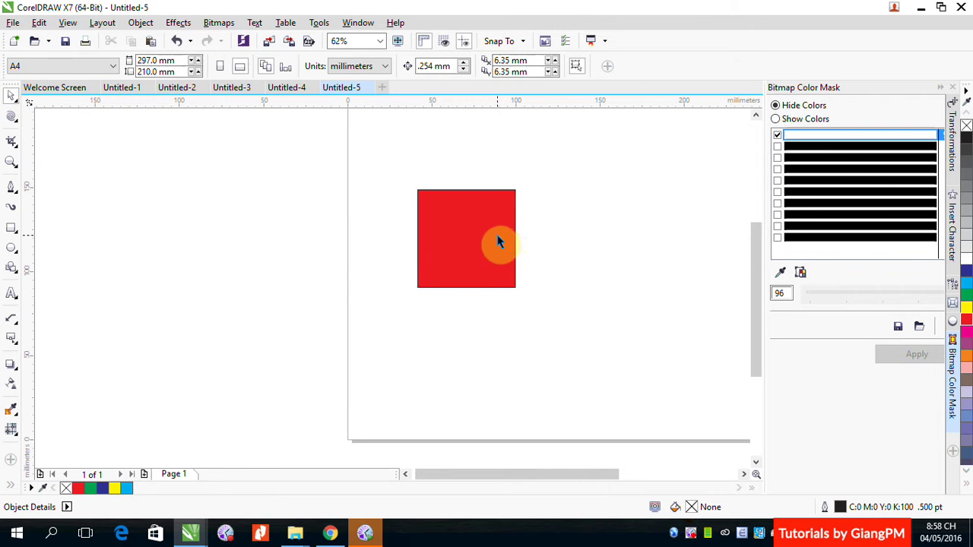
pyautogui.click(471, 232)
pyautogui.moveTo(472, 235); pyautogui.dragTo(492, 360)
pyautogui.rightClick(574, 242)
pyautogui.moveTo(464, 278); pyautogui.dragTo(480, 365)
pyautogui.rightClick(480, 365)
# - Select all four squares and twirl their inner corners into a spiral at the grid's centre
pyautogui.moveTo(376, 174); pyautogui.dragTo(645, 406)
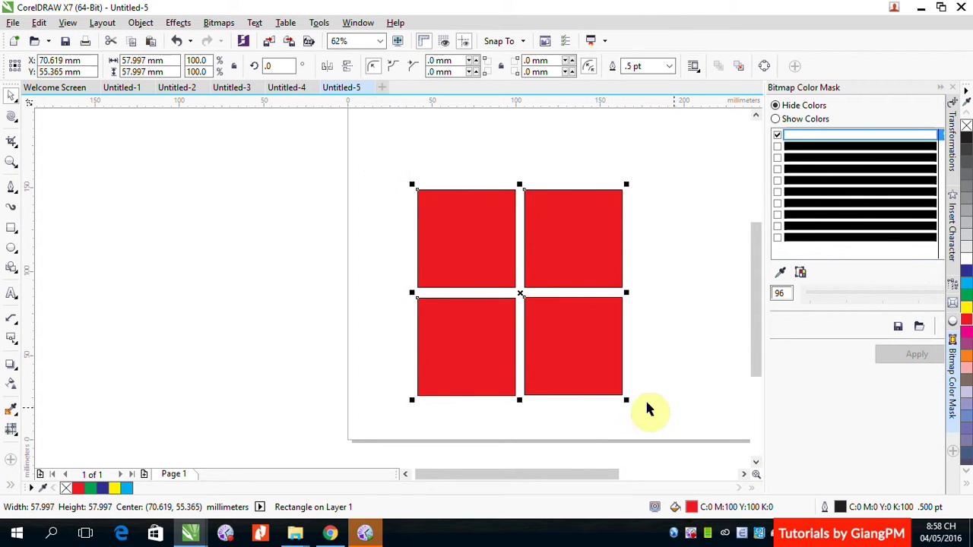
pyautogui.click(11, 115)
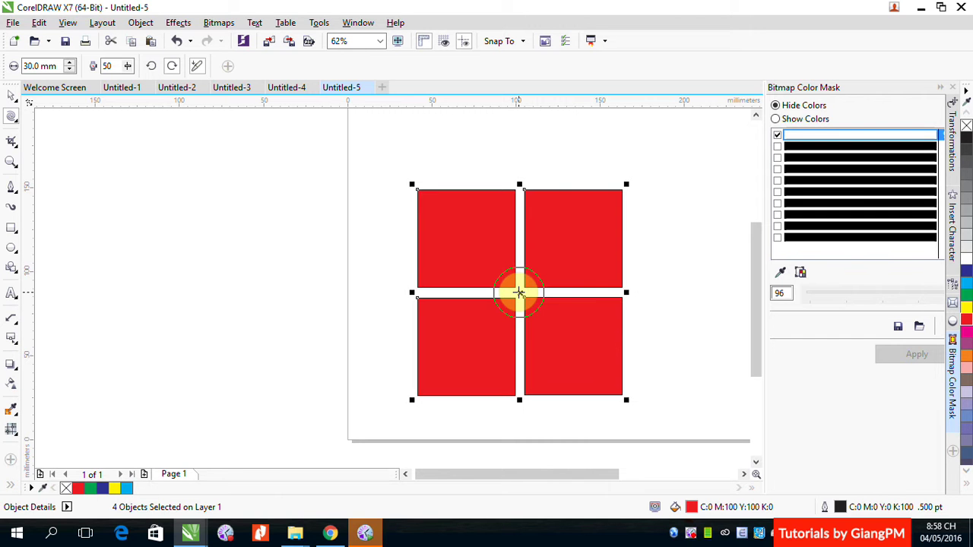
pyautogui.moveTo(519, 293); pyautogui.dragTo(519, 292)
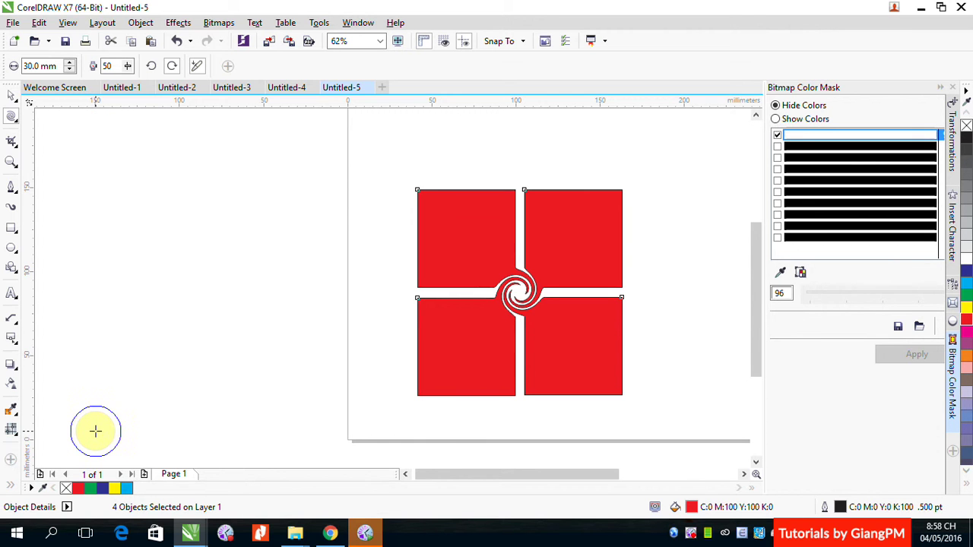
# - Use Attract to form a pointed peak on each upper square's top edge and a pointed notch in the right square's outer edge
pyautogui.click(11, 117)
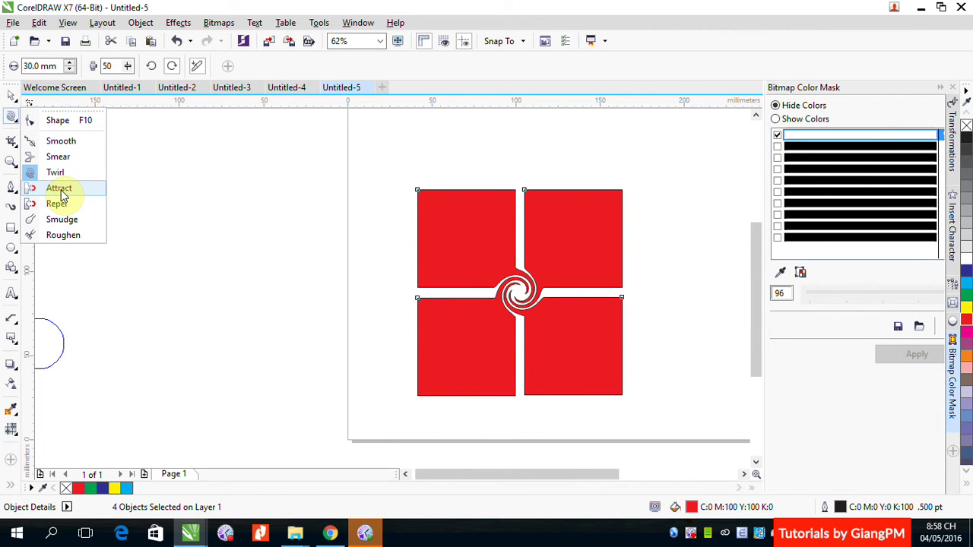
pyautogui.click(61, 190)
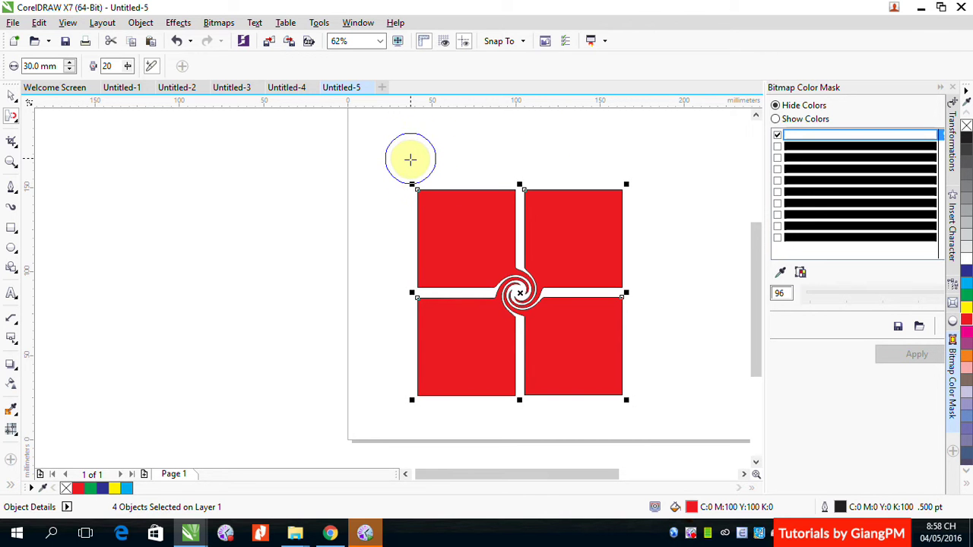
pyautogui.scroll(3, 413, 156)
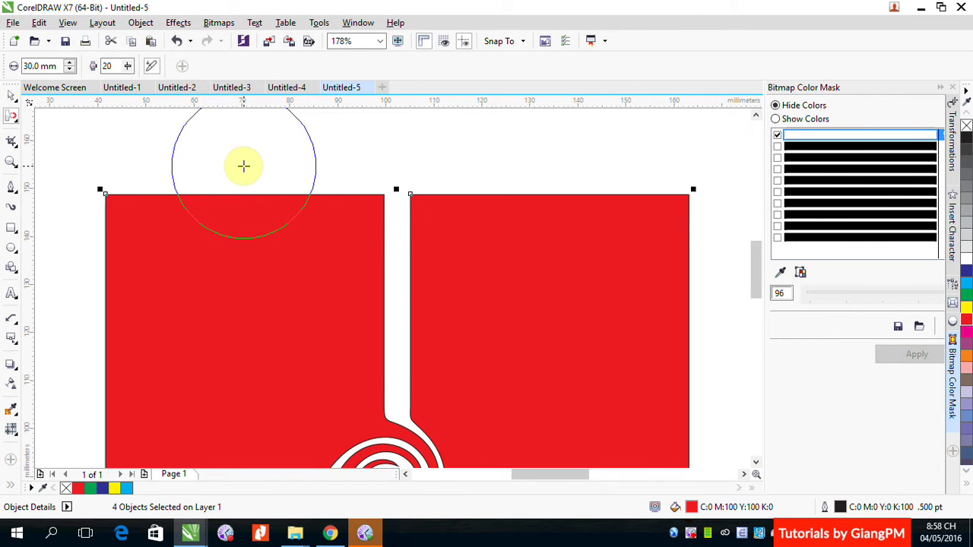
pyautogui.moveTo(243, 165); pyautogui.dragTo(244, 166)
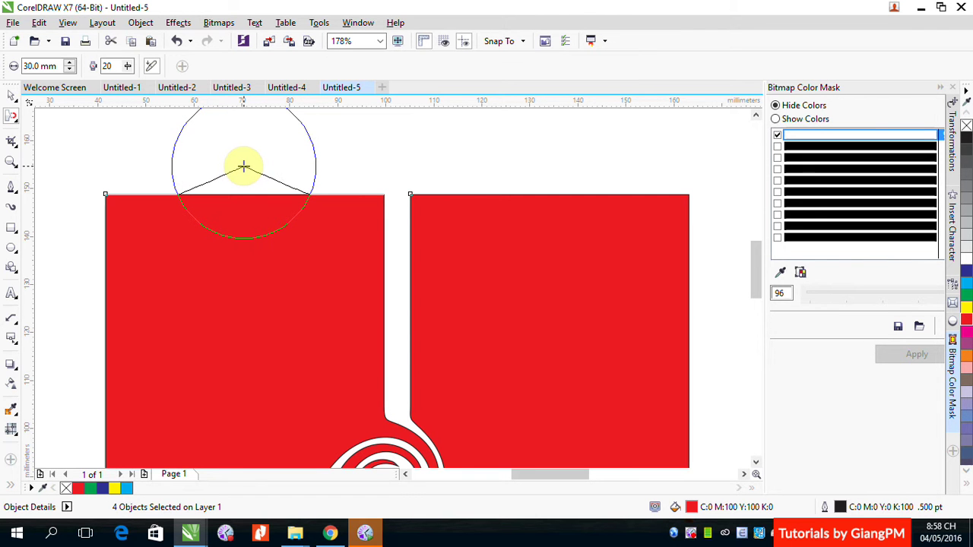
pyautogui.moveTo(244, 165); pyautogui.dragTo(244, 163)
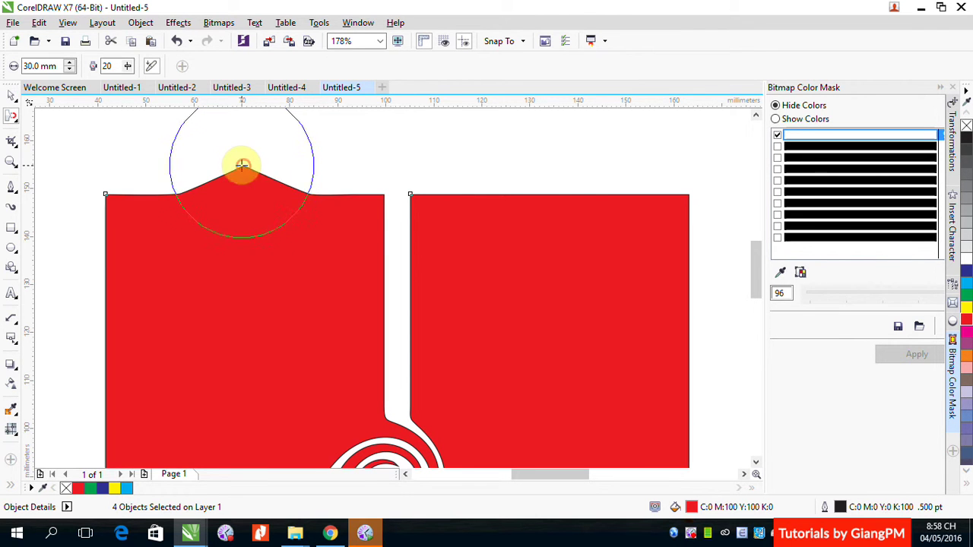
pyautogui.click(545, 246)
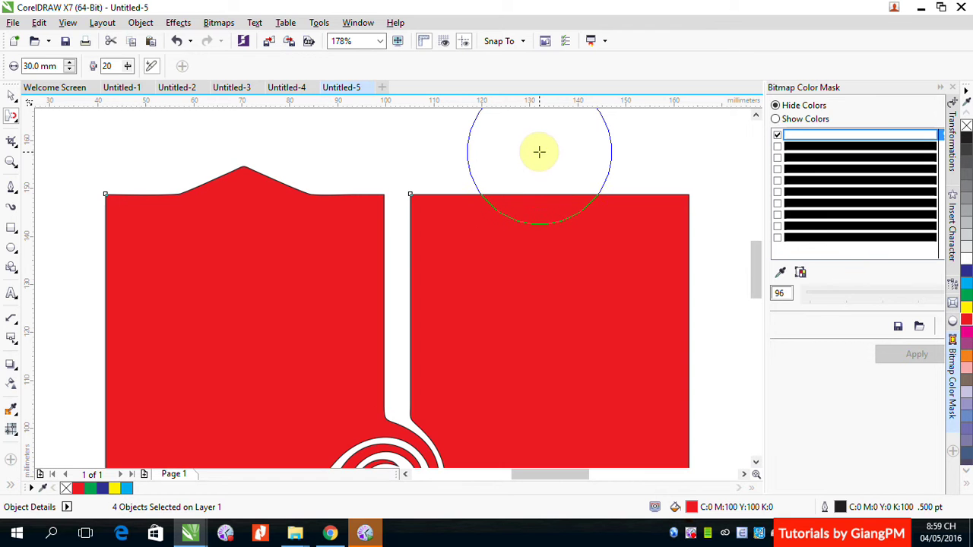
pyautogui.moveTo(539, 152); pyautogui.dragTo(539, 153)
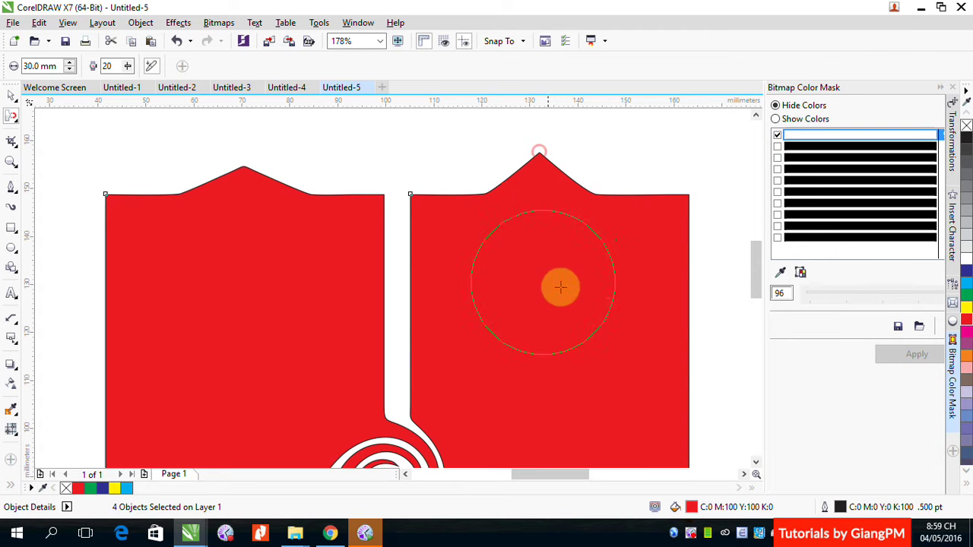
pyautogui.moveTo(635, 323); pyautogui.dragTo(635, 322)
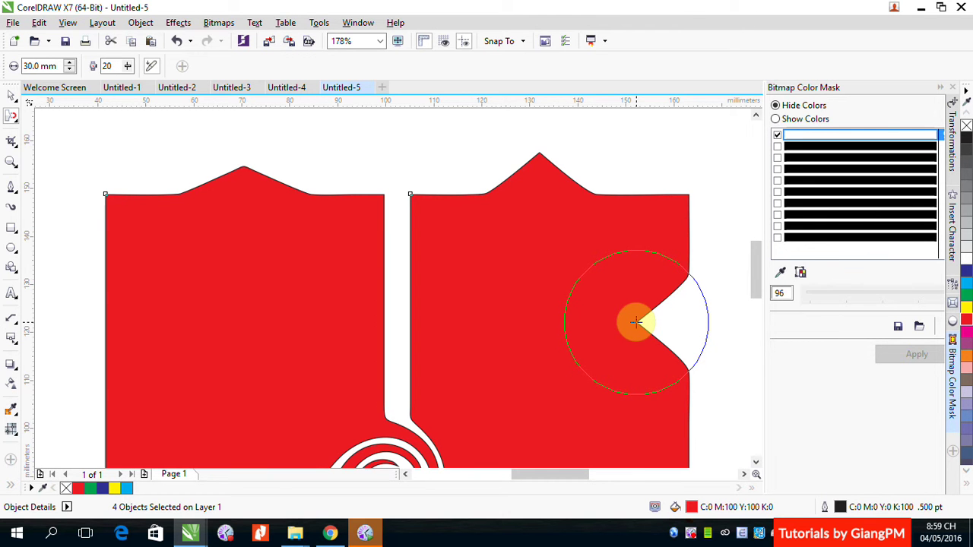
pyautogui.moveTo(636, 322); pyautogui.dragTo(629, 322)
# - Sweep the Attract brush across the top edges of both upper shapes to pull them into irregular waves
pyautogui.moveTo(161, 182)
pyautogui.mouseDown()
pyautogui.moveTo(138, 137)
pyautogui.moveTo(200, 121)
pyautogui.moveTo(380, 120)
pyautogui.mouseUp()
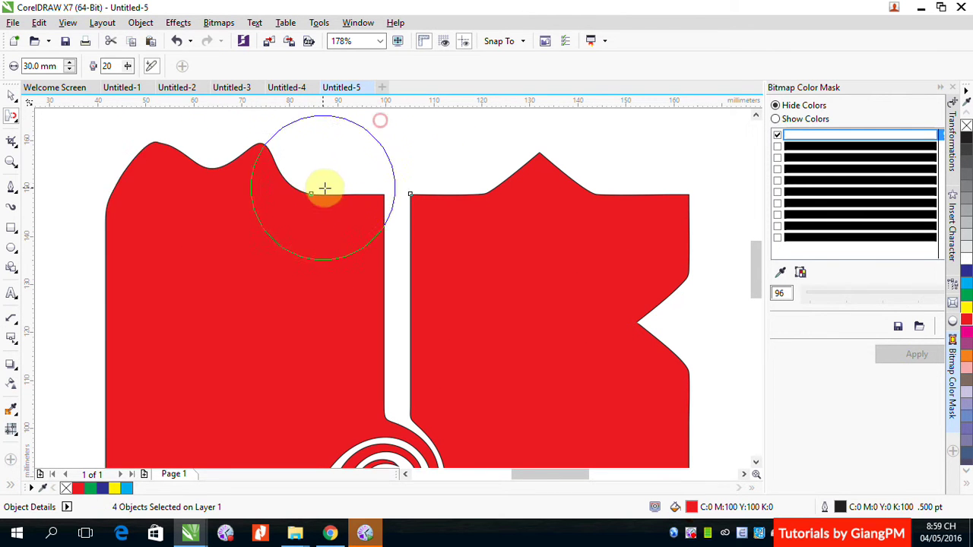
pyautogui.moveTo(325, 188)
pyautogui.mouseDown()
pyautogui.moveTo(390, 163)
pyautogui.moveTo(427, 125)
pyautogui.moveTo(454, 113)
pyautogui.mouseUp()
pyautogui.moveTo(613, 172); pyautogui.dragTo(614, 171)
pyautogui.moveTo(686, 123)
pyautogui.mouseDown()
pyautogui.moveTo(640, 228)
pyautogui.moveTo(619, 243)
pyautogui.mouseUp()
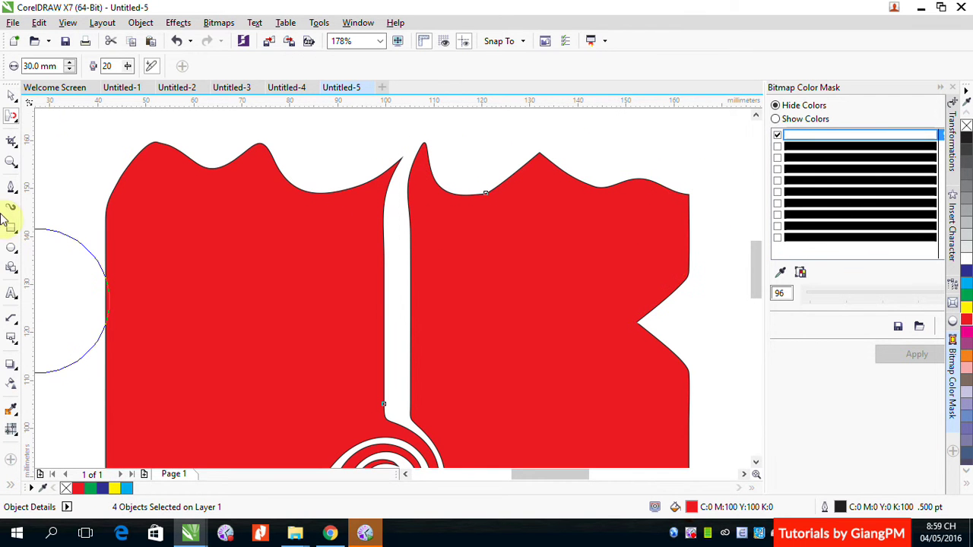
# - Use Repel on the upper-left shape to form a round bulge and circular bite on its outer edge and a slight bulge on its inner edge
pyautogui.click(10, 117)
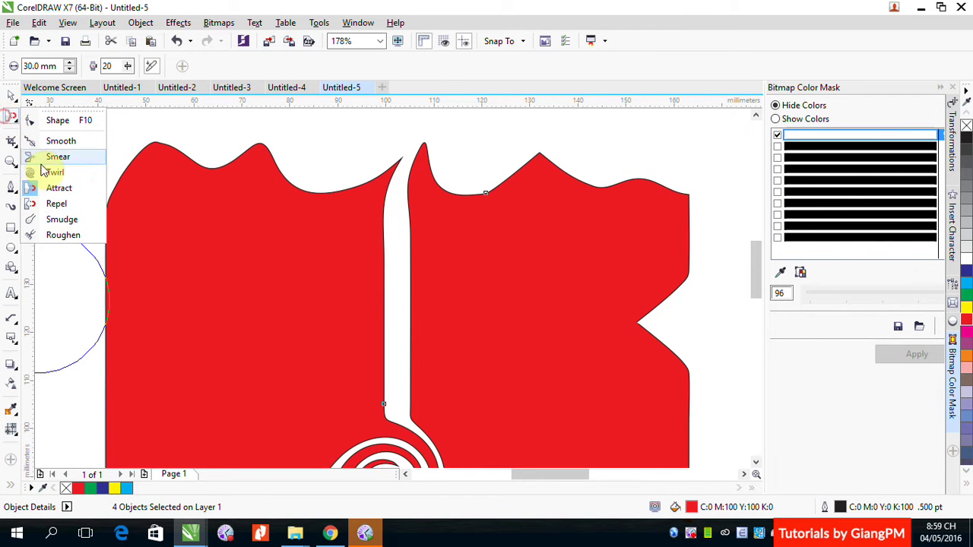
pyautogui.click(58, 205)
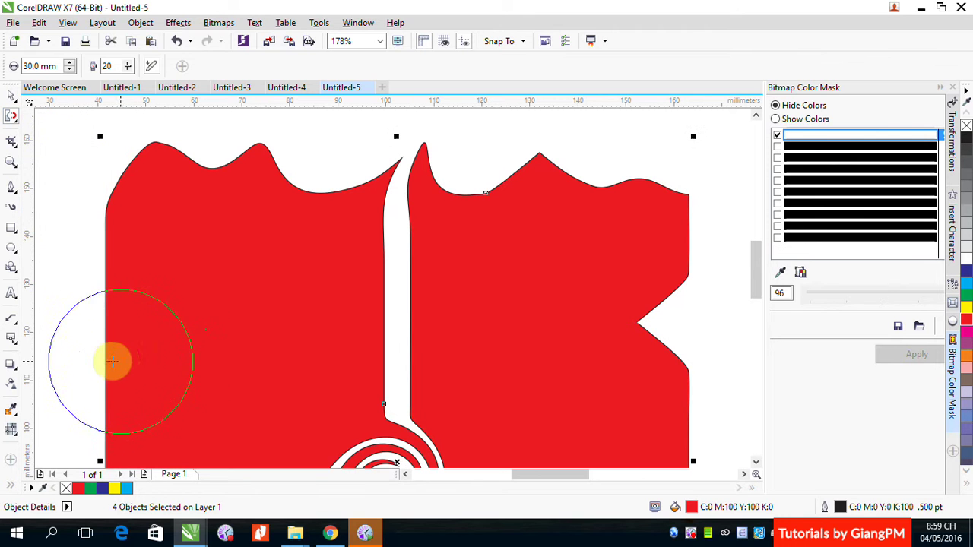
pyautogui.moveTo(115, 355); pyautogui.dragTo(116, 355)
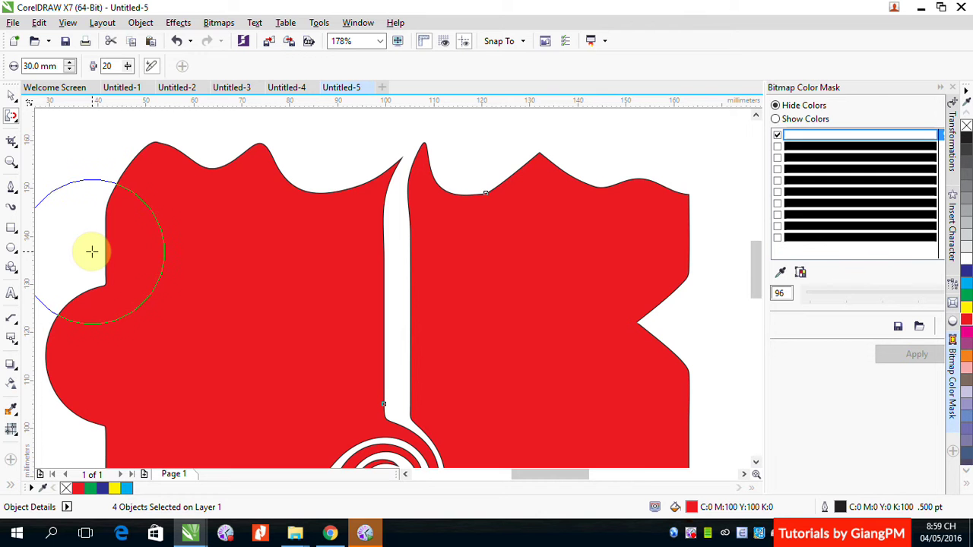
pyautogui.moveTo(90, 252); pyautogui.dragTo(89, 252)
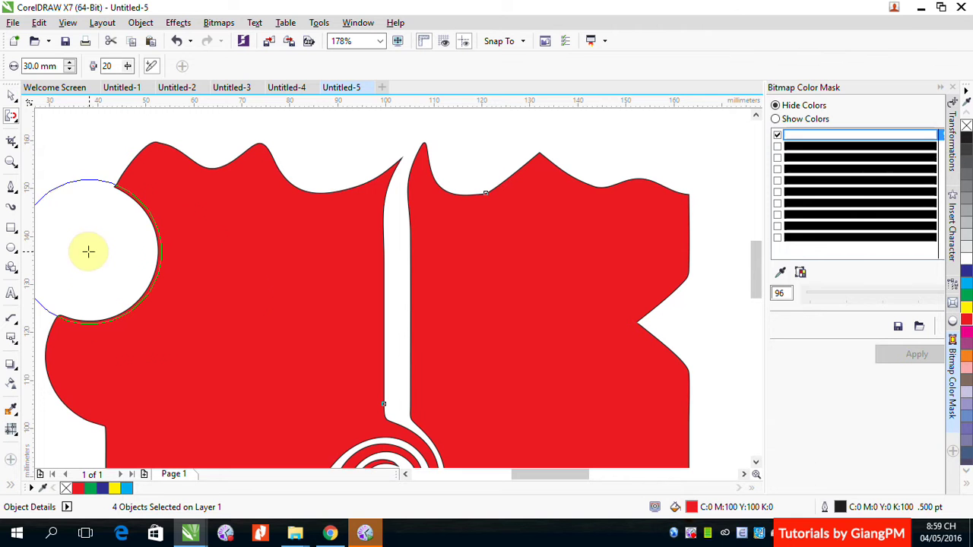
pyautogui.moveTo(317, 288); pyautogui.dragTo(329, 299)
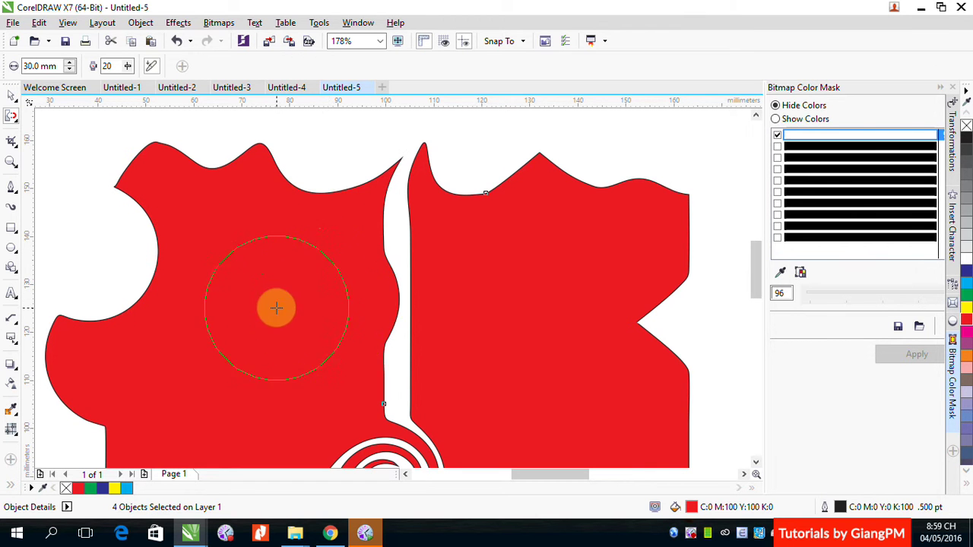
# - Smudge the upper-left shape's top inner corner into a looped stroke and distort the bulge on its inner edge
pyautogui.click(13, 119)
pyautogui.click(63, 235)
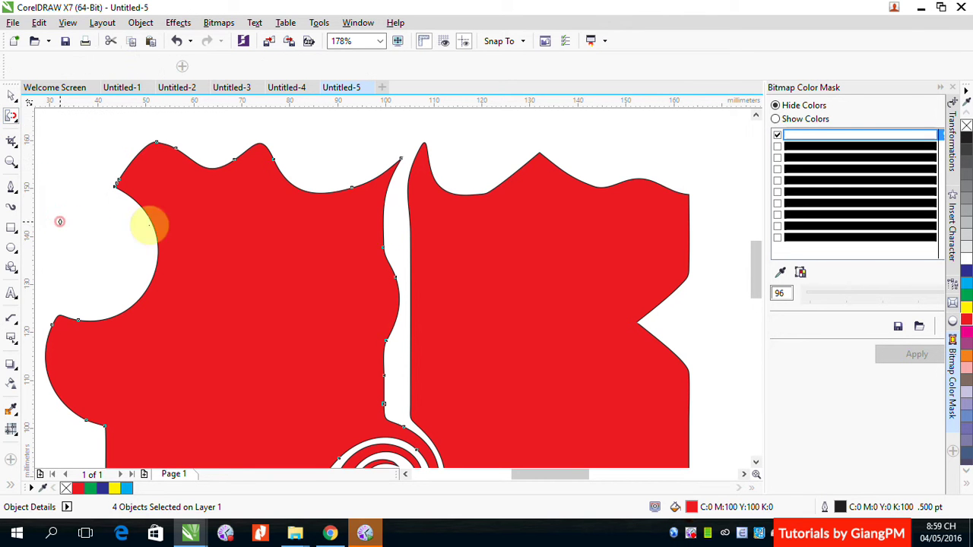
pyautogui.moveTo(258, 154)
pyautogui.mouseDown()
pyautogui.moveTo(333, 197)
pyautogui.moveTo(371, 187)
pyautogui.moveTo(403, 162)
pyautogui.moveTo(358, 189)
pyautogui.moveTo(414, 173)
pyautogui.moveTo(379, 184)
pyautogui.mouseUp()
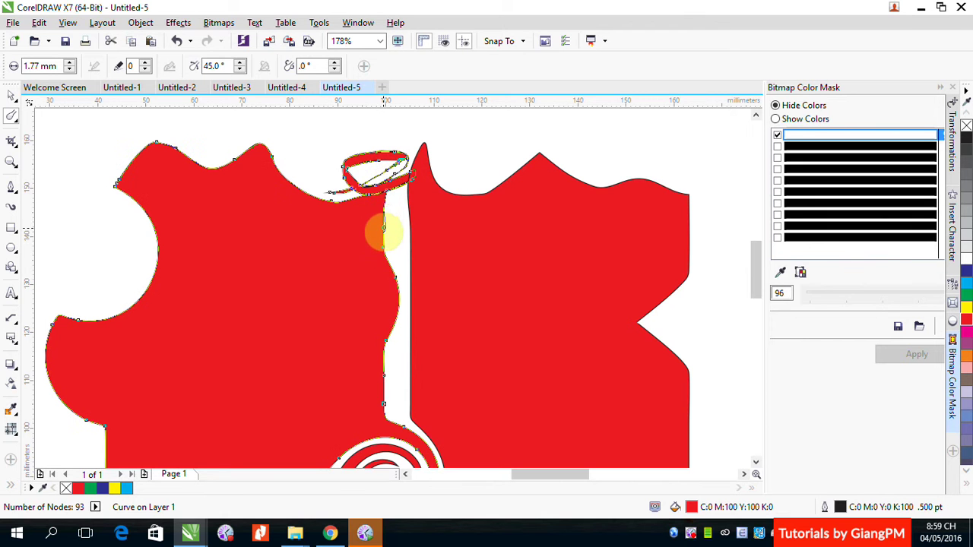
pyautogui.moveTo(384, 252)
pyautogui.mouseDown()
pyautogui.moveTo(399, 302)
pyautogui.moveTo(387, 262)
pyautogui.moveTo(400, 270)
pyautogui.moveTo(402, 302)
pyautogui.moveTo(388, 352)
pyautogui.mouseUp()
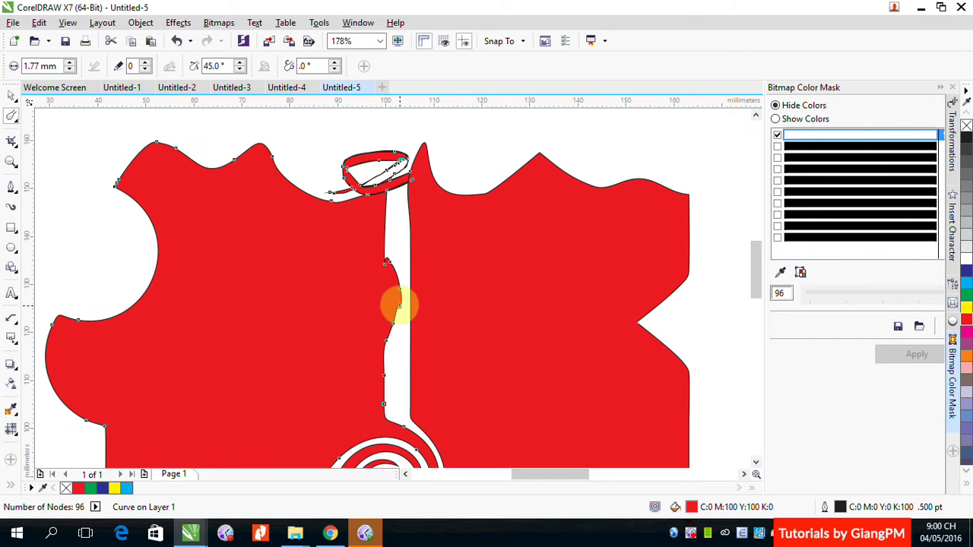
pyautogui.moveTo(397, 304)
pyautogui.mouseDown()
pyautogui.moveTo(397, 282)
pyautogui.moveTo(403, 311)
pyautogui.moveTo(397, 278)
pyautogui.moveTo(370, 310)
pyautogui.mouseUp()
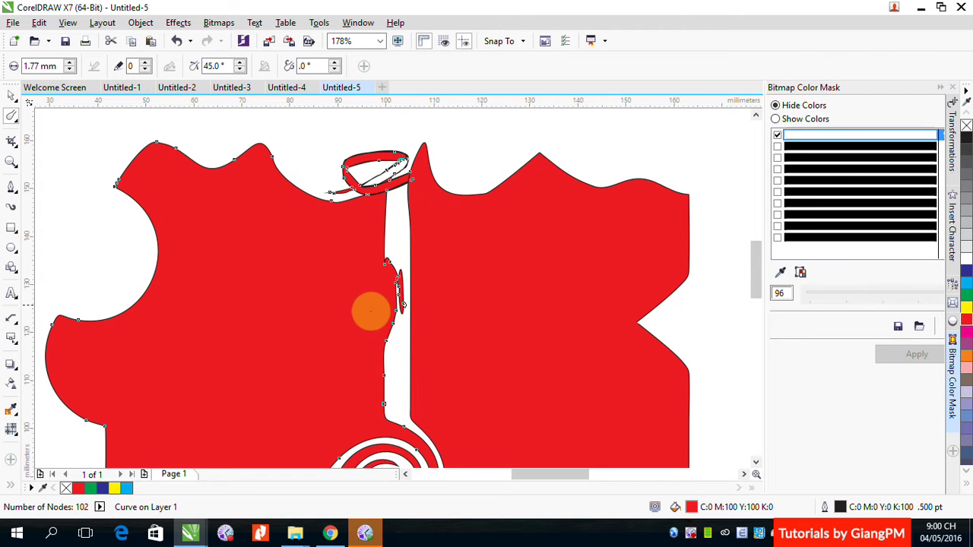
# - Roughen the upper-left shape's wavy top edge through the valley and over the second peak
pyautogui.click(12, 118)
pyautogui.click(53, 236)
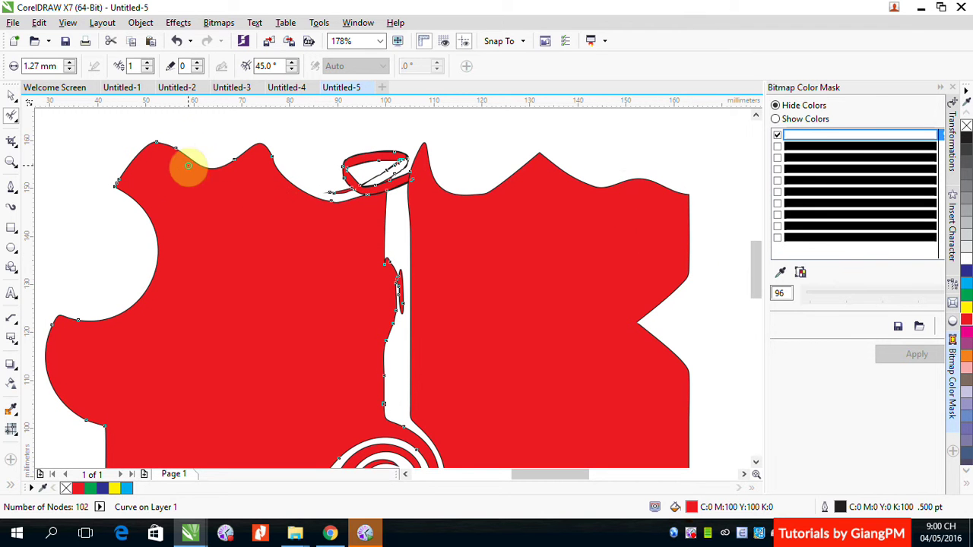
pyautogui.moveTo(189, 163)
pyautogui.mouseDown()
pyautogui.moveTo(239, 161)
pyautogui.moveTo(260, 134)
pyautogui.moveTo(264, 164)
pyautogui.moveTo(247, 147)
pyautogui.mouseUp()
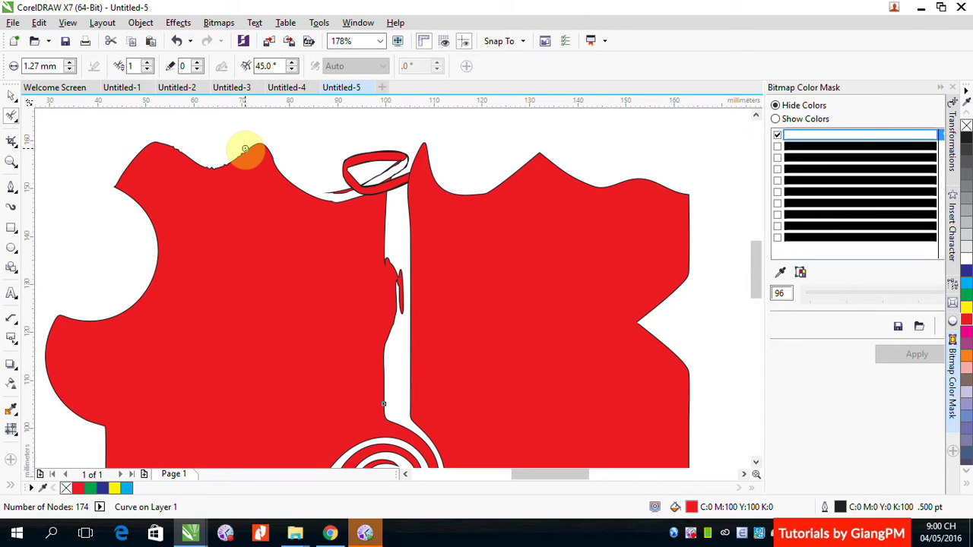
pyautogui.moveTo(244, 149)
pyautogui.mouseDown()
pyautogui.moveTo(260, 147)
pyautogui.moveTo(348, 217)
pyautogui.mouseUp()
pyautogui.press('F2')
pyautogui.moveTo(273, 142)
pyautogui.mouseDown()
pyautogui.moveTo(354, 284)
pyautogui.moveTo(295, 162)
pyautogui.moveTo(389, 266)
pyautogui.mouseUp()
pyautogui.moveTo(388, 301); pyautogui.dragTo(388, 300)
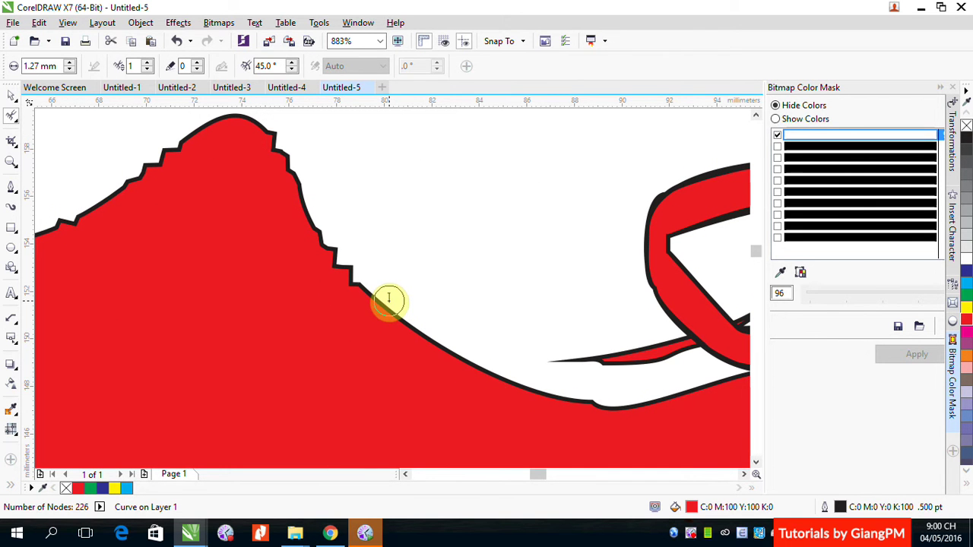
# - Set the Roughen brush's spike frequency to 4 and dryout to 3, and roughen the middle of the slope beyond the second peak
pyautogui.click(149, 63)
pyautogui.click(149, 63)
pyautogui.click(197, 62)
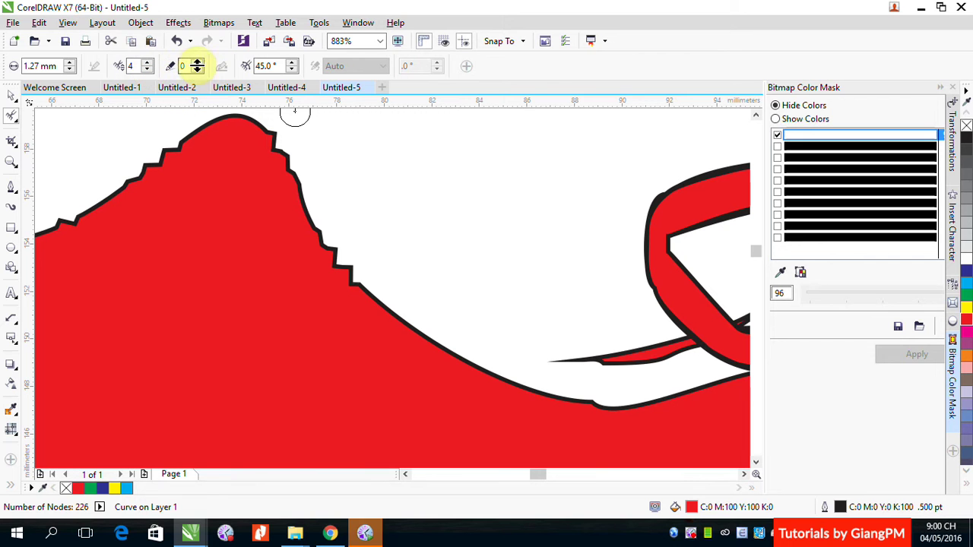
pyautogui.click(196, 62)
pyautogui.click(197, 62)
pyautogui.moveTo(387, 297)
pyautogui.mouseDown()
pyautogui.moveTo(414, 335)
pyautogui.moveTo(427, 378)
pyautogui.mouseUp()
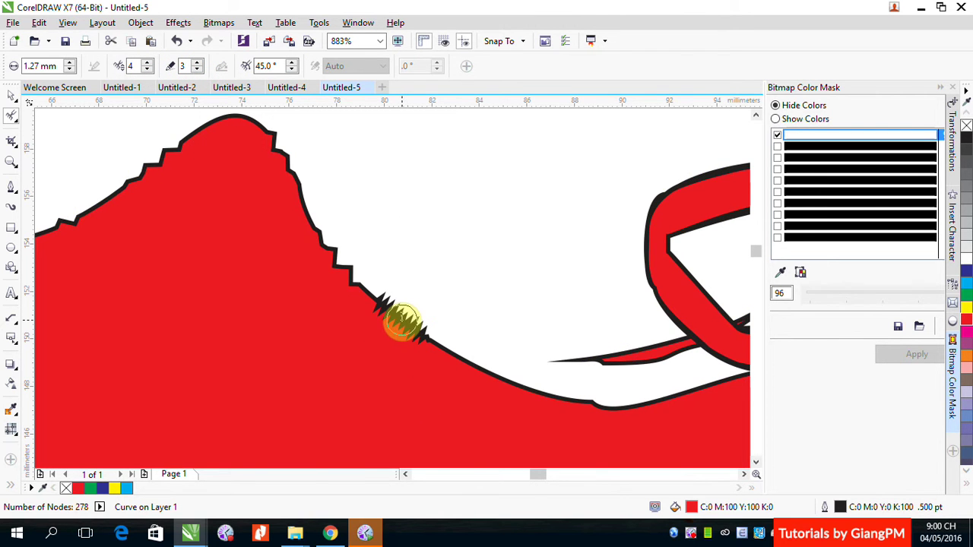
# - Set the spike frequency to 1 and roughen the lower part of the same slope
pyautogui.click(146, 70)
pyautogui.click(147, 69)
pyautogui.click(147, 69)
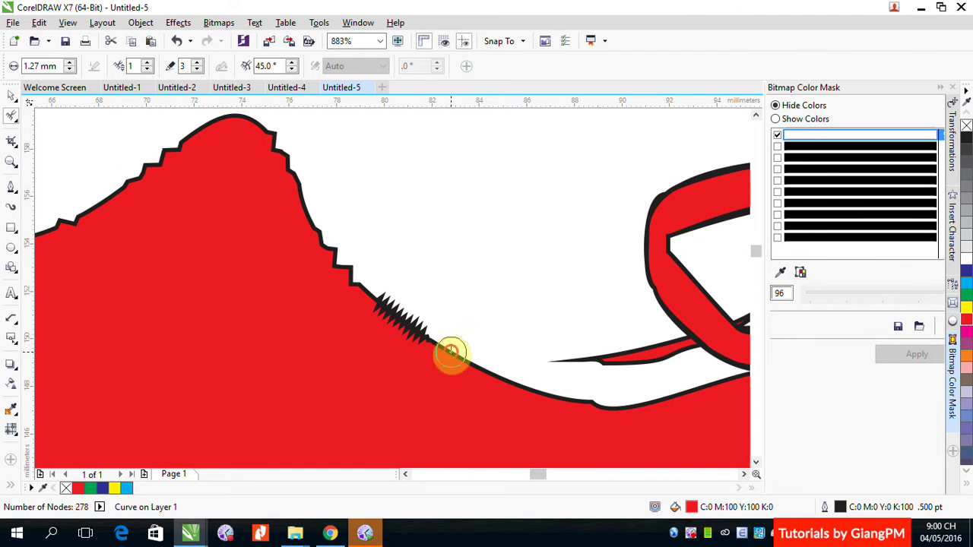
pyautogui.moveTo(450, 352)
pyautogui.mouseDown()
pyautogui.moveTo(538, 400)
pyautogui.moveTo(521, 400)
pyautogui.mouseUp()
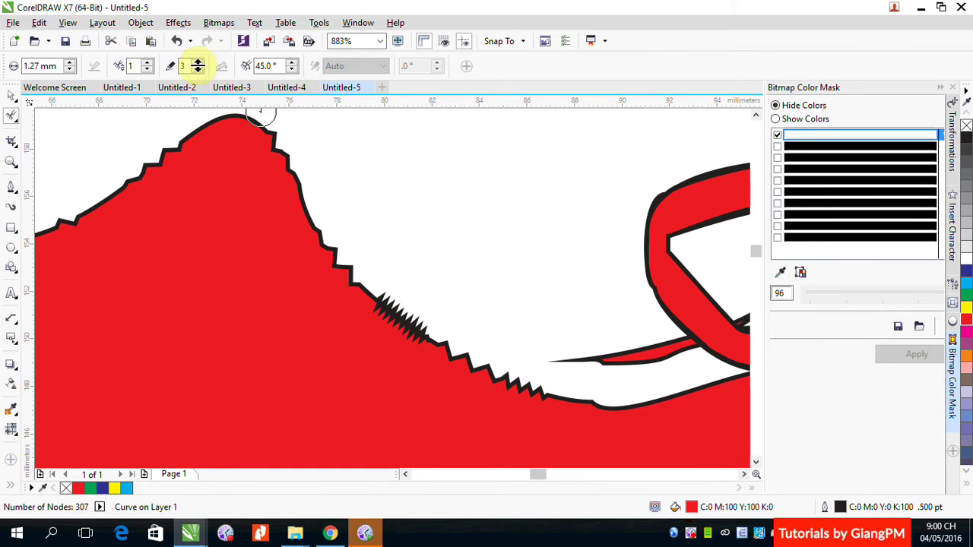
# - Set the Roughen dryout to 8 and roughen the upper part of the slope just below the second peak
pyautogui.click(198, 64)
pyautogui.click(198, 62)
pyautogui.moveTo(250, 163)
pyautogui.mouseDown()
pyautogui.moveTo(319, 217)
pyautogui.moveTo(299, 284)
pyautogui.moveTo(266, 158)
pyautogui.mouseUp()
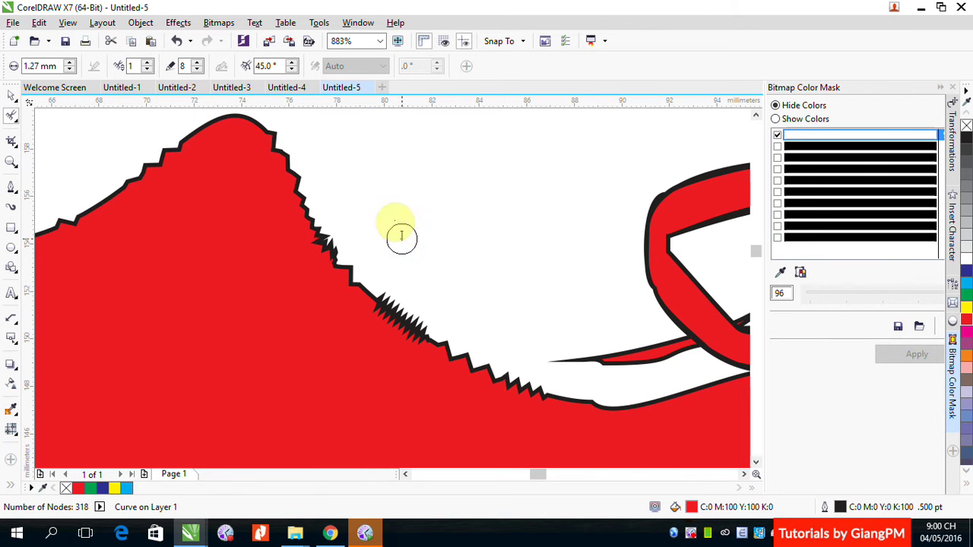
# - Select all four distorted shapes, delete them from the page and activate the Shape tool
pyautogui.scroll(-6, 397, 197)
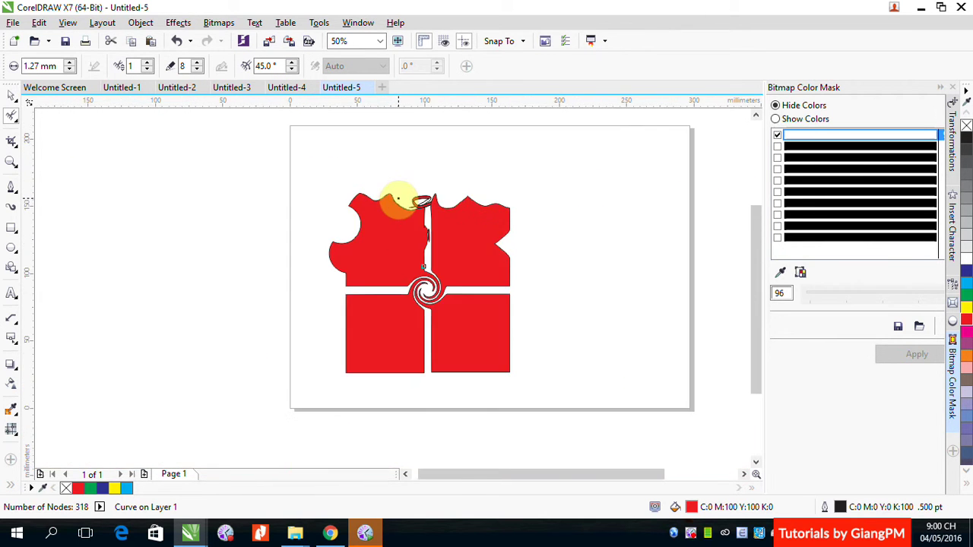
pyautogui.click(10, 96)
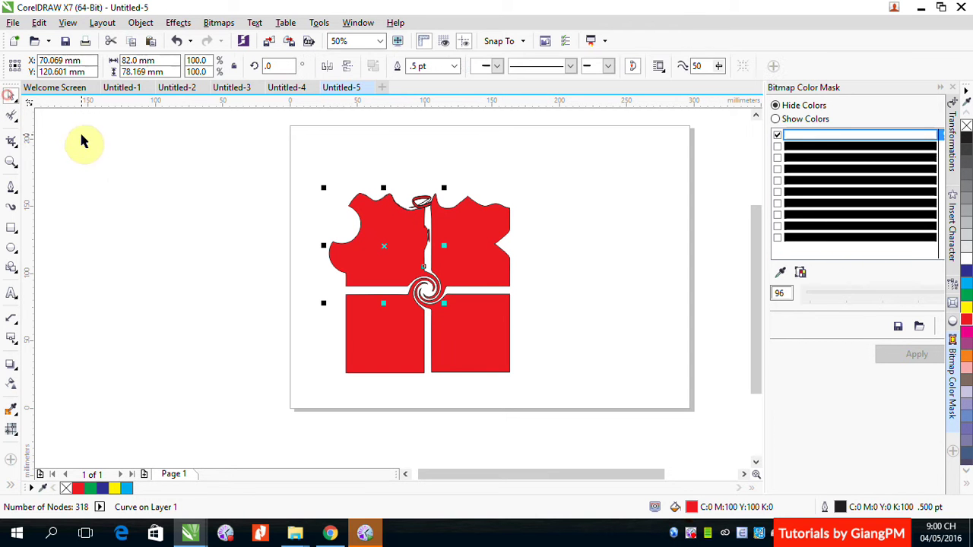
pyautogui.click(279, 171)
pyautogui.moveTo(279, 171)
pyautogui.mouseDown()
pyautogui.moveTo(534, 398)
pyautogui.moveTo(552, 392)
pyautogui.mouseUp()
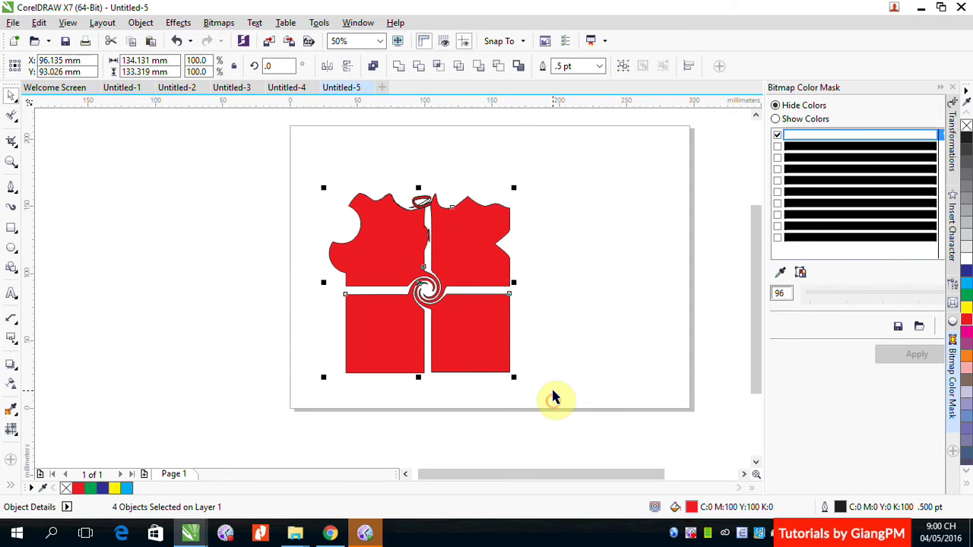
pyautogui.press('Delete')
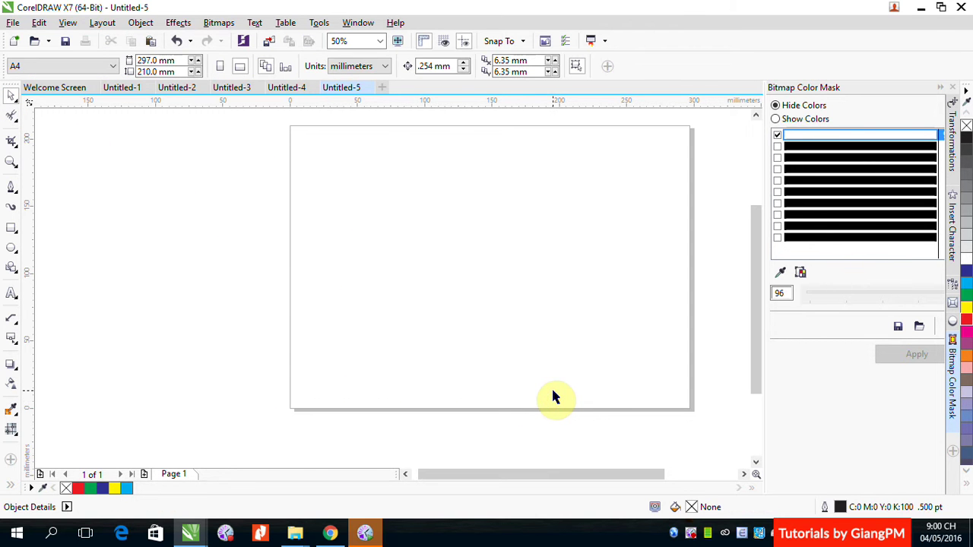
pyautogui.click(15, 119)
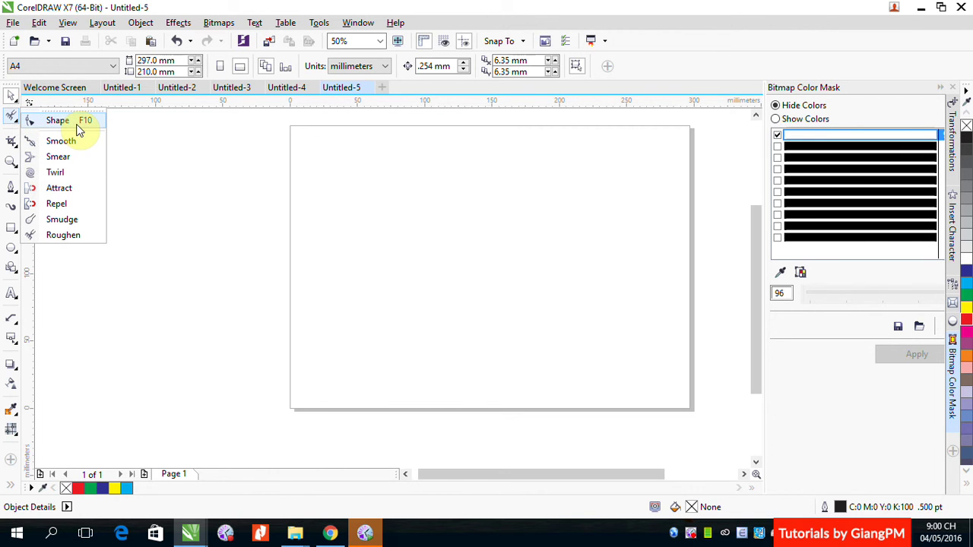
pyautogui.click(77, 126)
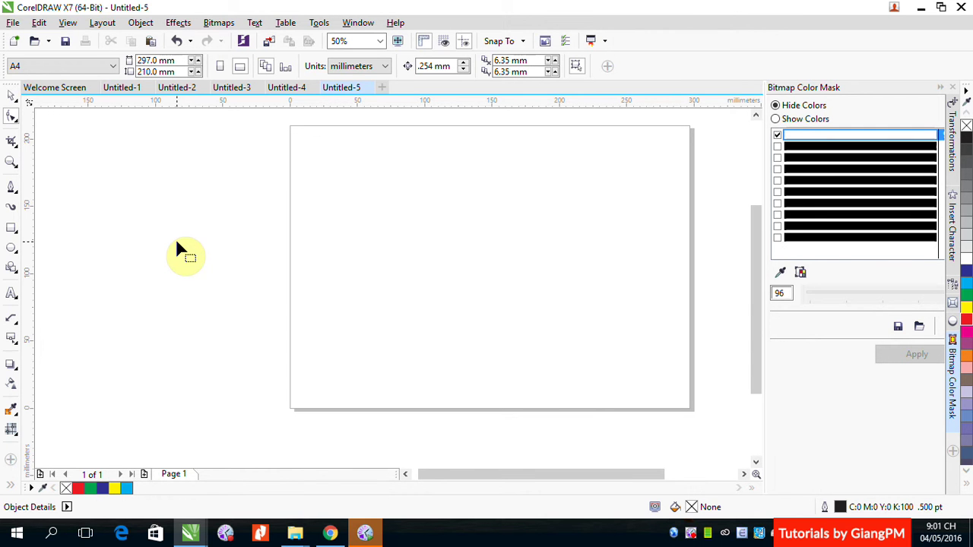
# - Examine the file version choices for saving the drawing as a CDR file, and leave without saving
pyautogui.click(13, 22)
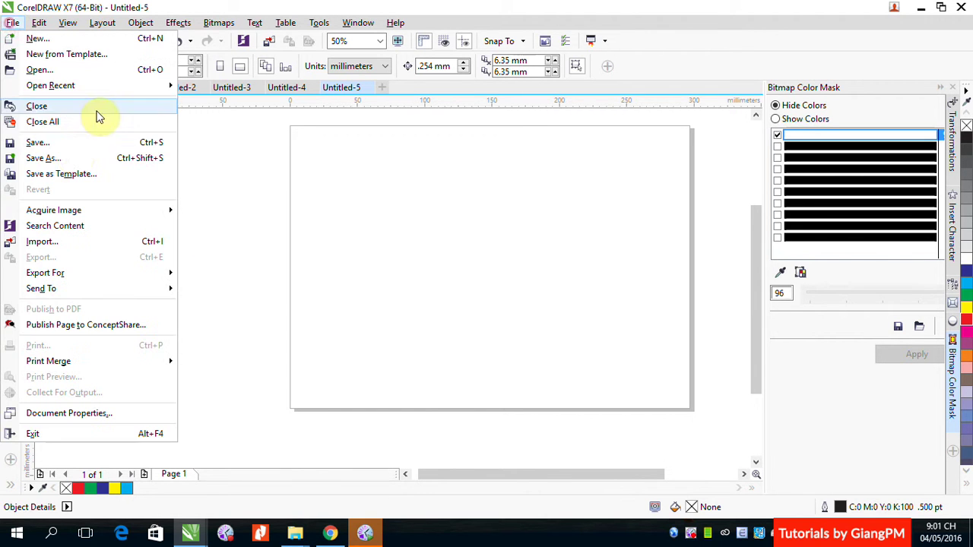
pyautogui.click(70, 146)
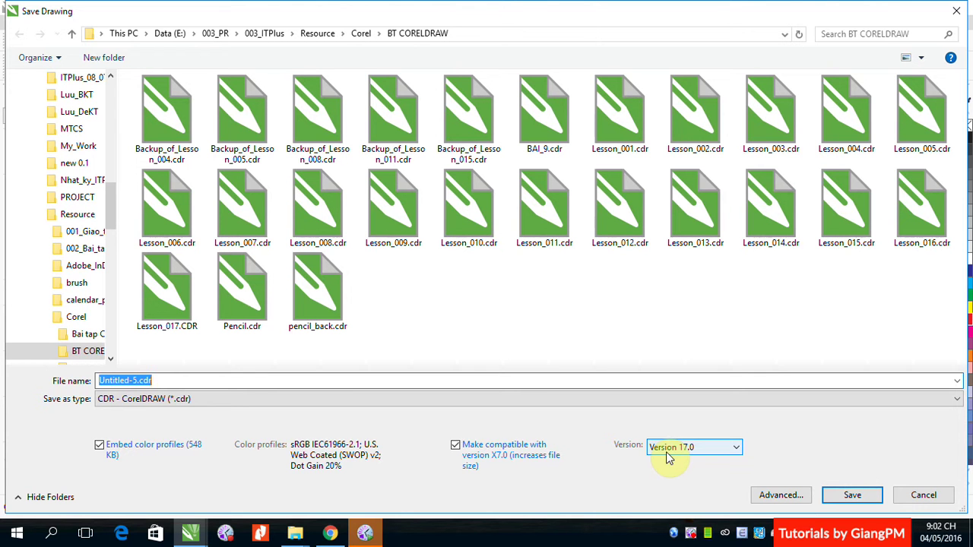
pyautogui.click(737, 447)
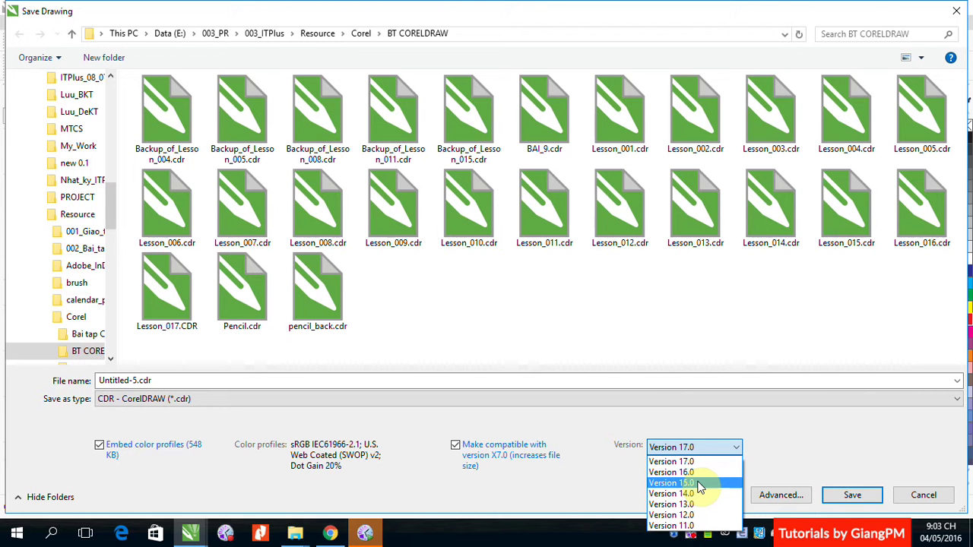
pyautogui.click(848, 432)
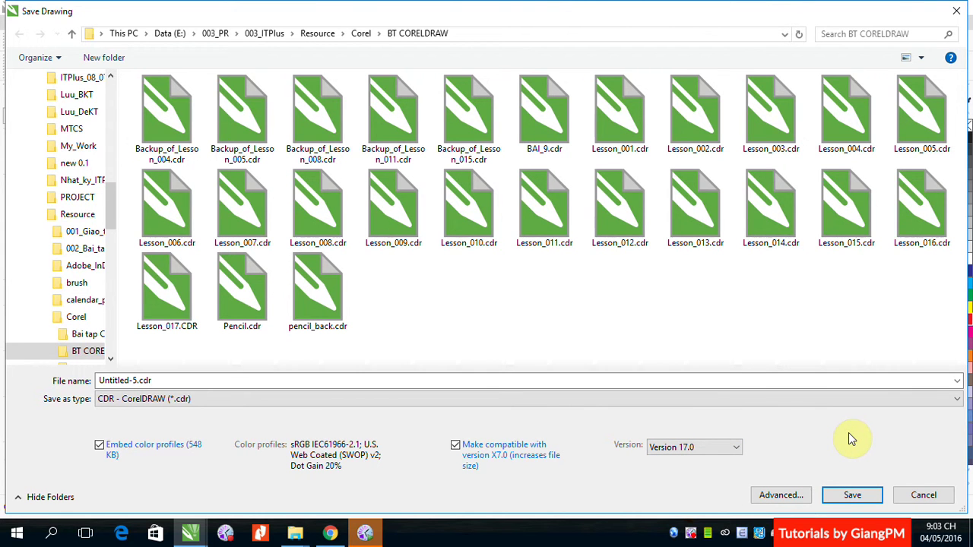
pyautogui.click(921, 494)
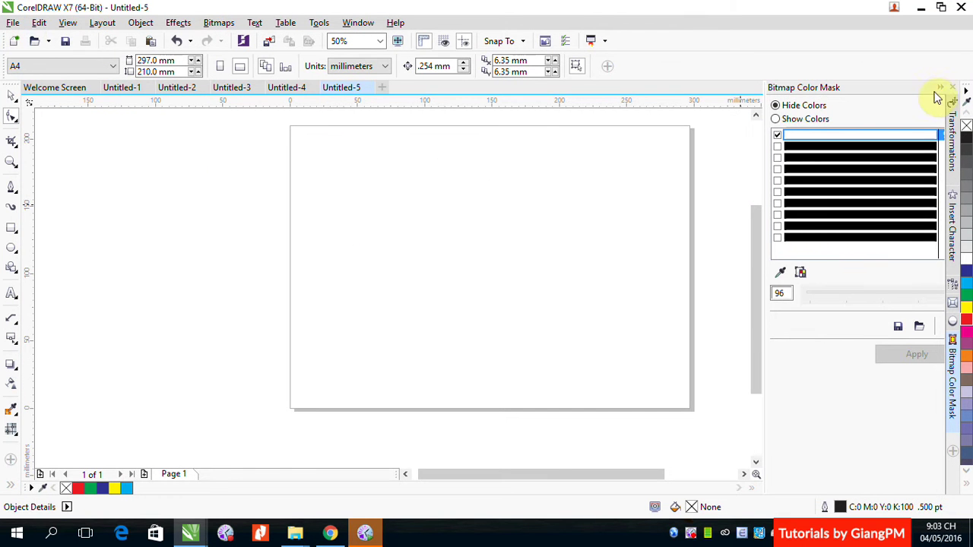
# - Collapse the Bitmap Color Mask docker and draw three separate rectangles on the page, the first about 51 by 38 mm
pyautogui.click(940, 88)
pyautogui.click(11, 227)
pyautogui.moveTo(419, 182); pyautogui.dragTo(489, 235)
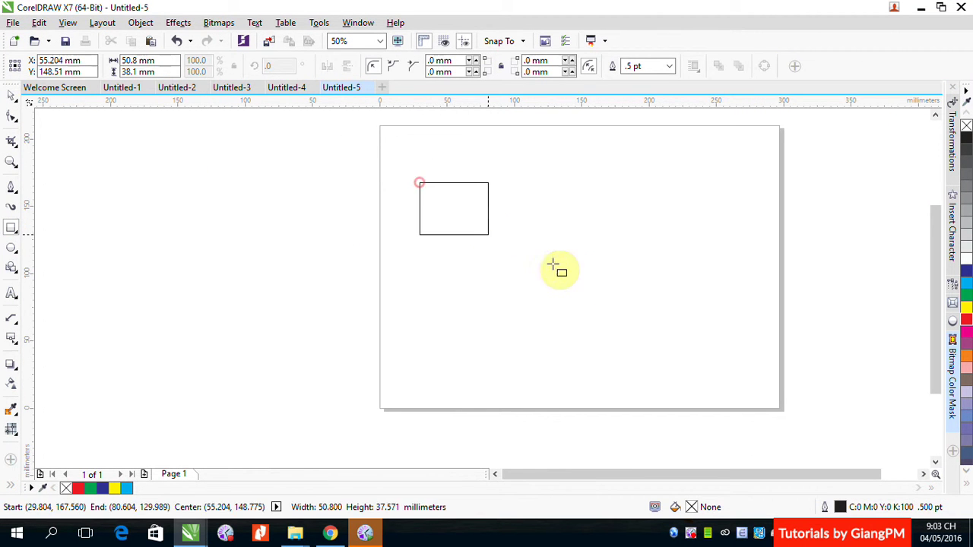
pyautogui.moveTo(580, 264); pyautogui.dragTo(652, 313)
pyautogui.moveTo(700, 197); pyautogui.dragTo(755, 259)
pyautogui.click(11, 95)
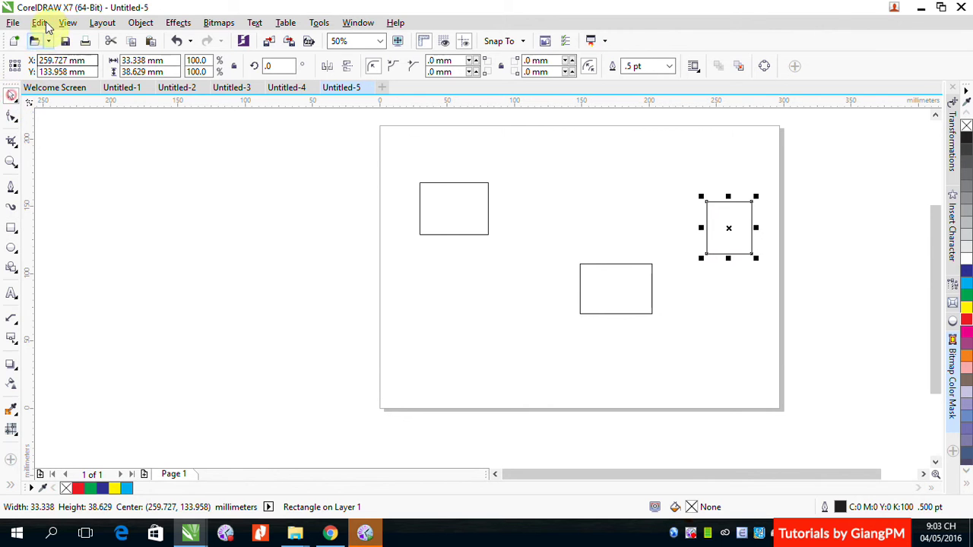
# - Save a copy of the current document as Untitled-5.pdf using the Document Distribution preset and Acrobat 9.0 compatibility
pyautogui.click(13, 22)
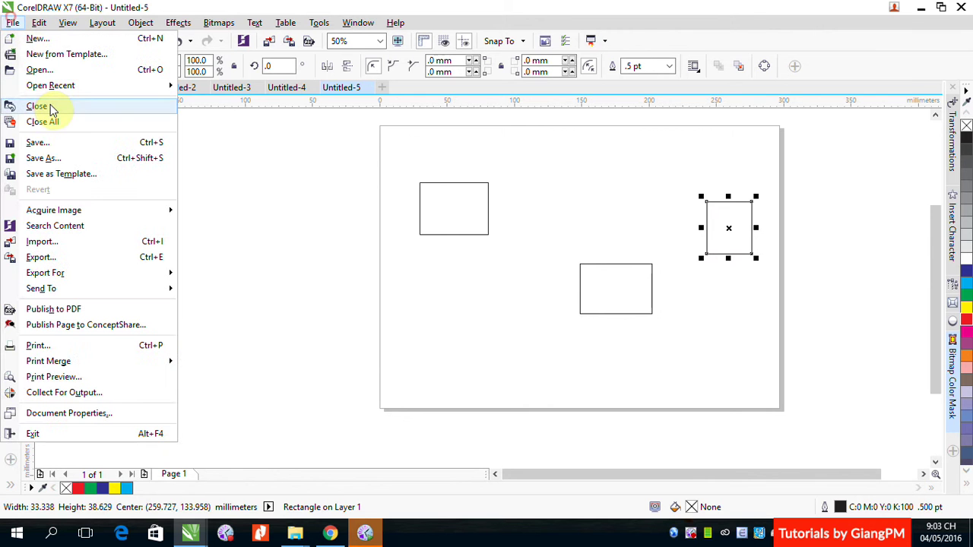
pyautogui.click(64, 159)
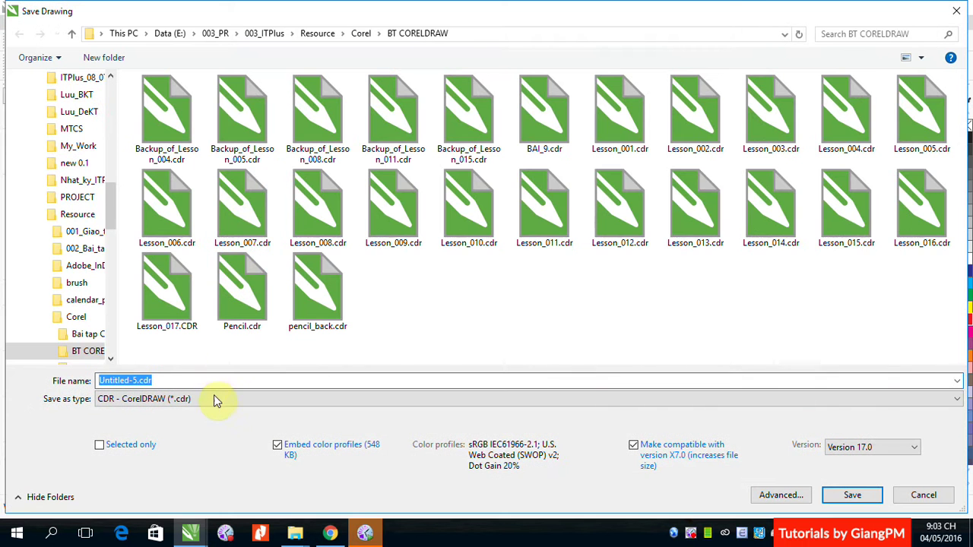
pyautogui.click(214, 399)
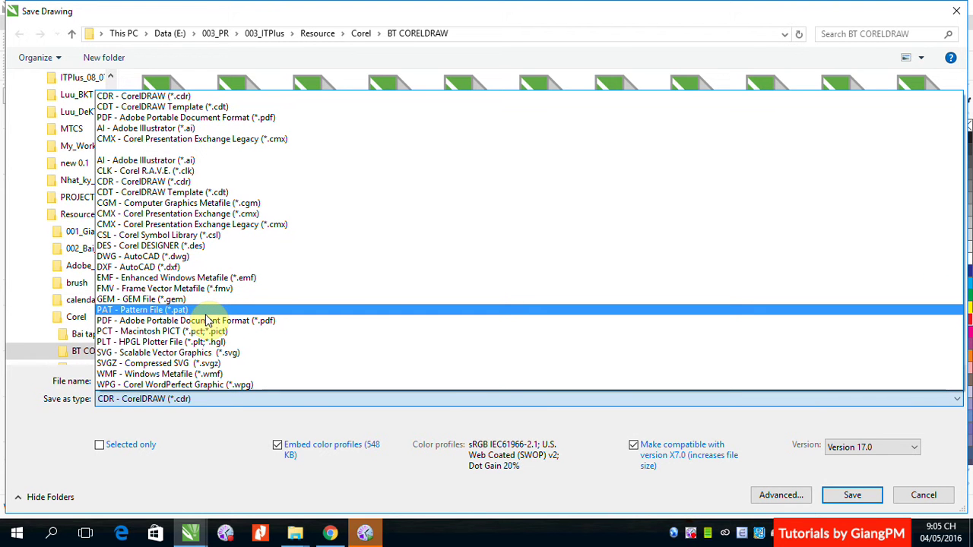
pyautogui.click(106, 118)
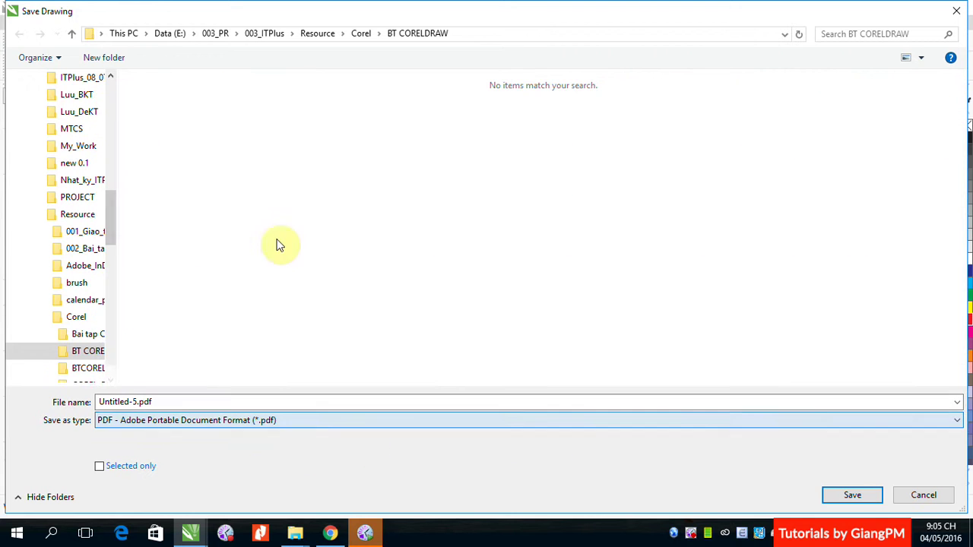
pyautogui.click(848, 495)
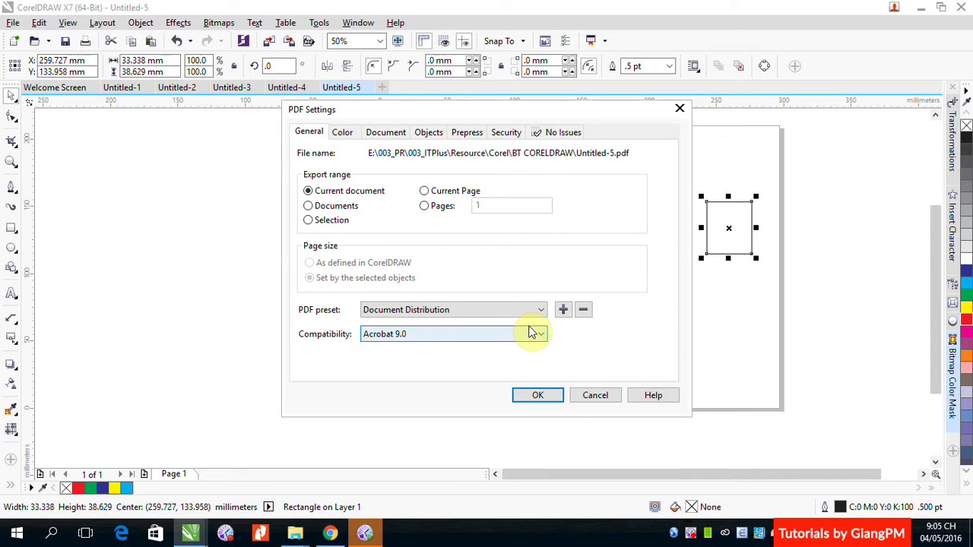
pyautogui.click(538, 396)
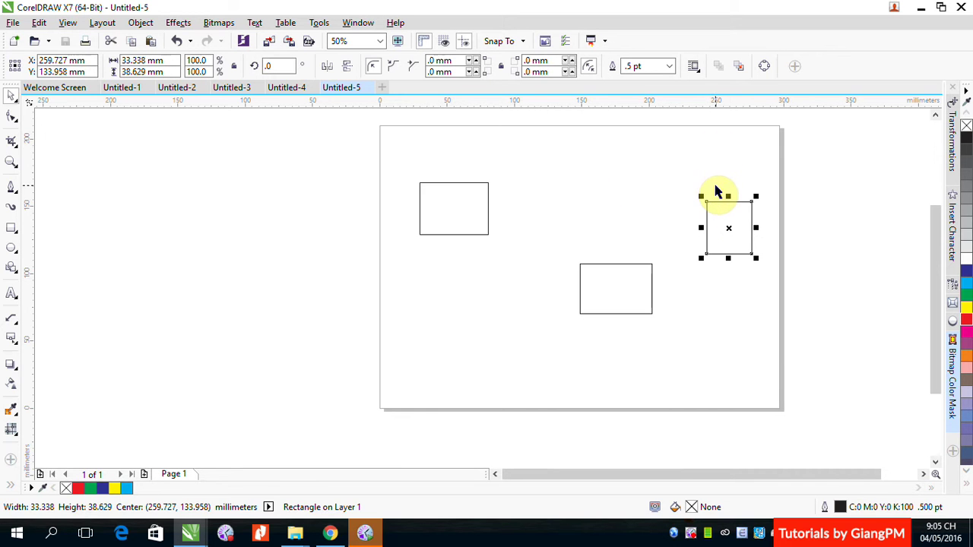
# - Move the upper-left rectangle off the page and bring it back near its original place
pyautogui.moveTo(468, 205); pyautogui.dragTo(379, 202)
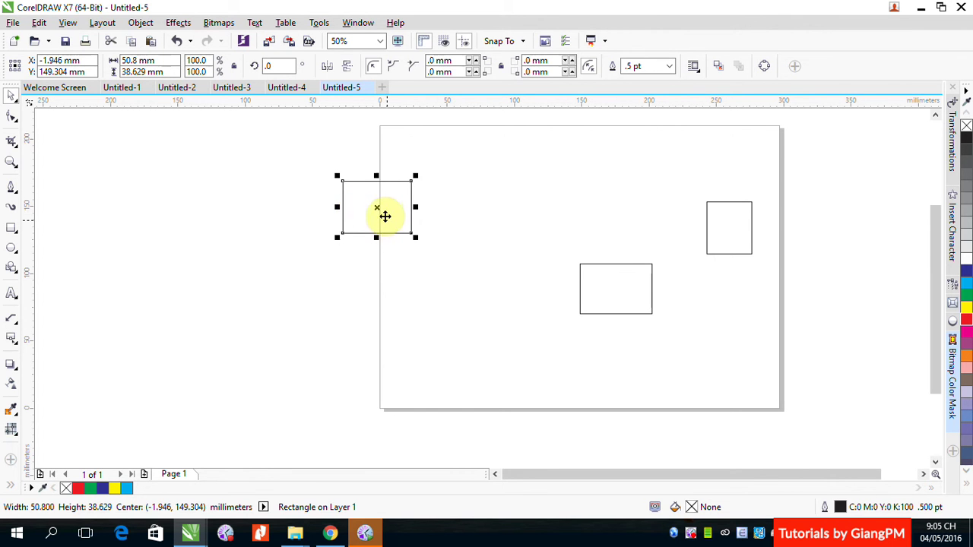
pyautogui.moveTo(385, 212); pyautogui.dragTo(291, 207)
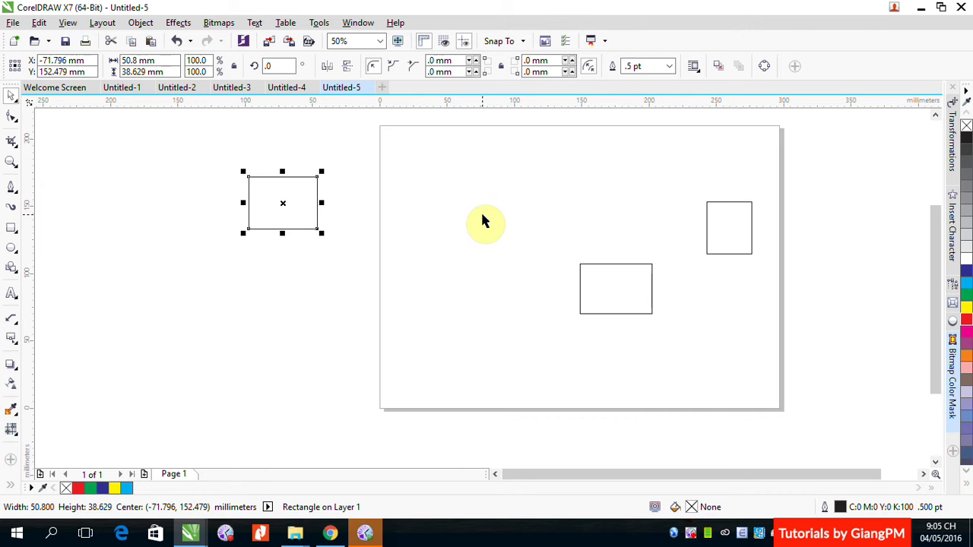
pyautogui.moveTo(272, 200); pyautogui.dragTo(444, 196)
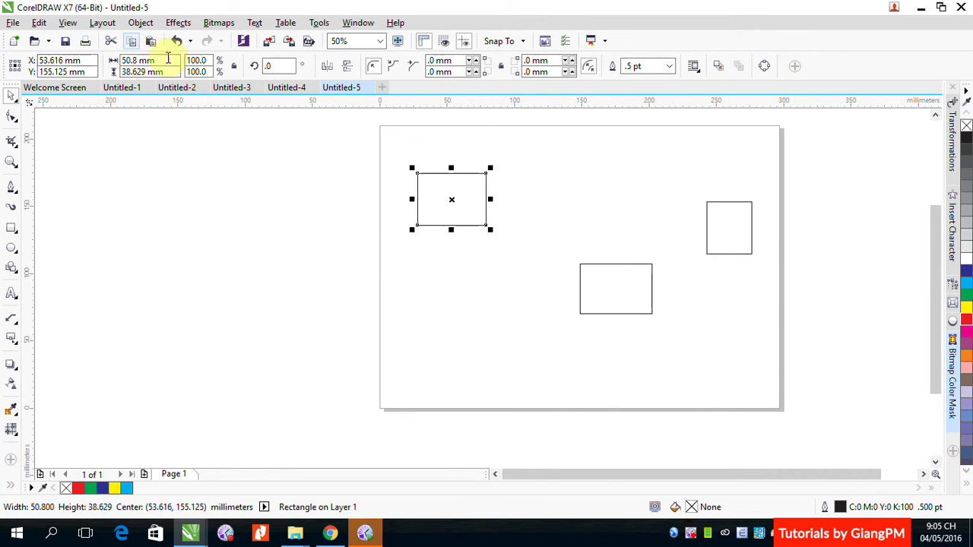
# - Examine the file formats available for exporting the selected rectangle, cancel the export and clear the selection
pyautogui.click(290, 42)
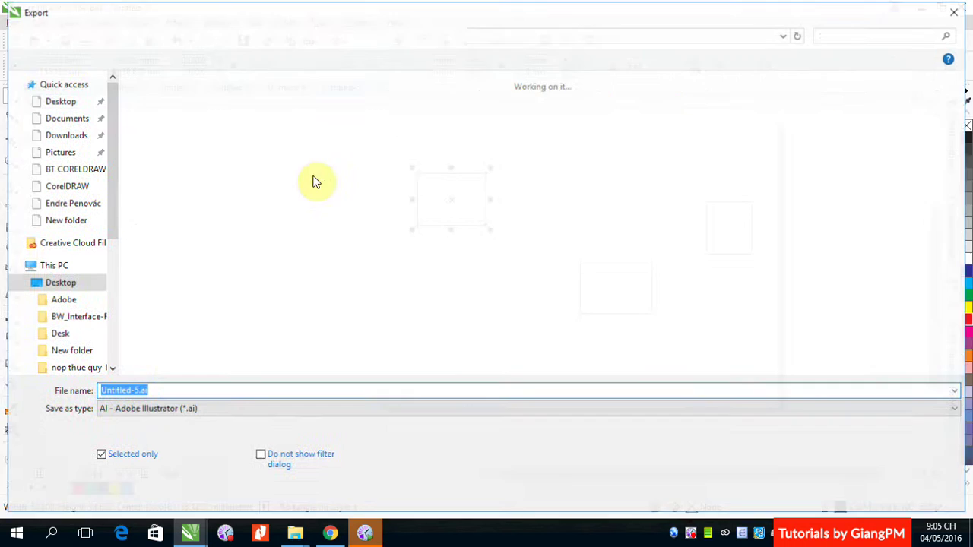
pyautogui.click(170, 409)
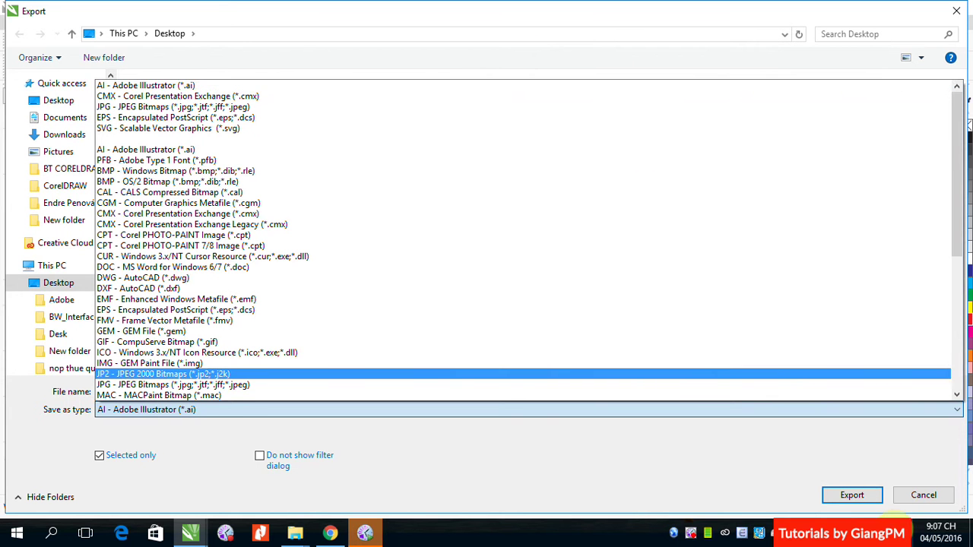
pyautogui.click(914, 503)
pyautogui.click(914, 503)
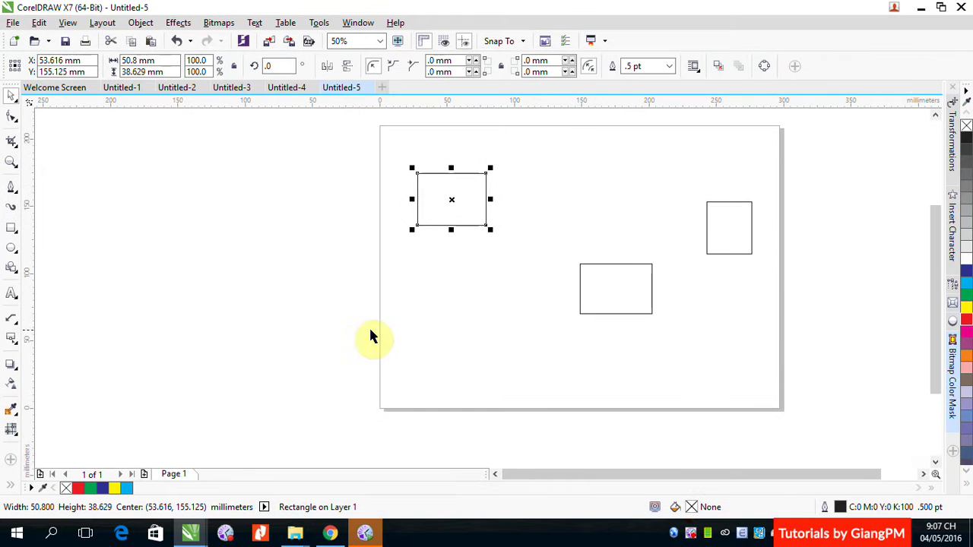
pyautogui.click(141, 308)
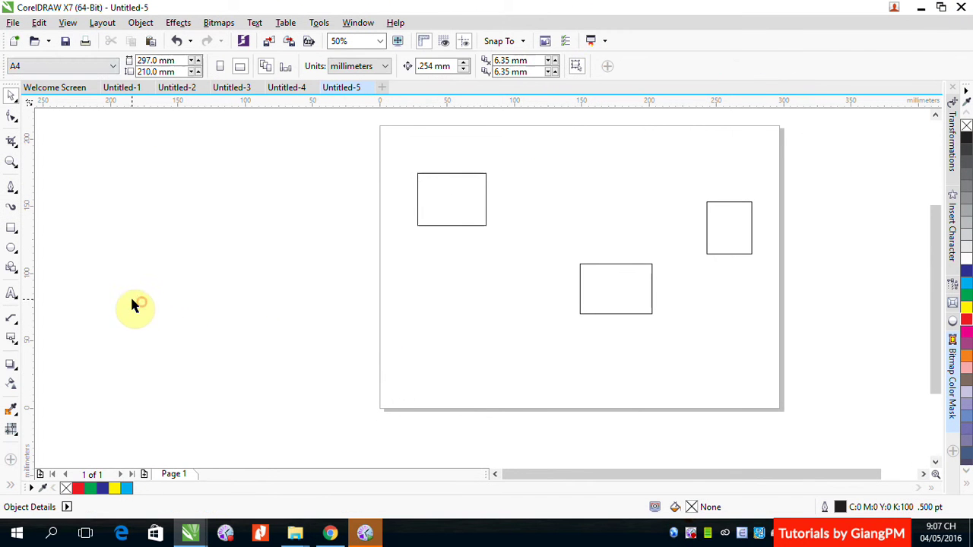
# - Examine the Export For choices Office, Web and HTML without exporting anything
pyautogui.click(13, 22)
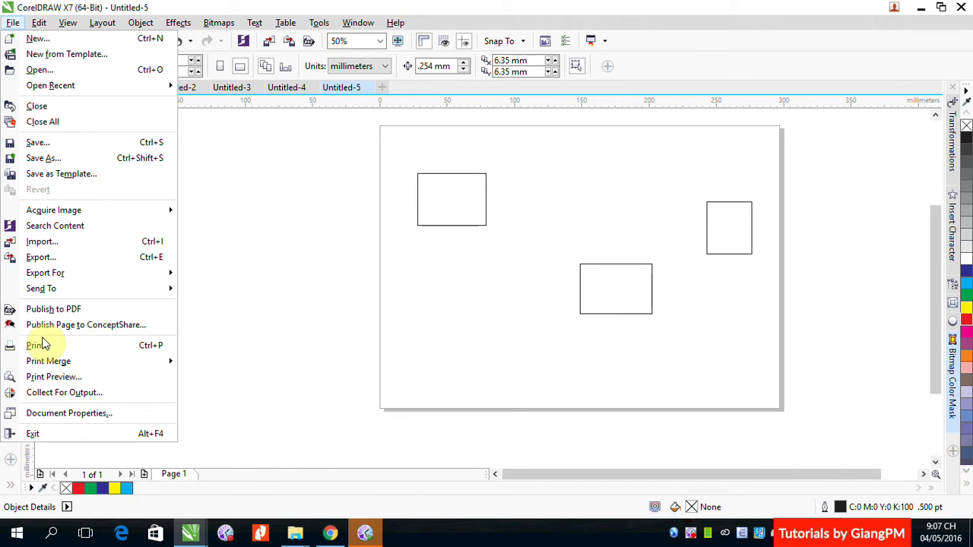
pyautogui.moveTo(47, 278)
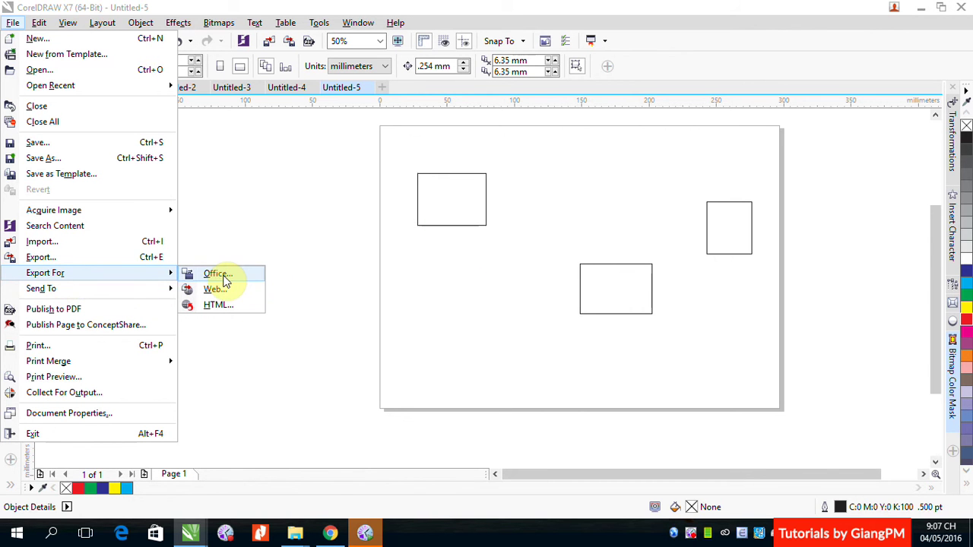
pyautogui.click(448, 221)
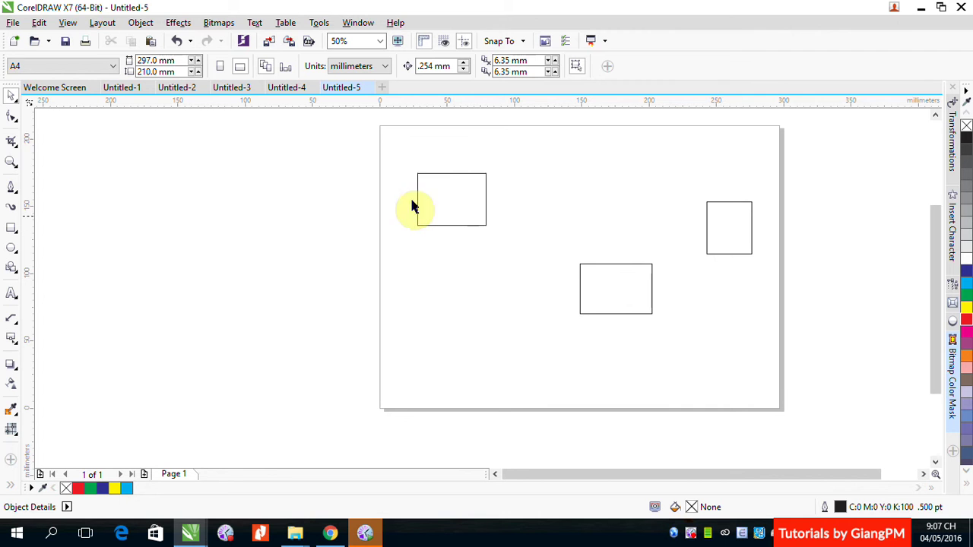
# - Delete all three rectangles and draw a five-pointed complex star about 86 by 82 mm in the middle of the page
pyautogui.moveTo(390, 150); pyautogui.dragTo(785, 370)
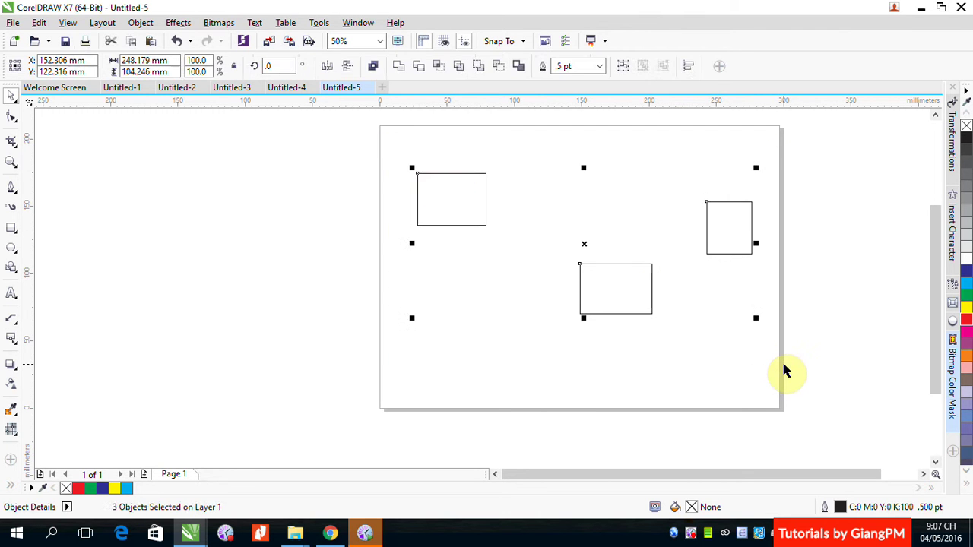
pyautogui.press('Delete')
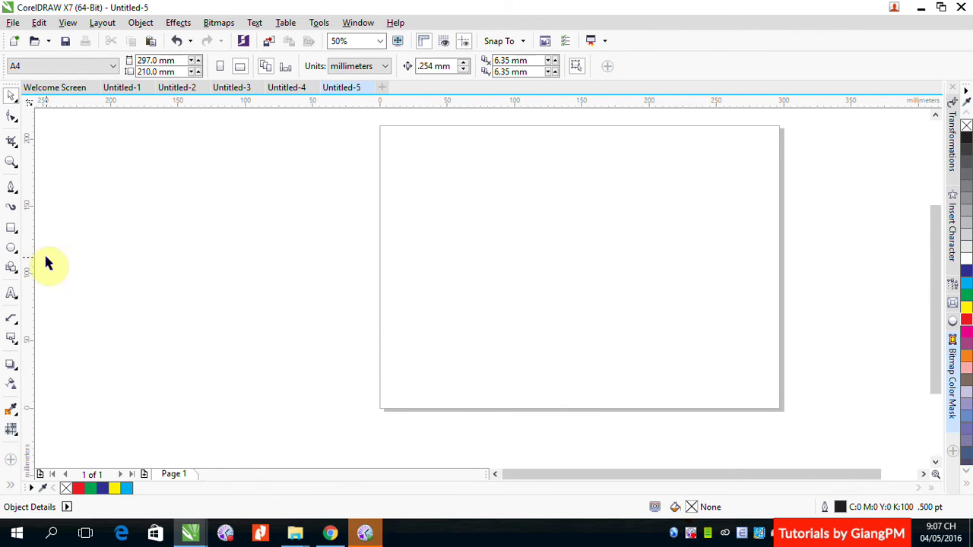
pyautogui.click(12, 268)
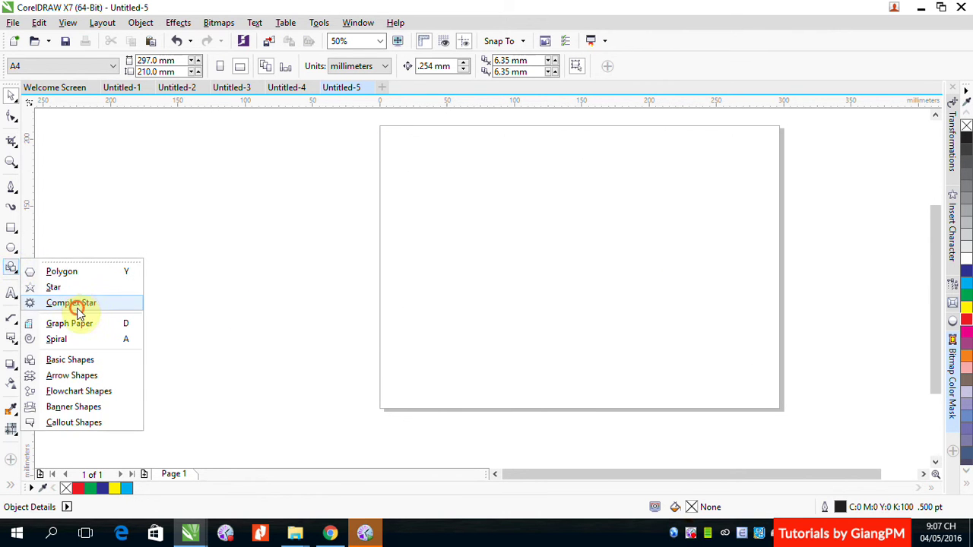
pyautogui.click(74, 302)
pyautogui.moveTo(511, 206); pyautogui.dragTo(631, 320)
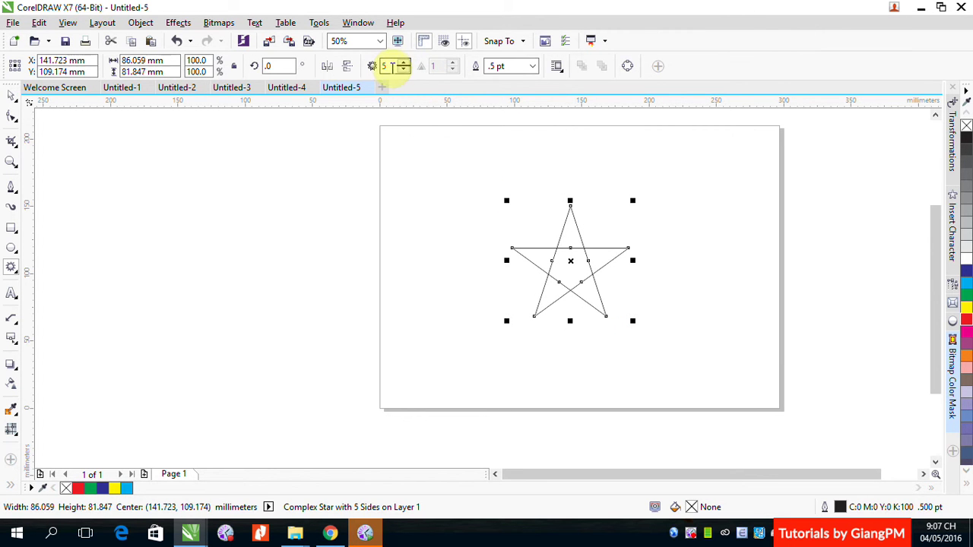
# - Set the complex star to 21 points with a sharpness of 7
pyautogui.doubleClick(391, 66)
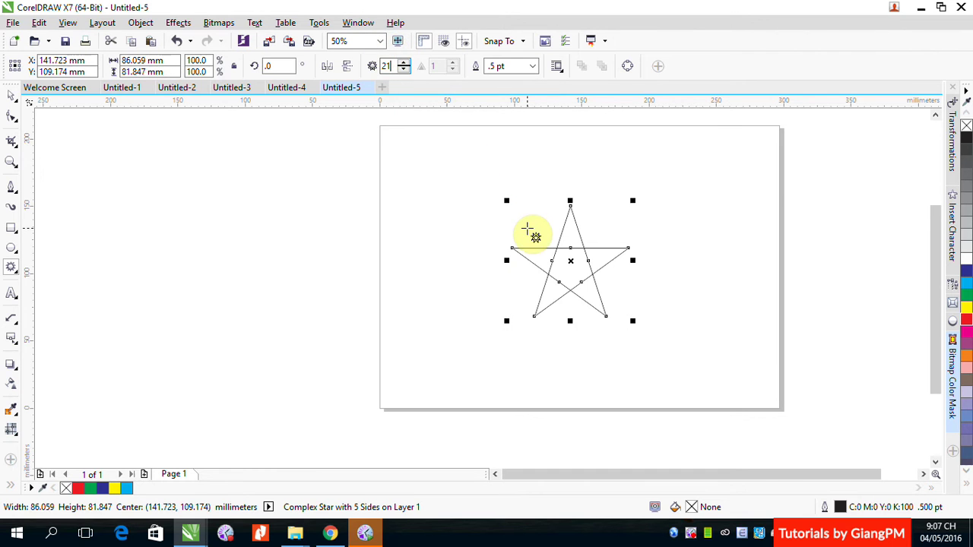
pyautogui.press('Return')
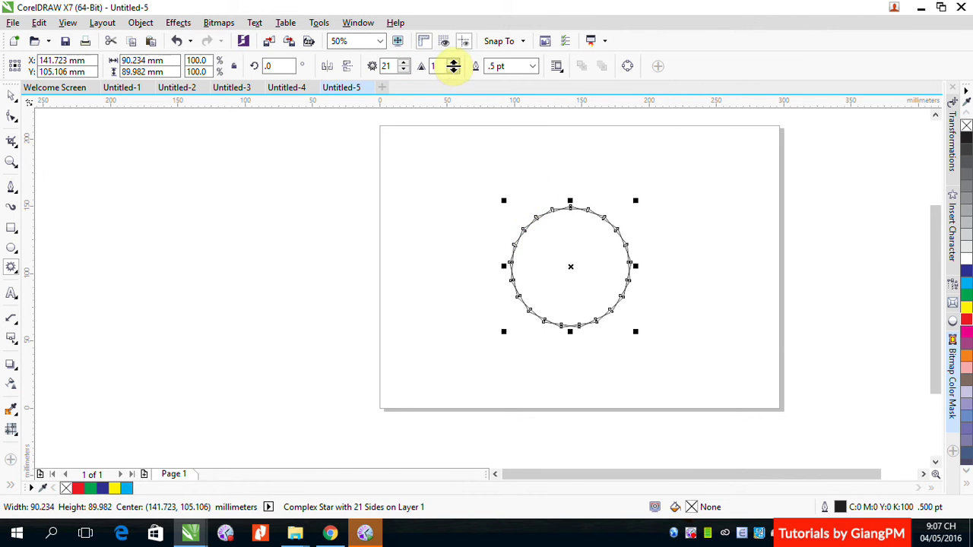
pyautogui.click(452, 63)
pyautogui.click(453, 63)
pyautogui.click(453, 63)
pyautogui.click(453, 63)
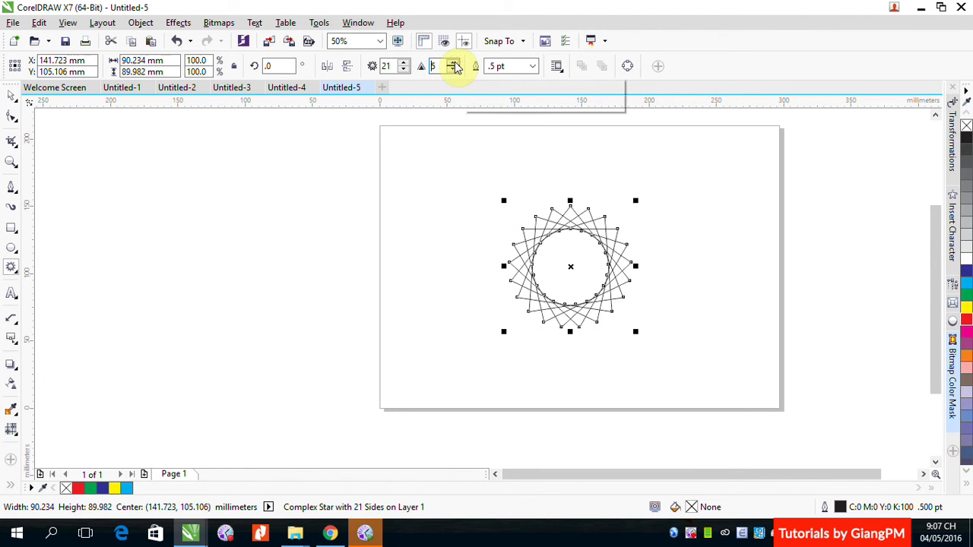
pyautogui.click(453, 63)
pyautogui.click(453, 63)
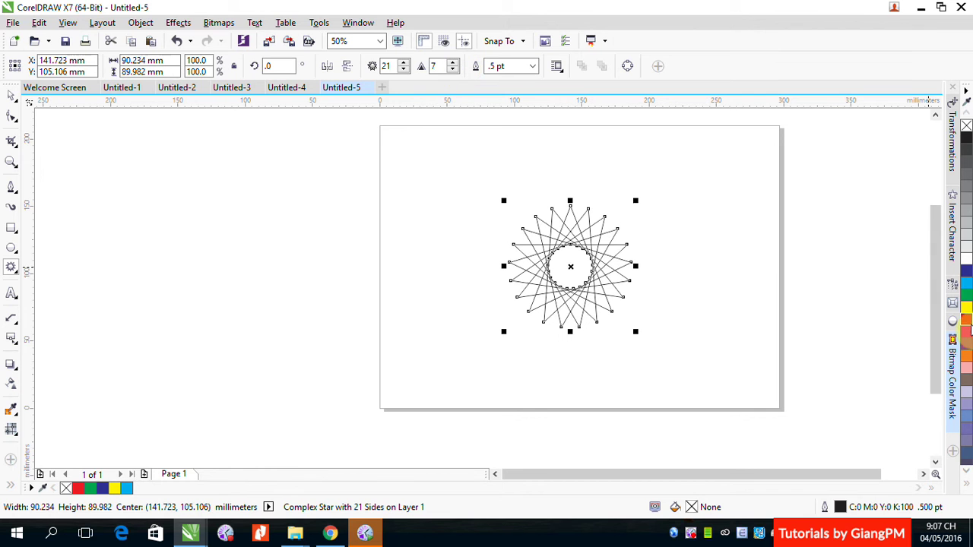
# - Fill the complex star with red, remove its outline and deselect it
pyautogui.click(966, 320)
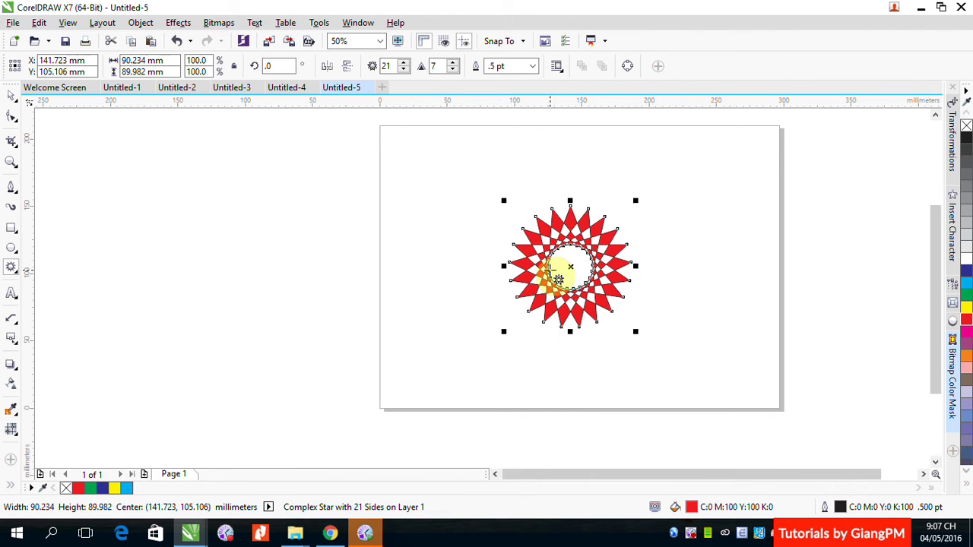
pyautogui.rightClick(966, 125)
pyautogui.click(109, 191)
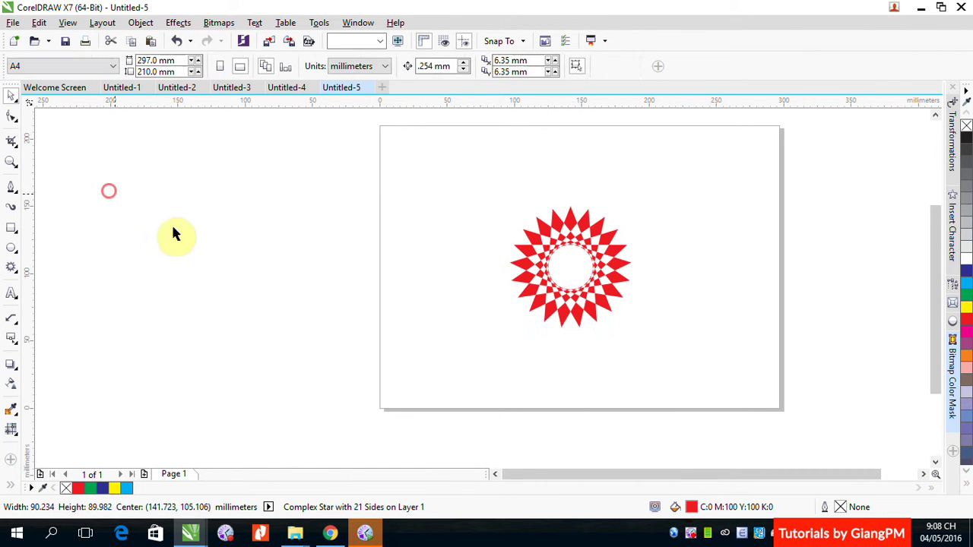
# - Examine the Office export of the complex star for Microsoft Office, Compatibility and Presentation, up to choosing a file, without saving it
pyautogui.click(570, 233)
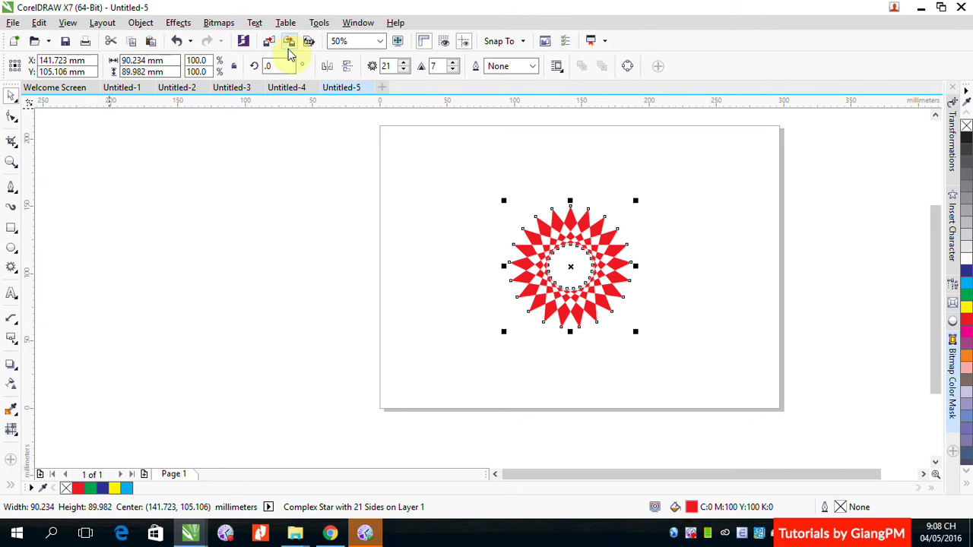
pyautogui.click(13, 22)
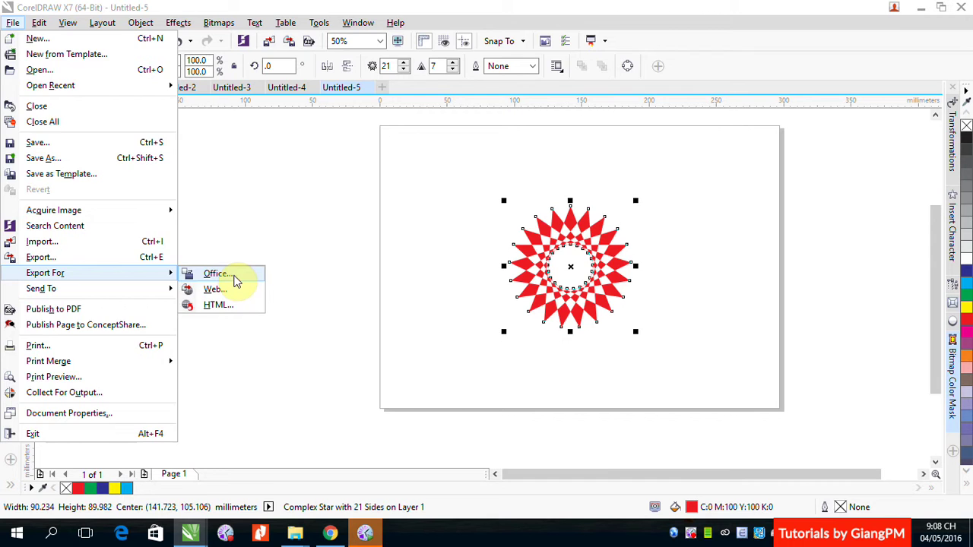
pyautogui.click(235, 280)
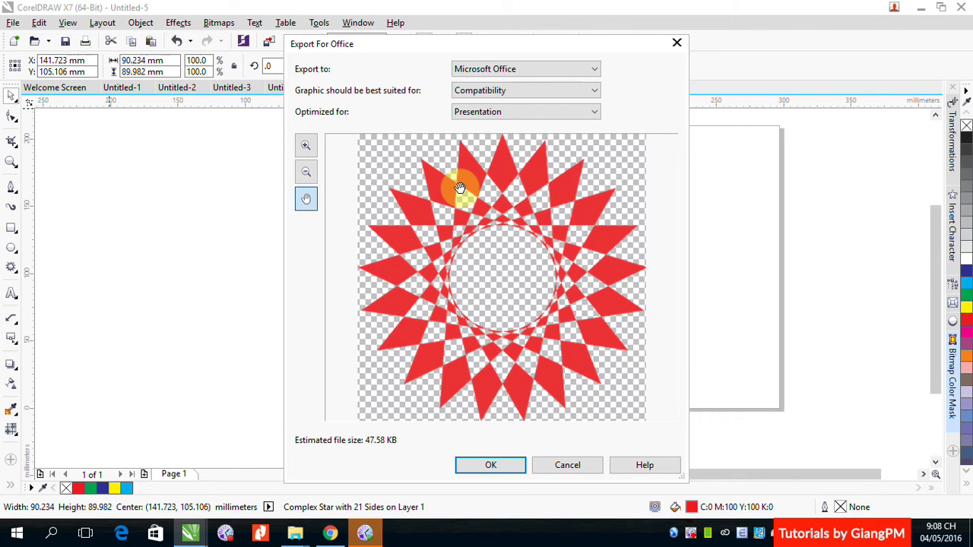
pyautogui.click(496, 466)
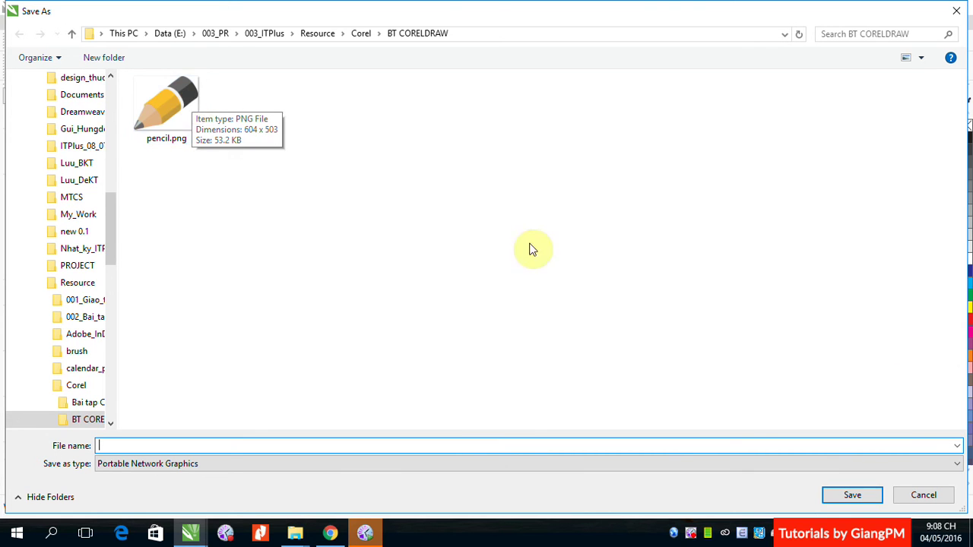
pyautogui.click(921, 495)
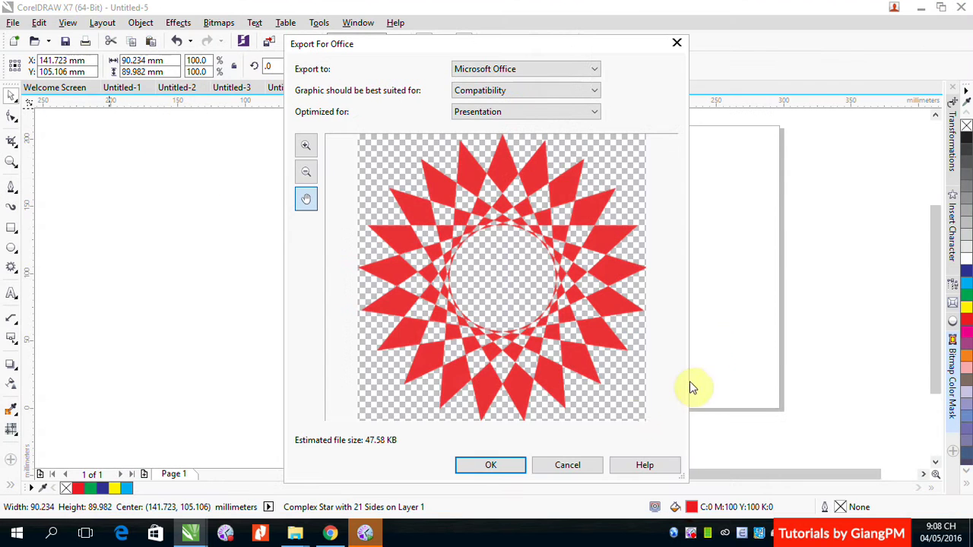
pyautogui.click(585, 465)
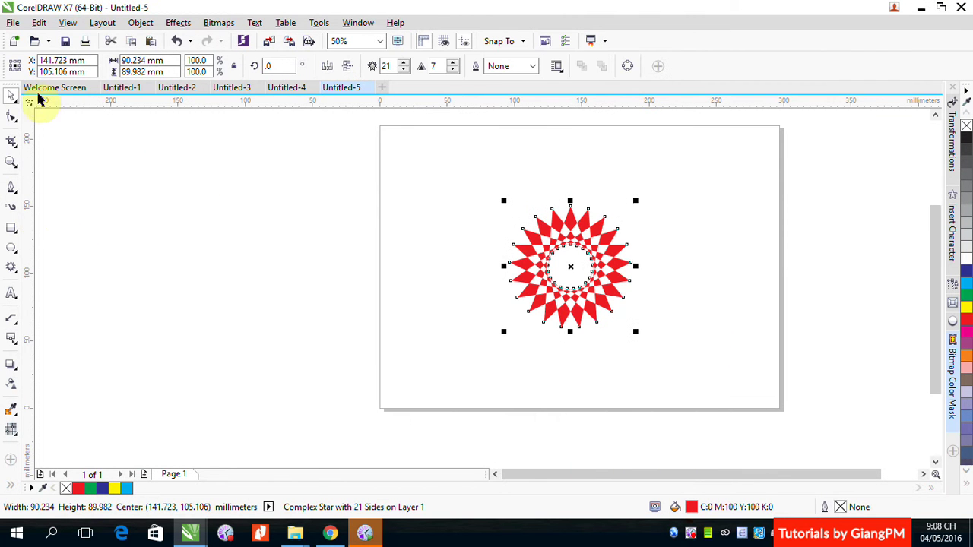
# - Examine the Collect For Output file gathering, format and color profile options, leave without collecting anything and deselect the star
pyautogui.click(13, 22)
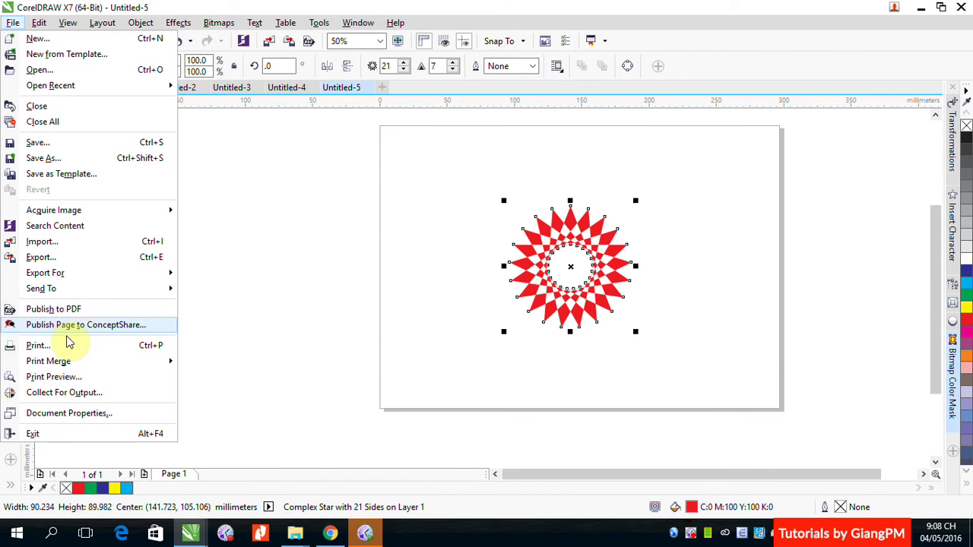
pyautogui.click(72, 395)
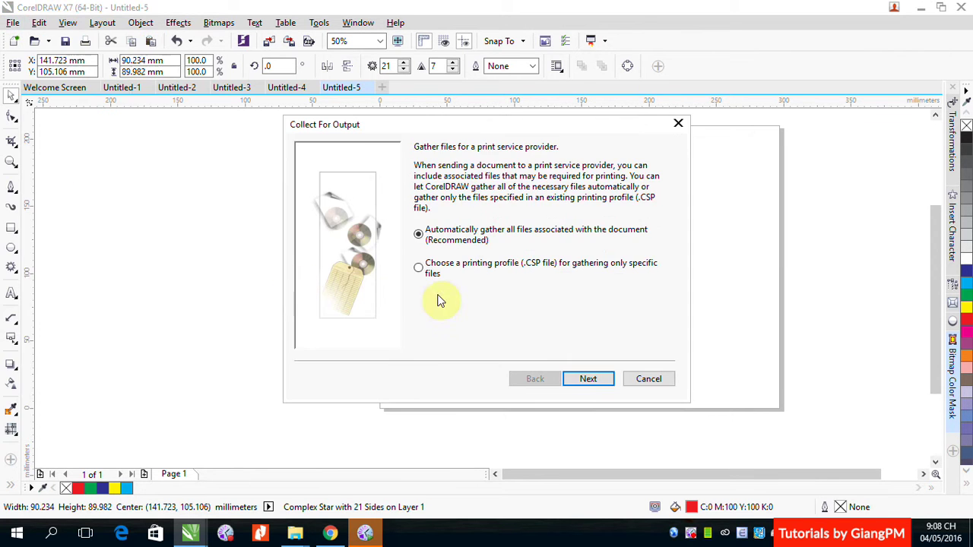
pyautogui.click(593, 379)
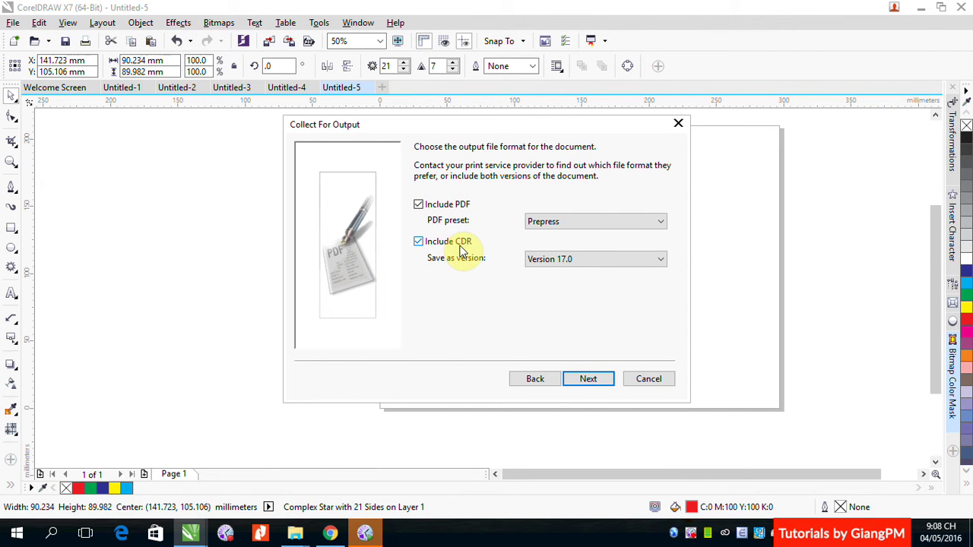
pyautogui.click(583, 378)
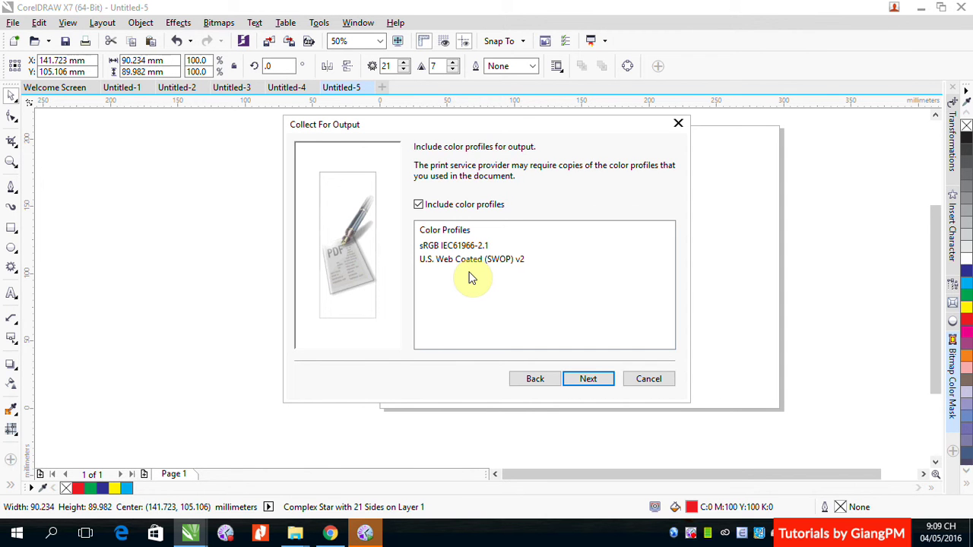
pyautogui.click(647, 379)
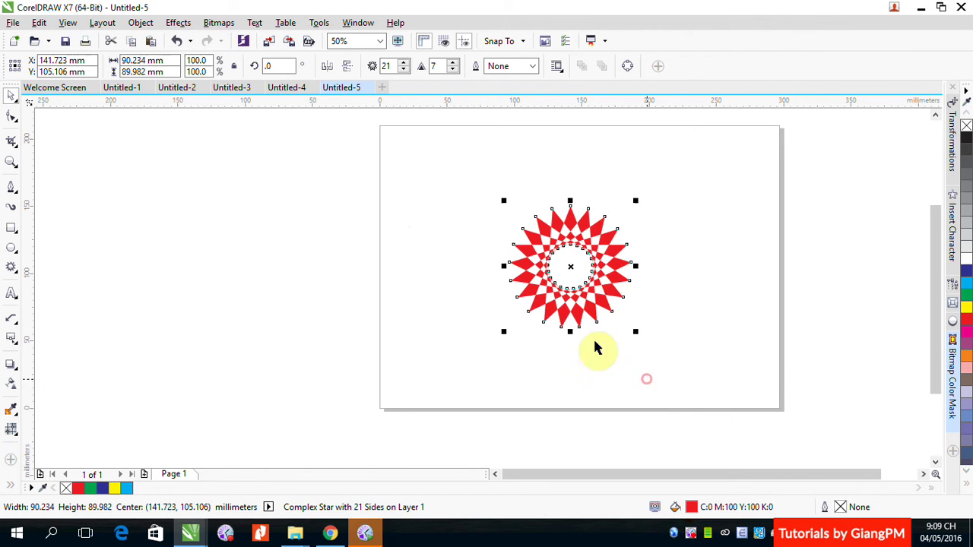
pyautogui.click(418, 221)
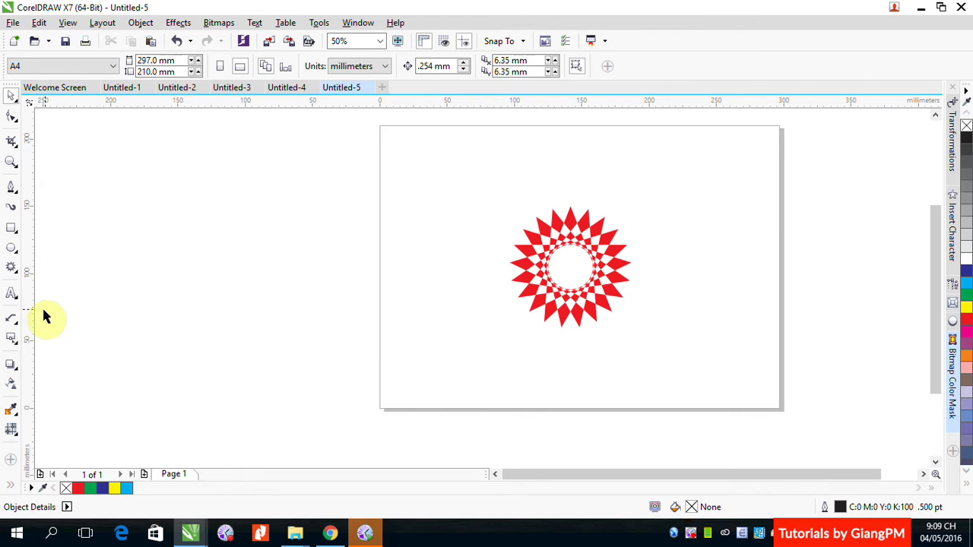
# - Add the artistic text "ewryegriuehorije" in 24 pt Arial near the page's upper-left corner and place three copies below it
pyautogui.click(11, 295)
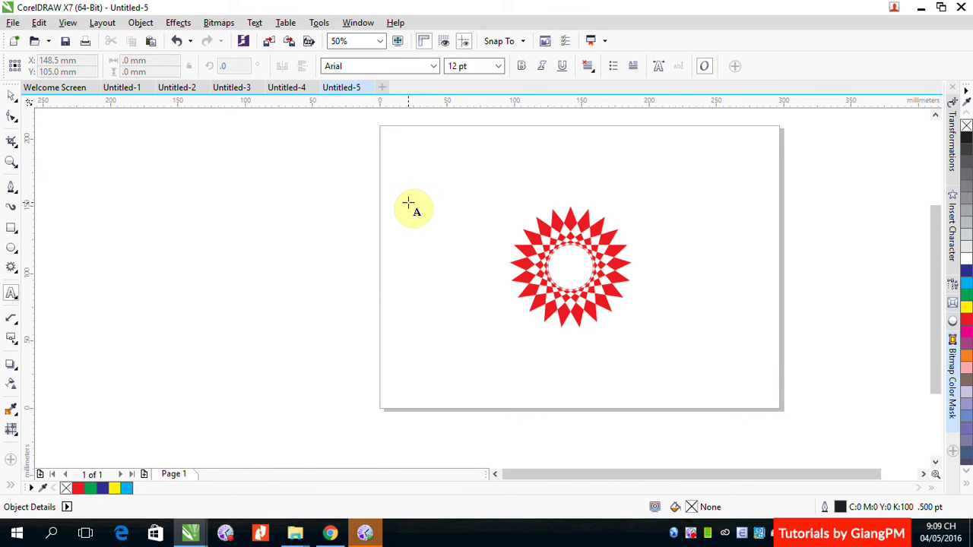
pyautogui.click(415, 176)
pyautogui.write('wryeqrguehorjie')
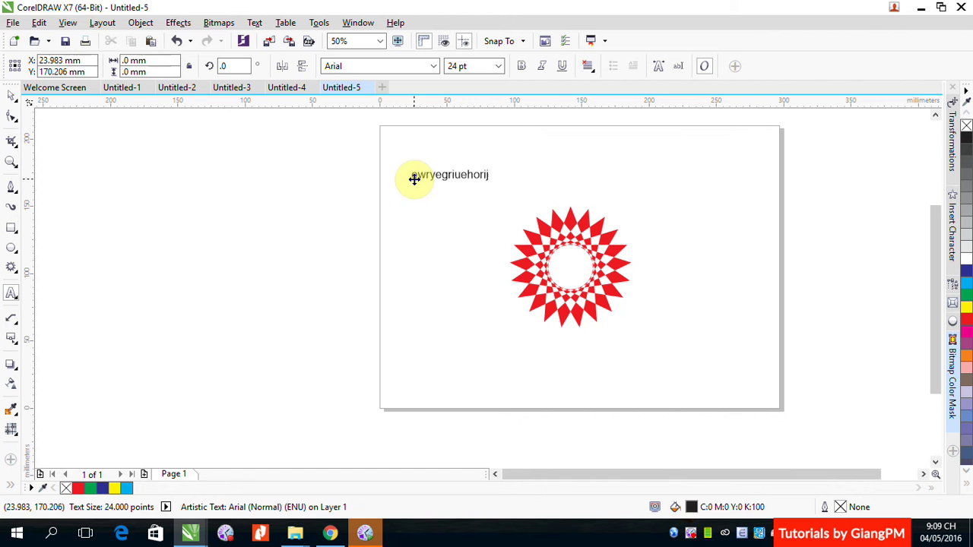
pyautogui.click(11, 95)
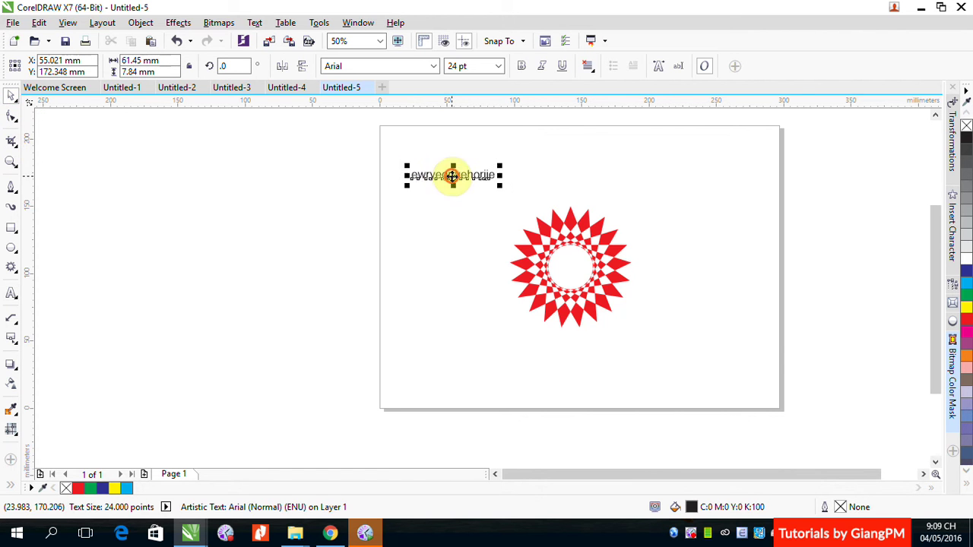
pyautogui.moveTo(449, 177); pyautogui.dragTo(456, 343)
# - Set the lowest text line's font to Impact and the line above it to DFGothic-EB
pyautogui.click(430, 67)
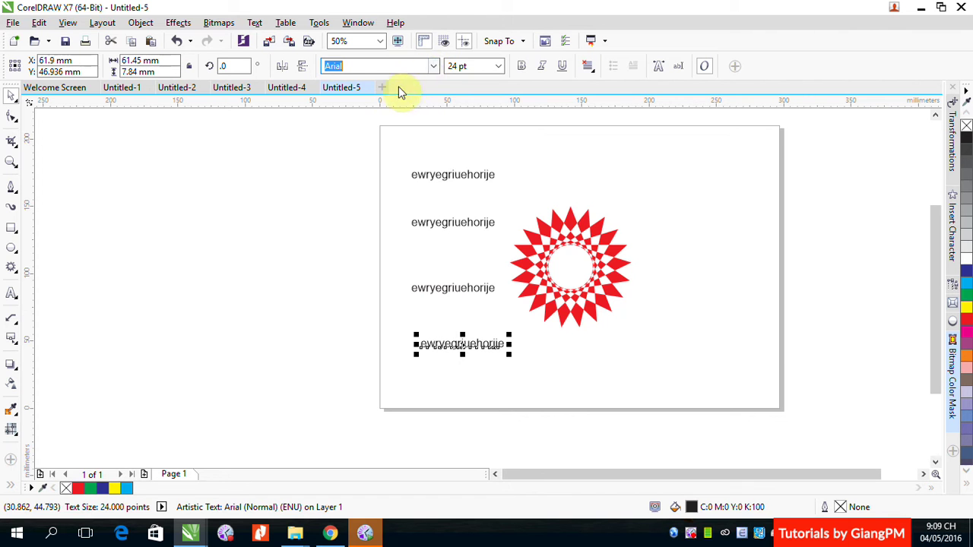
pyautogui.click(434, 69)
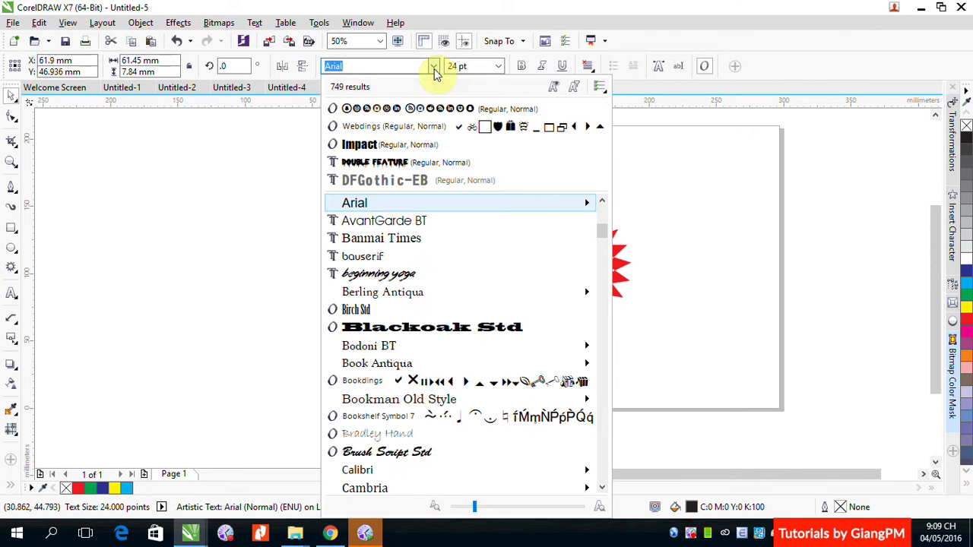
pyautogui.click(354, 144)
pyautogui.click(473, 292)
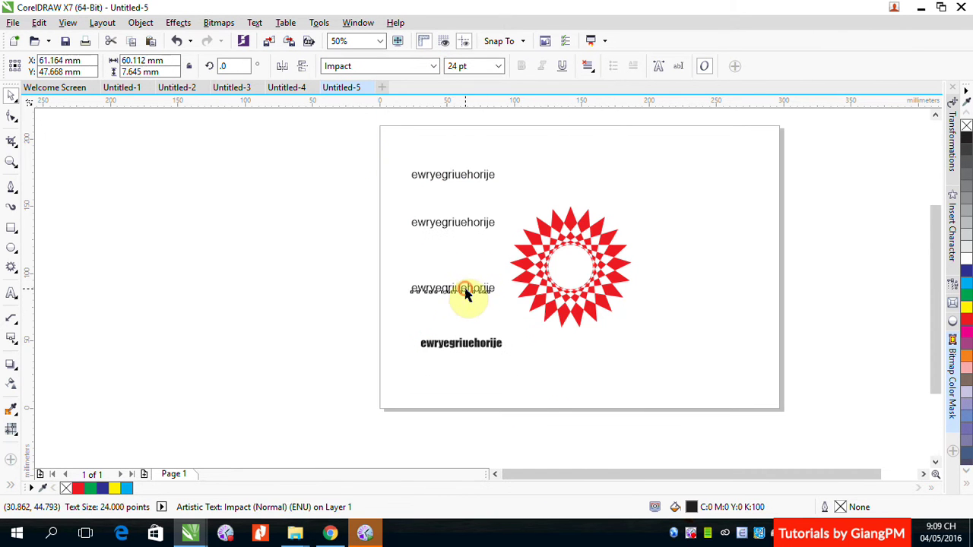
pyautogui.click(433, 66)
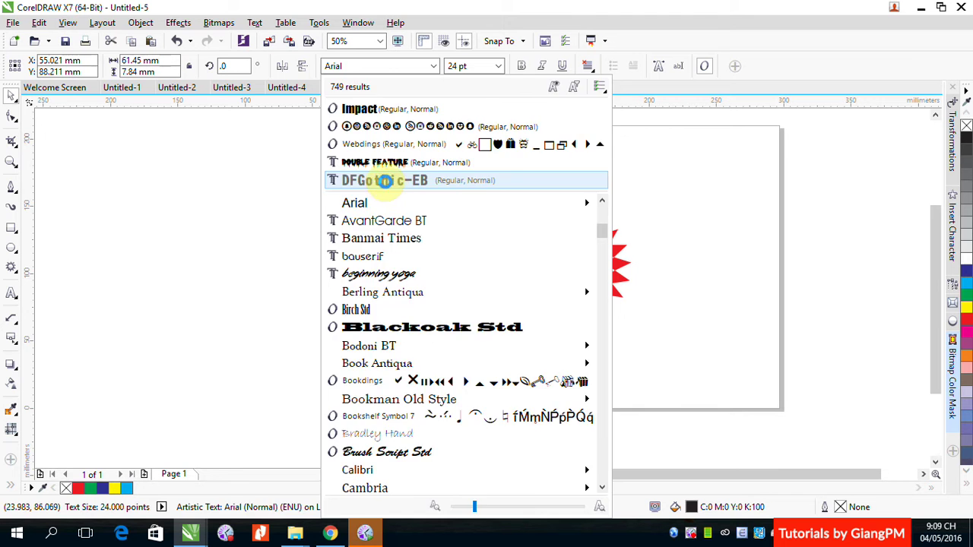
pyautogui.click(388, 183)
# - Set the second text line's font to Double Feature and the uppermost line's to Beginning Yoga, leaving nothing selected
pyautogui.click(456, 222)
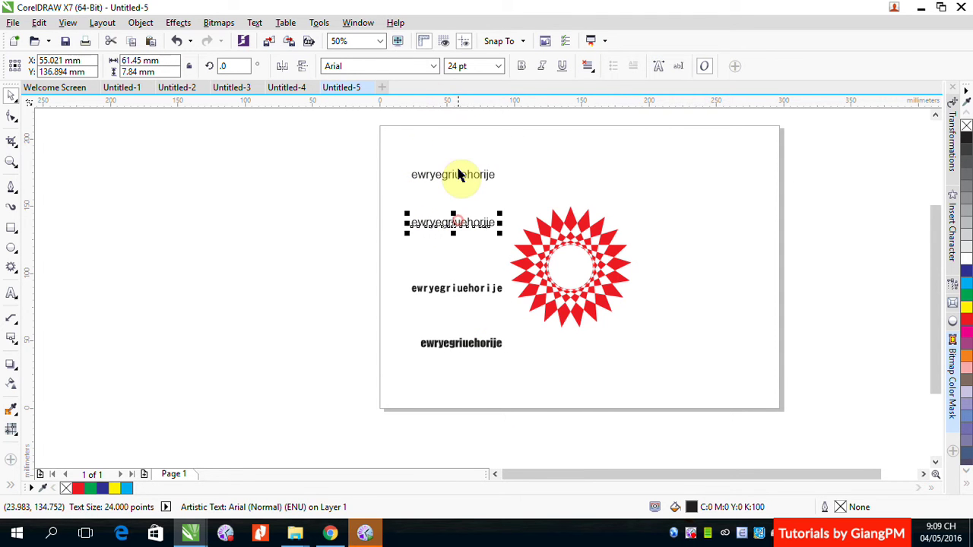
pyautogui.click(433, 67)
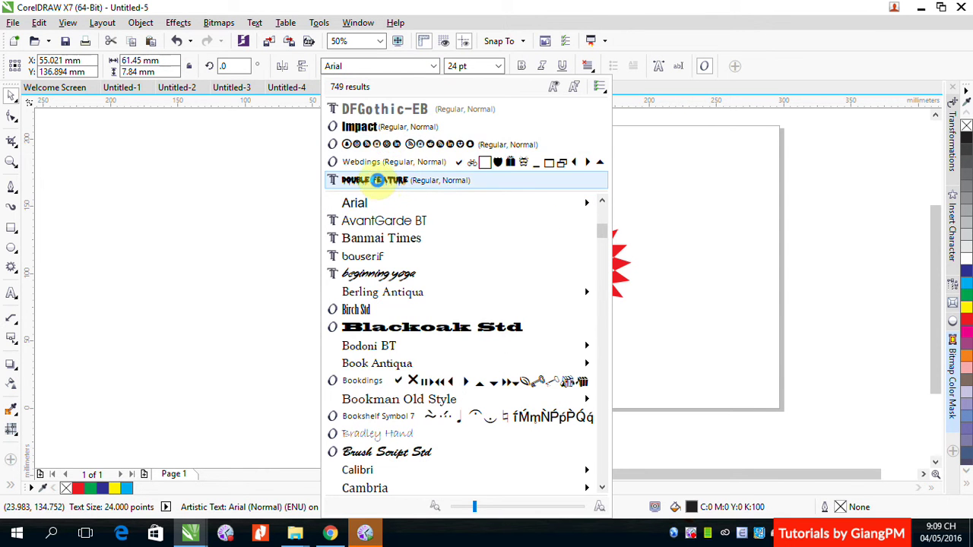
pyautogui.click(376, 181)
pyautogui.click(468, 182)
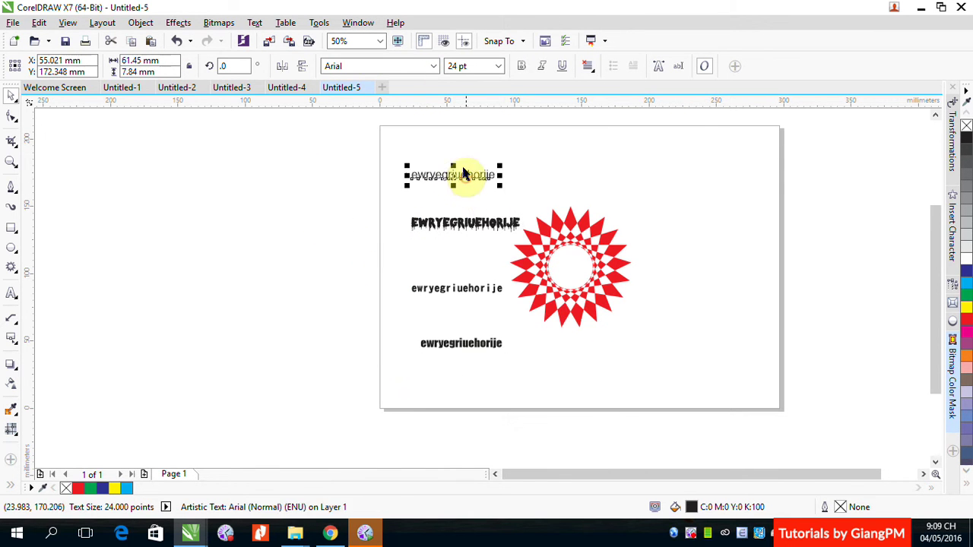
pyautogui.click(434, 67)
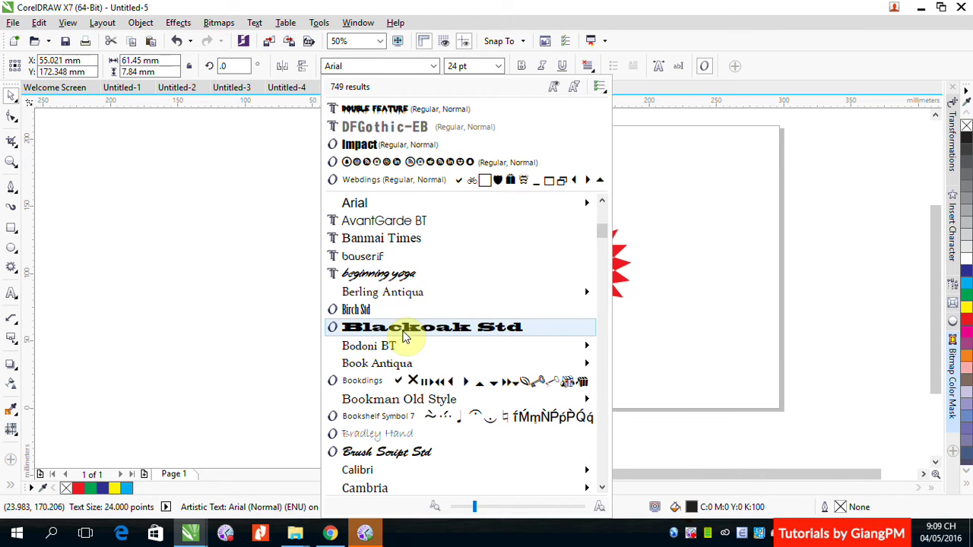
pyautogui.click(396, 279)
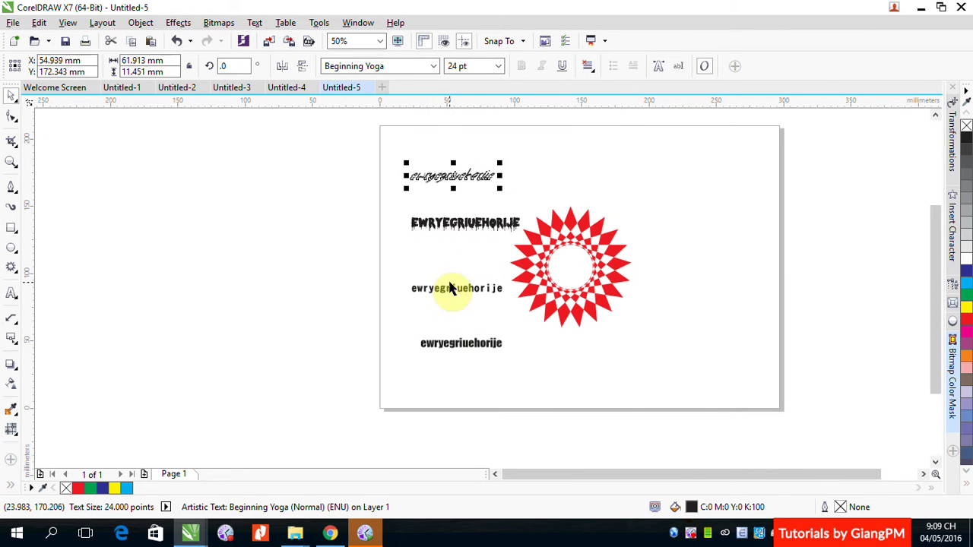
pyautogui.click(619, 188)
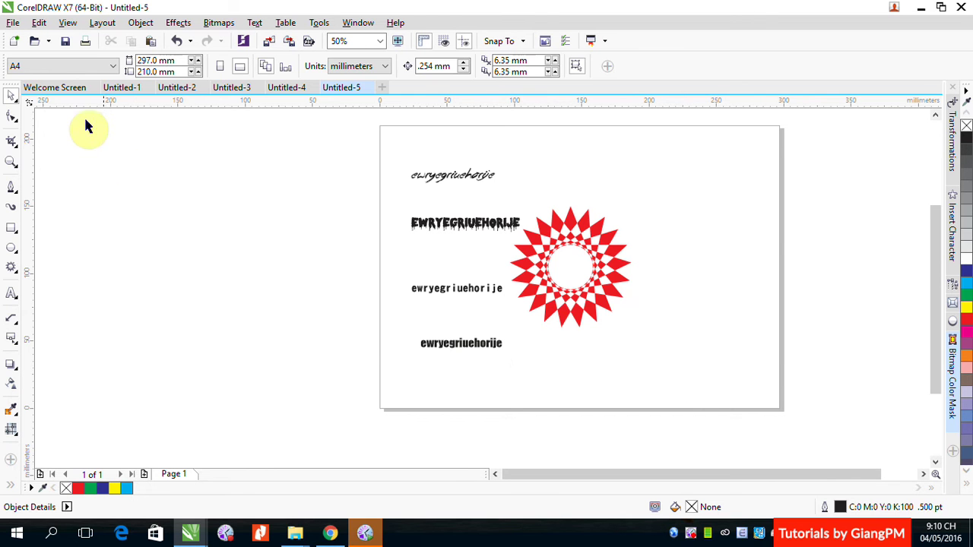
# - Set up Collect For Output with automatic gathering, a Prepress PDF, a Version 17.0 CDR, the document fonts and the color profiles
pyautogui.click(11, 25)
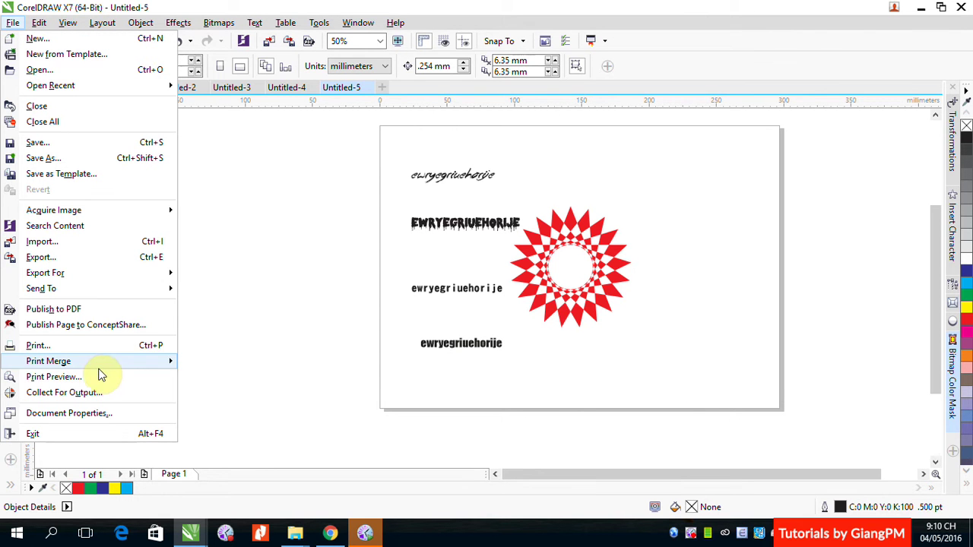
pyautogui.click(60, 392)
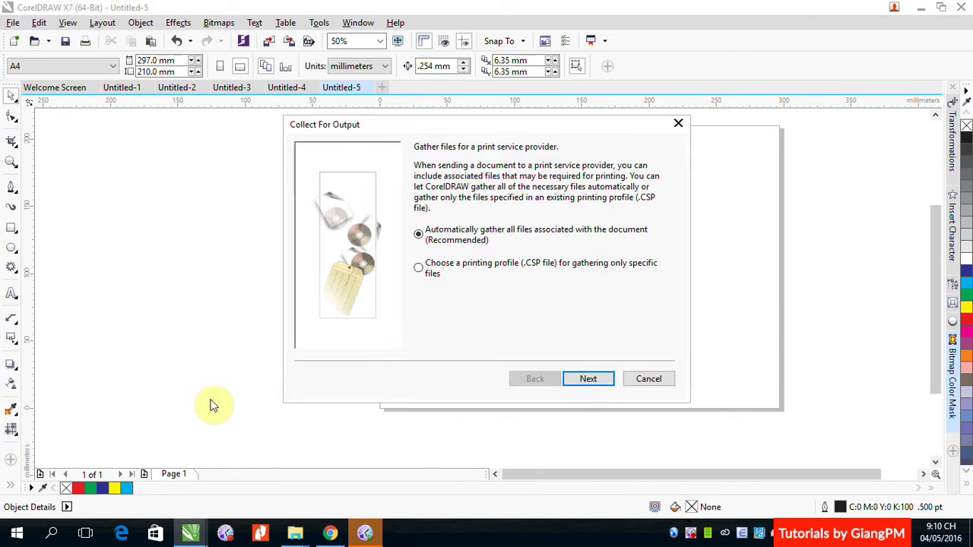
pyautogui.click(588, 380)
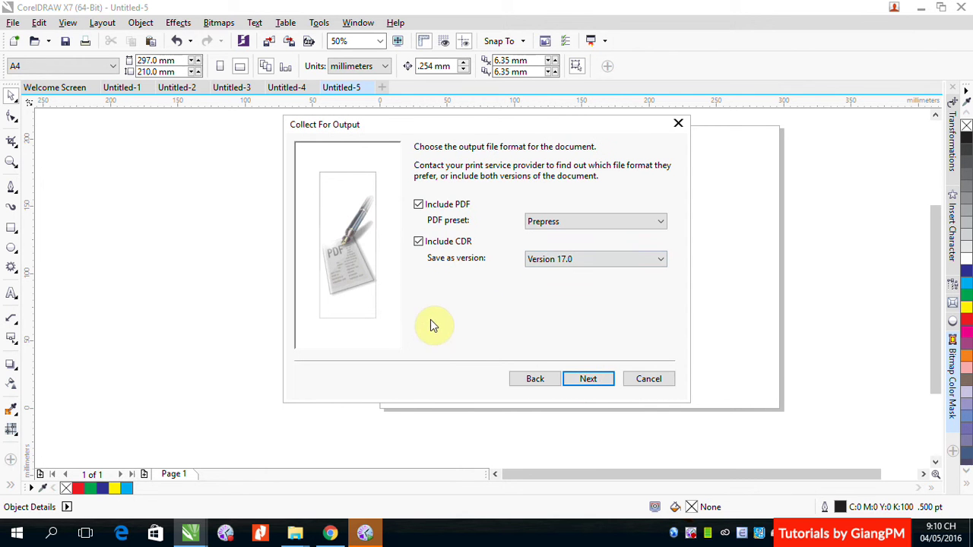
pyautogui.click(587, 378)
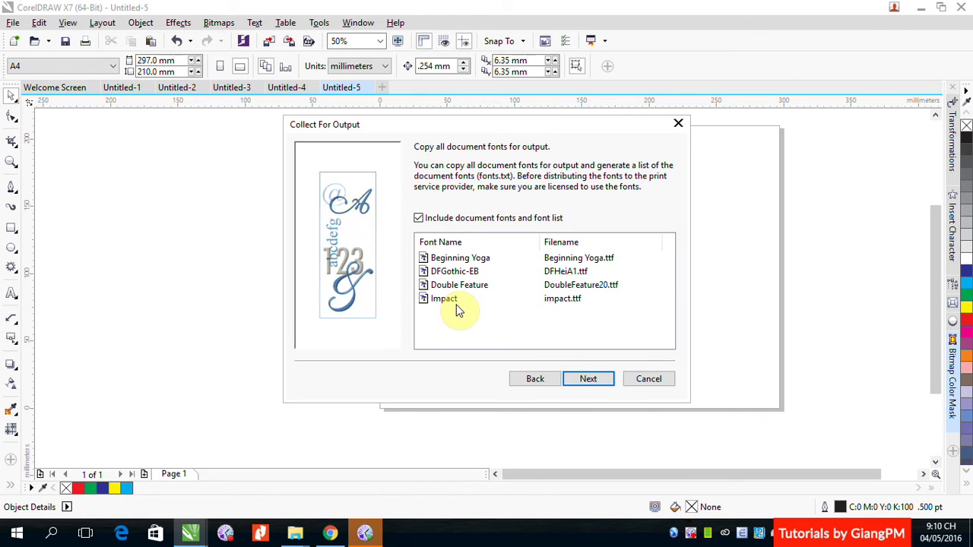
pyautogui.click(594, 380)
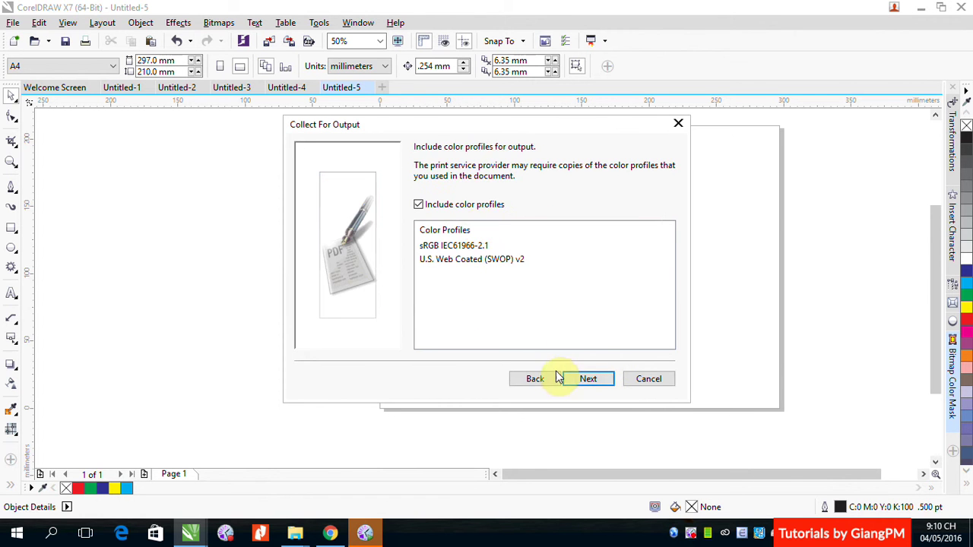
pyautogui.click(608, 379)
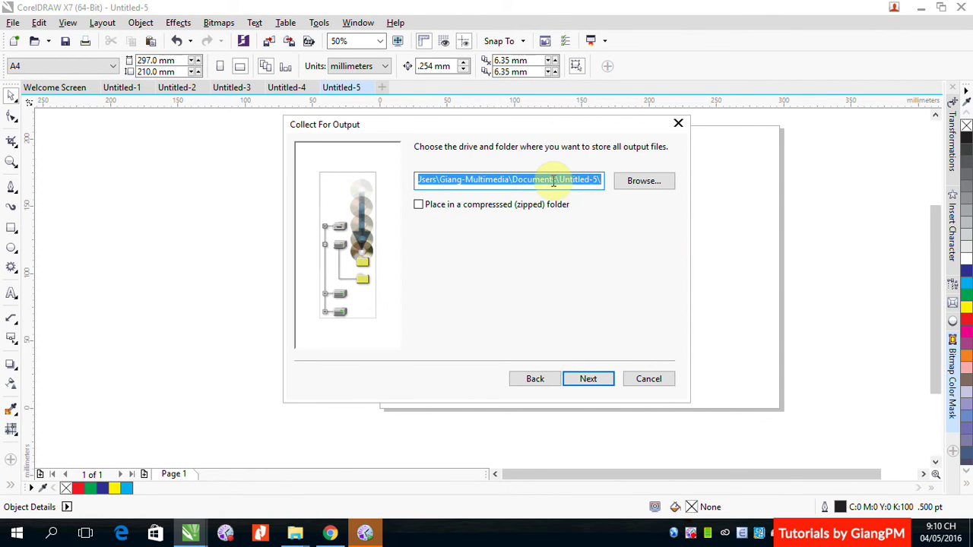
# - Store the collected output files in a new Desktop folder named dong_goi and finish the collection
pyautogui.click(644, 184)
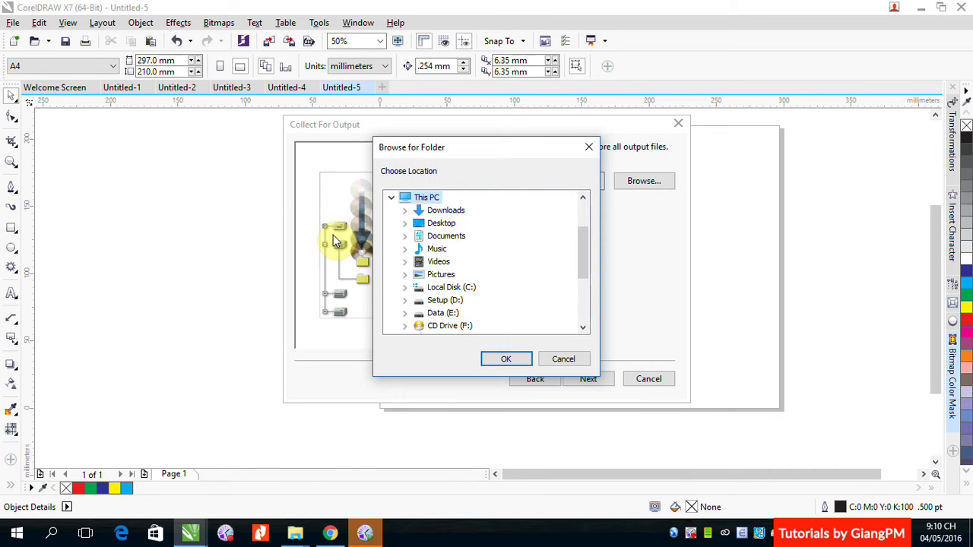
pyautogui.click(441, 223)
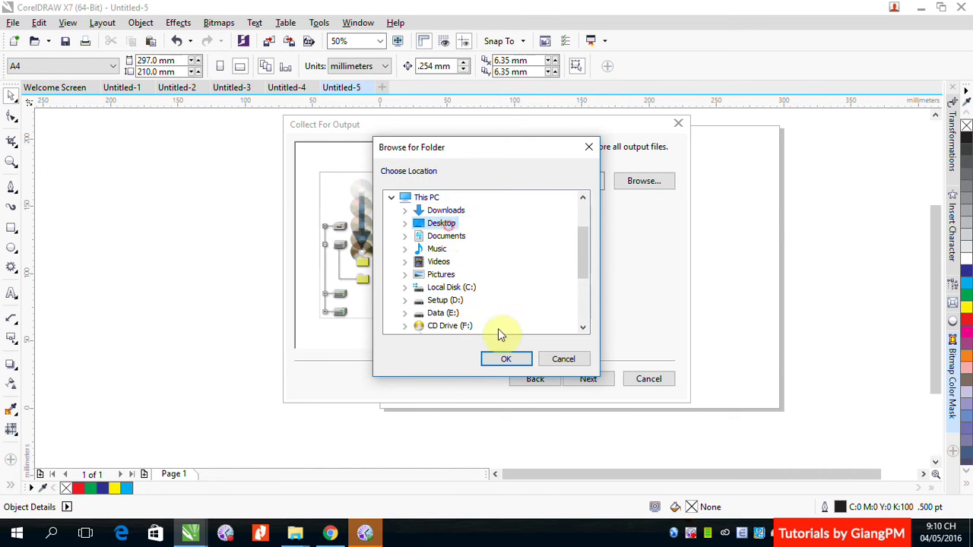
pyautogui.click(506, 359)
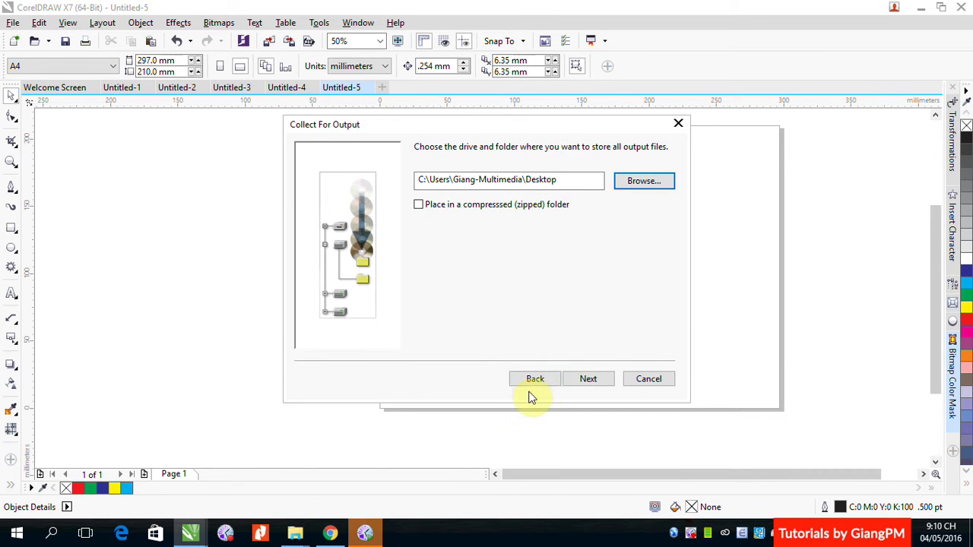
pyautogui.click(566, 179)
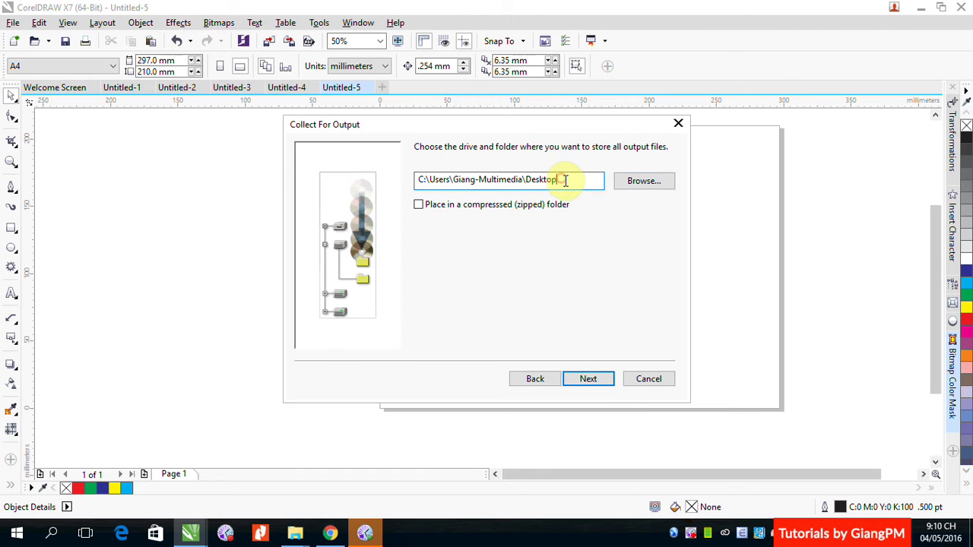
pyautogui.write('\\')
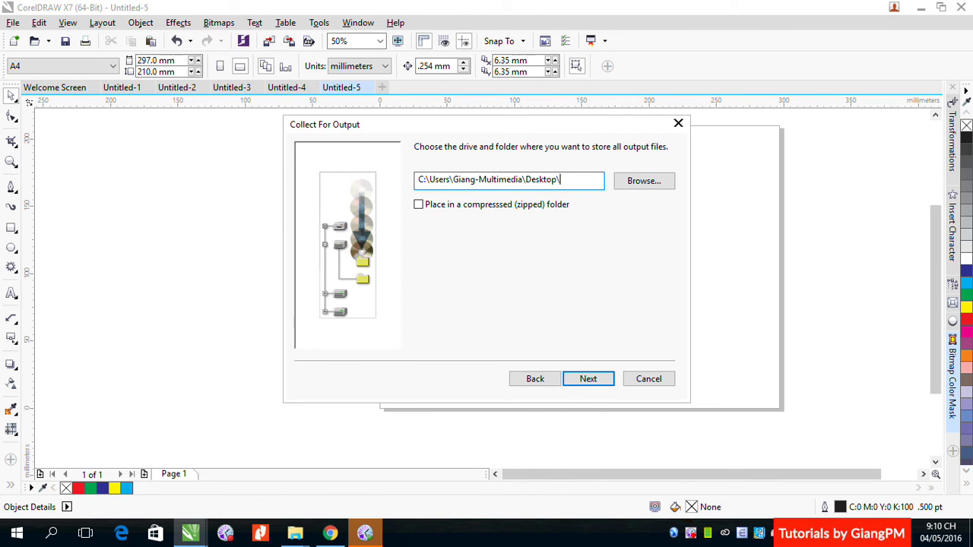
pyautogui.write('dong_goi')
pyautogui.click(592, 384)
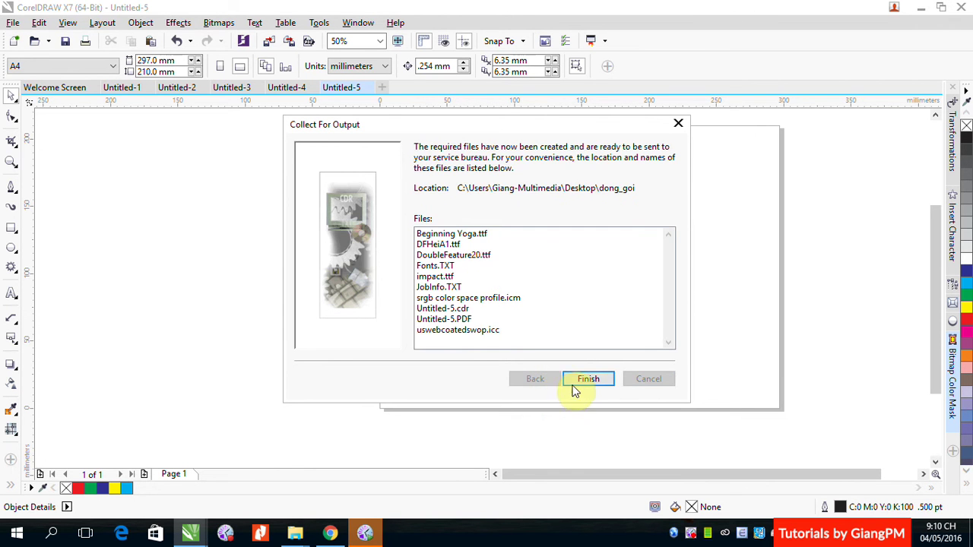
pyautogui.click(578, 384)
# - Minimize all open windows to reach the desktop, declining to view the exported video in BB FlashBack
pyautogui.click(919, 10)
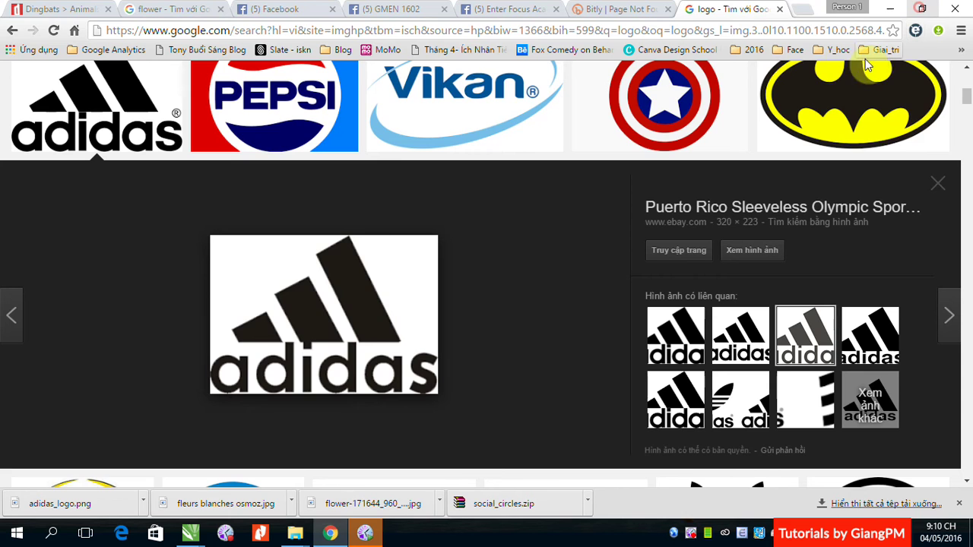
pyautogui.click(890, 10)
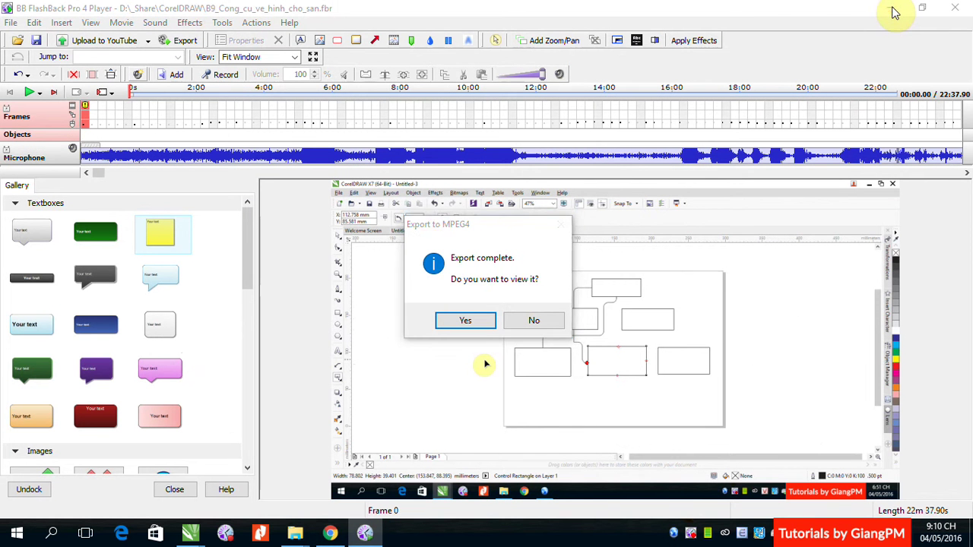
pyautogui.click(529, 322)
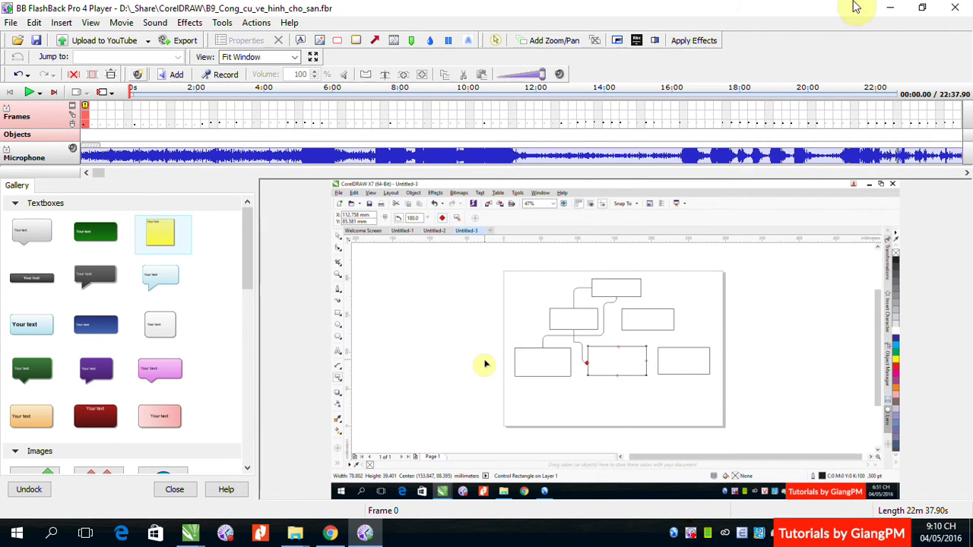
pyautogui.click(890, 7)
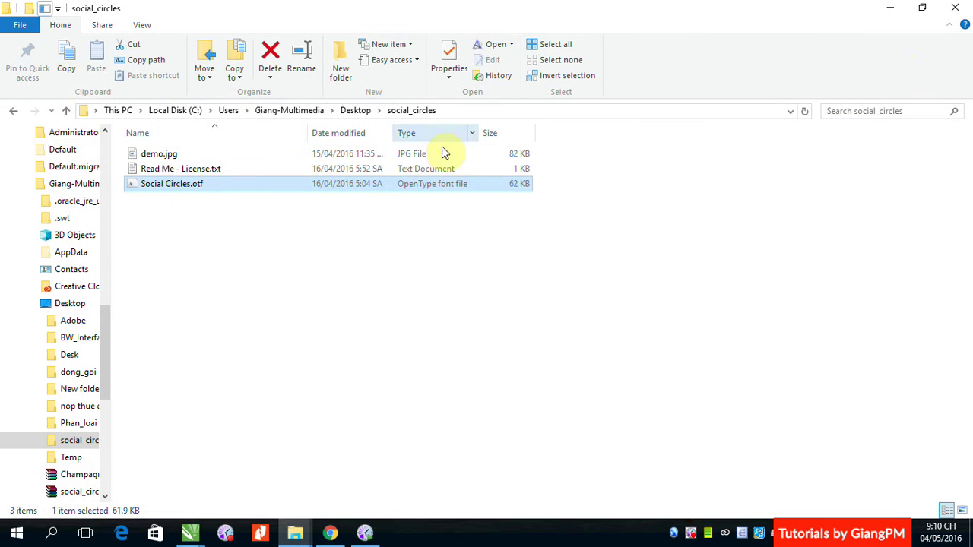
pyautogui.click(889, 8)
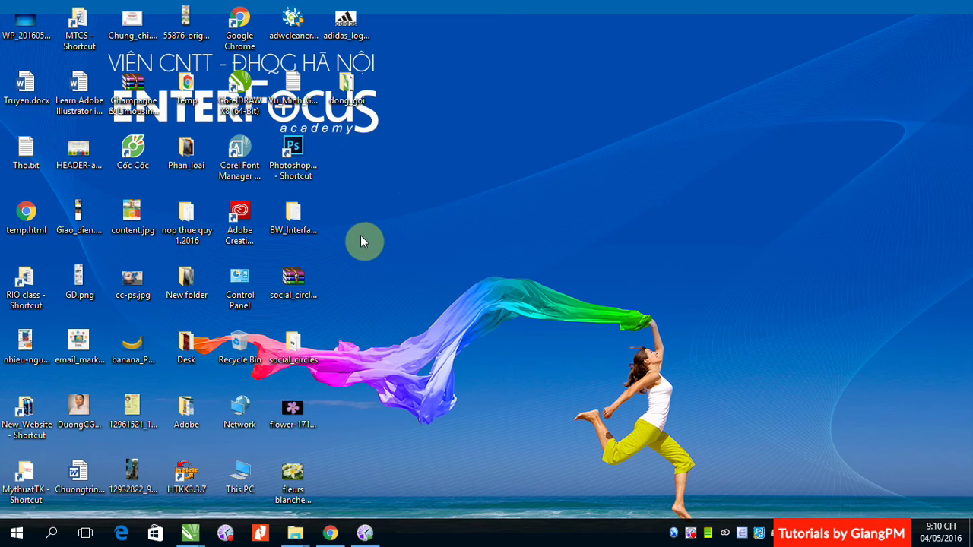
# - Move the dong_goi folder to an empty desktop area and open it to examine the collected PDF and CDR files
pyautogui.moveTo(346, 87); pyautogui.dragTo(612, 111)
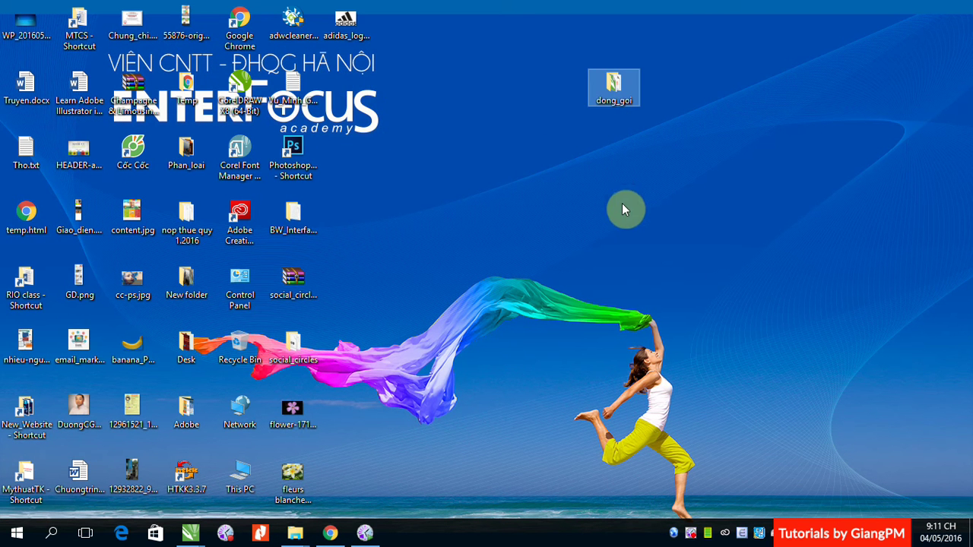
pyautogui.doubleClick(612, 86)
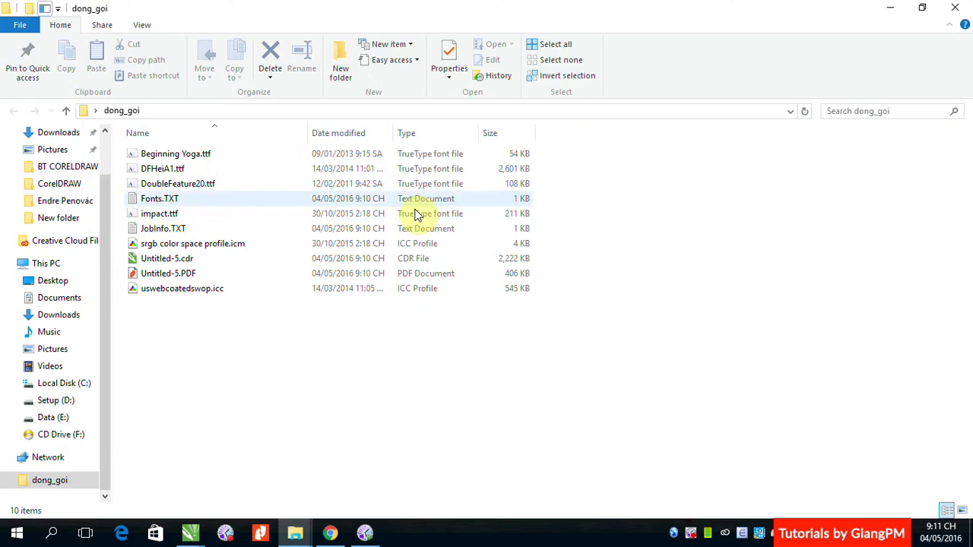
pyautogui.click(156, 274)
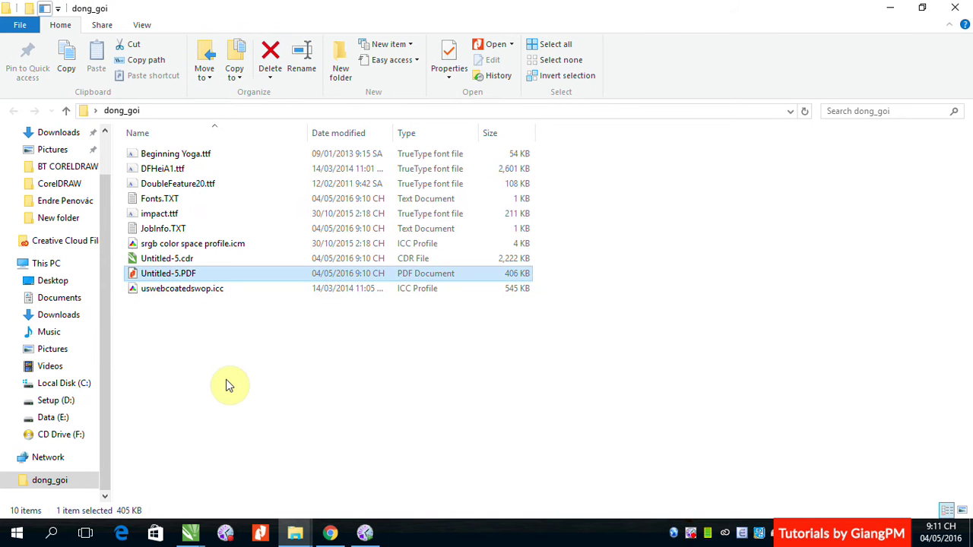
pyautogui.click(179, 260)
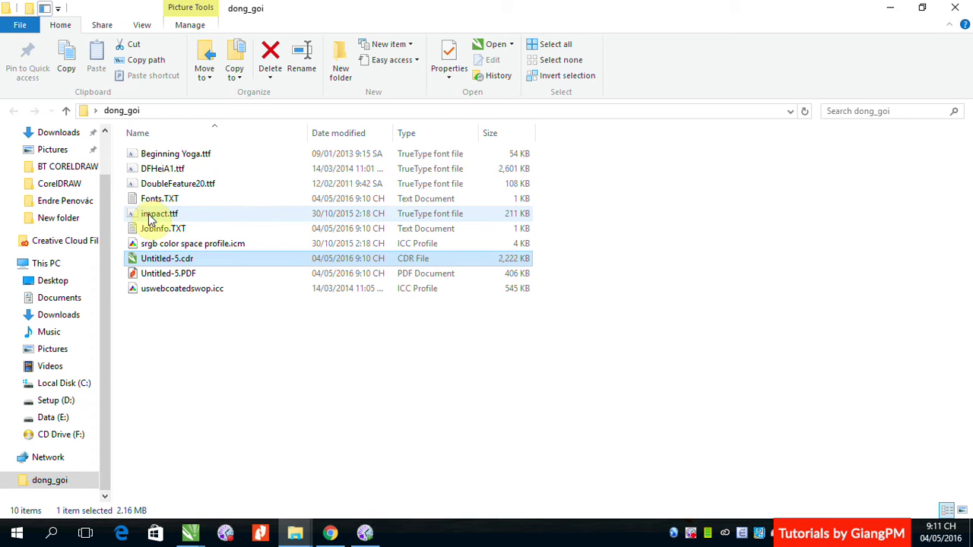
# - Switch back to Untitled-5 in CorelDRAW and import flower-171644_960_720.jpg at its original size near the page's upper-right corner
pyautogui.click(190, 532)
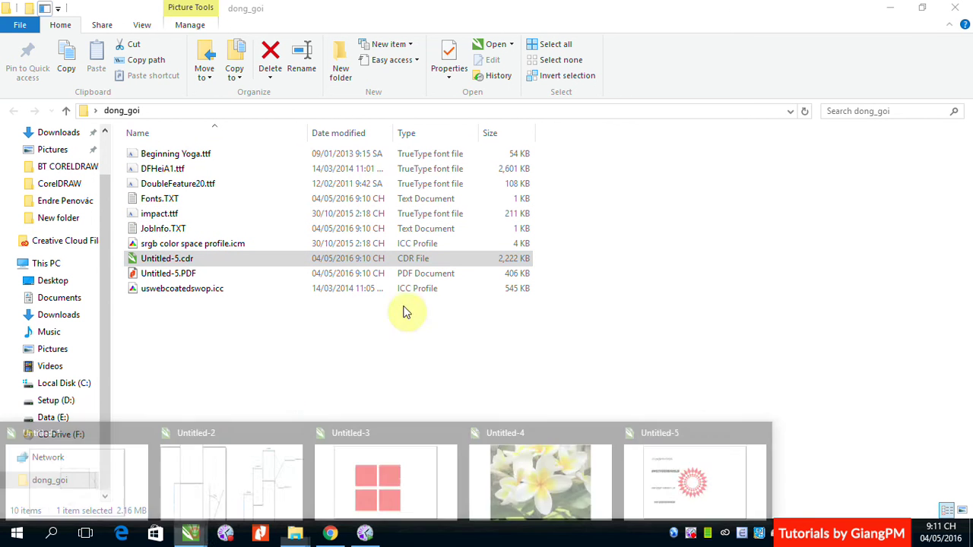
pyautogui.click(690, 450)
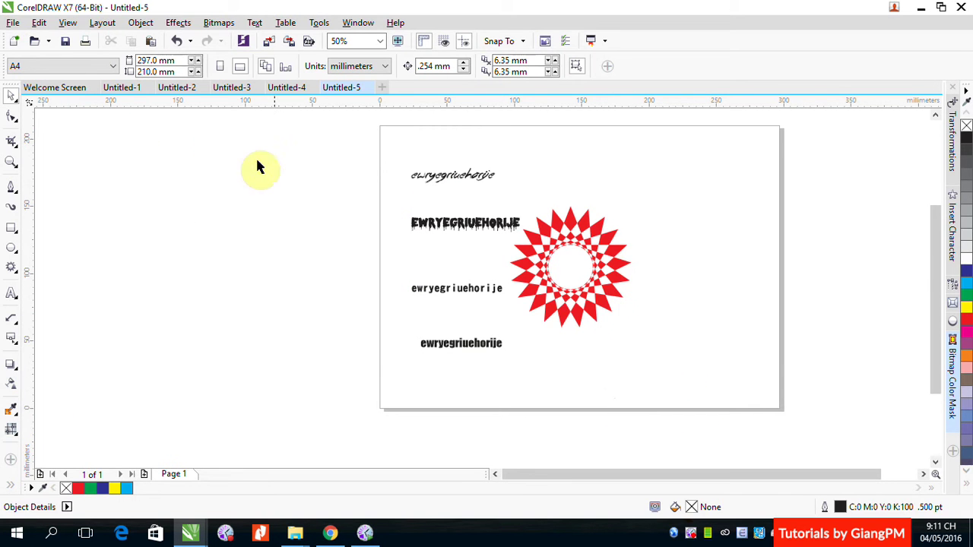
pyautogui.click(266, 42)
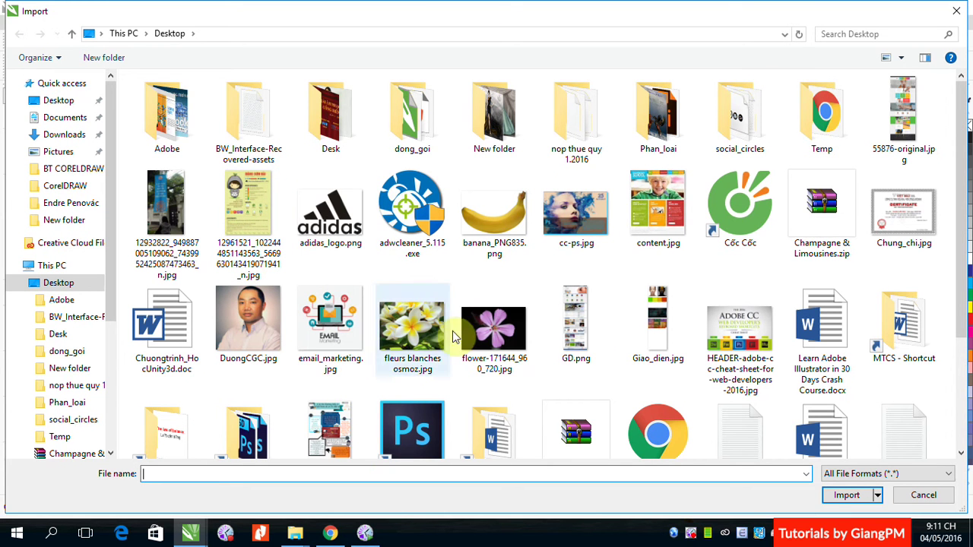
pyautogui.click(494, 328)
pyautogui.click(844, 495)
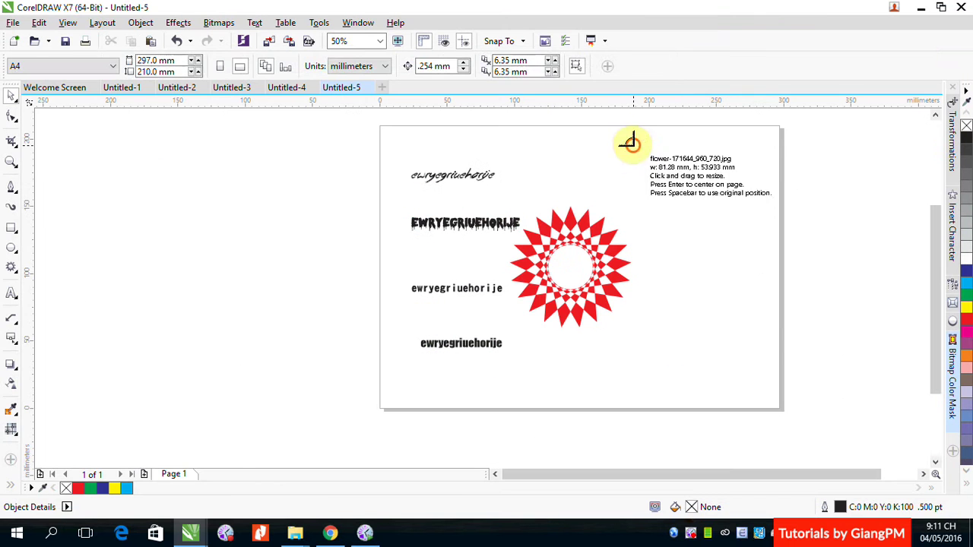
pyautogui.click(628, 143)
# - Import email_marketing.jpg at its original size below the flower photo, beside the red star ornament
pyautogui.click(166, 196)
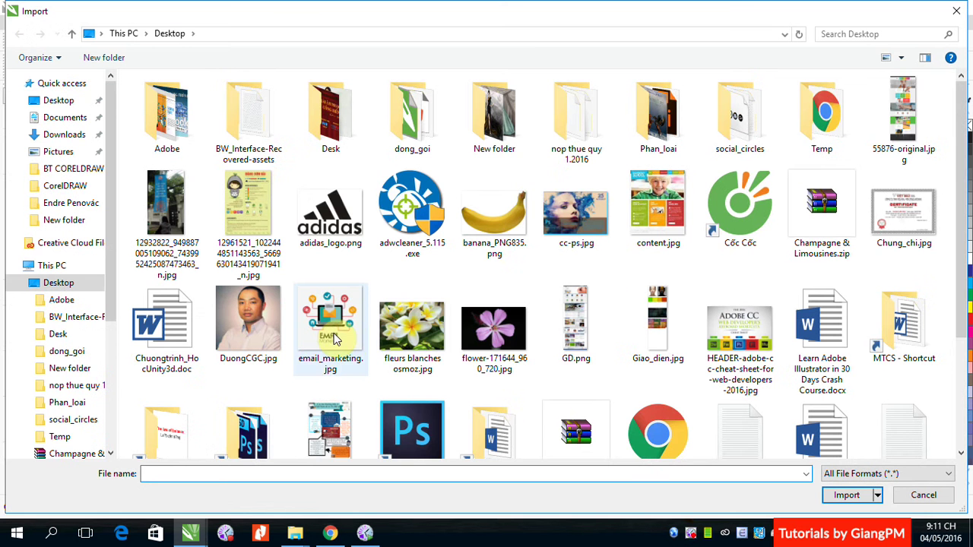
pyautogui.click(330, 328)
pyautogui.click(848, 494)
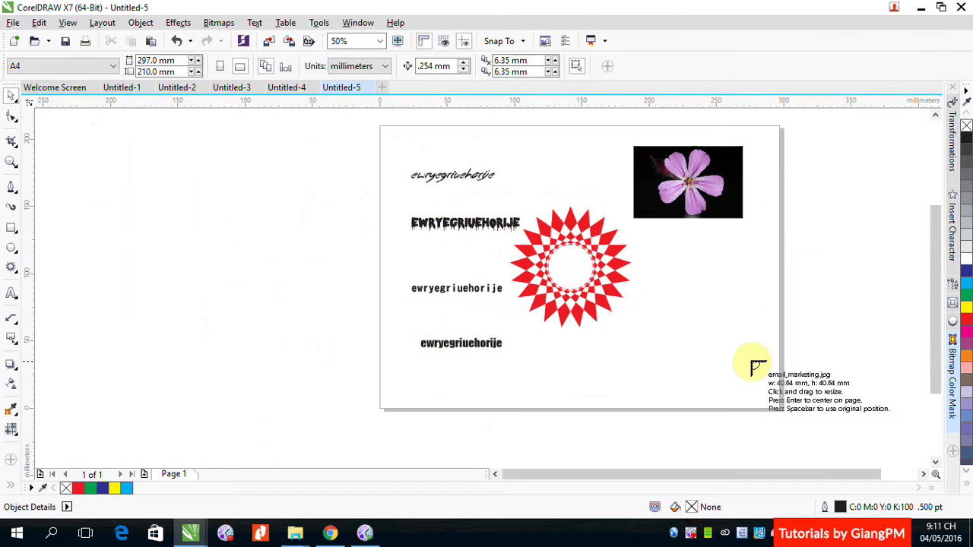
pyautogui.click(666, 275)
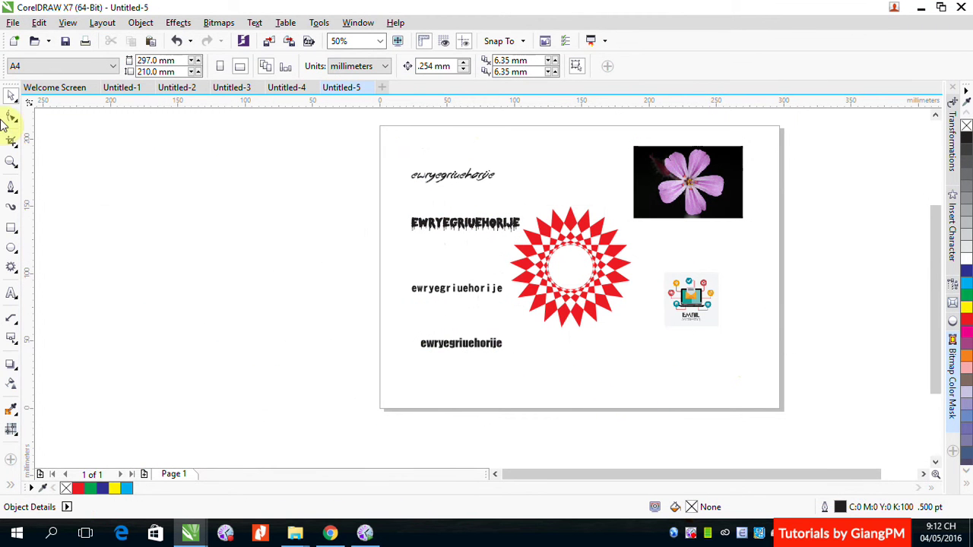
# - Set up Collect For Output again with automatic gathering, a Prepress PDF, a Version 17.0 CDR and the color profiles
pyautogui.click(13, 23)
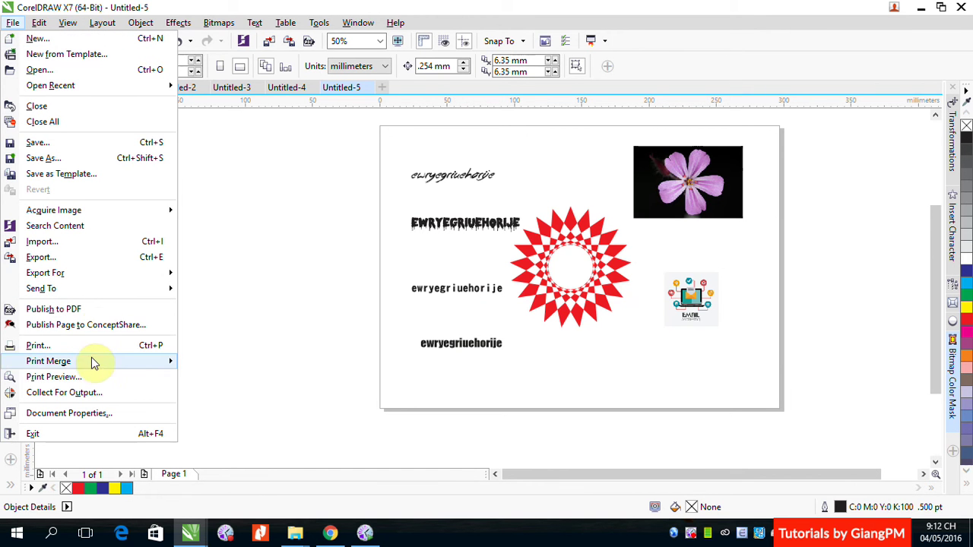
pyautogui.click(66, 392)
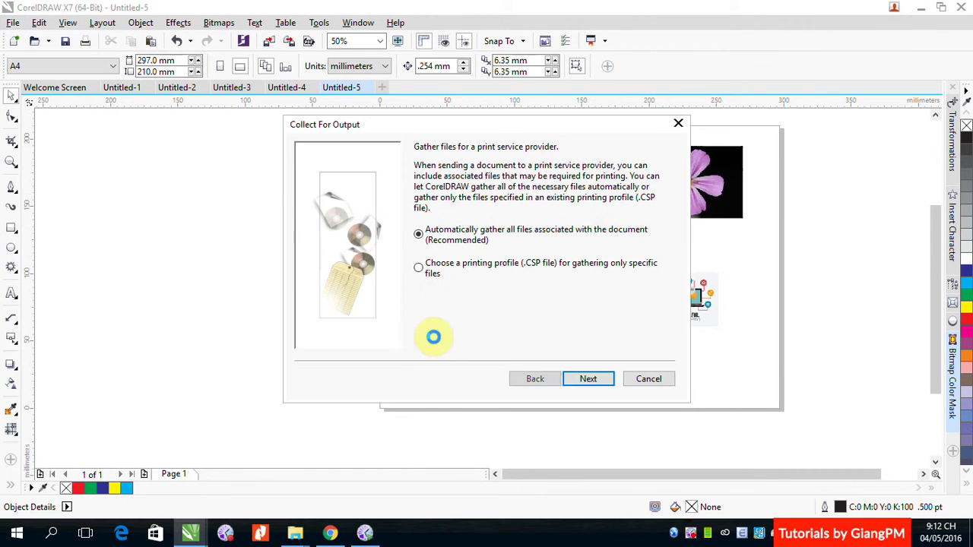
pyautogui.click(592, 382)
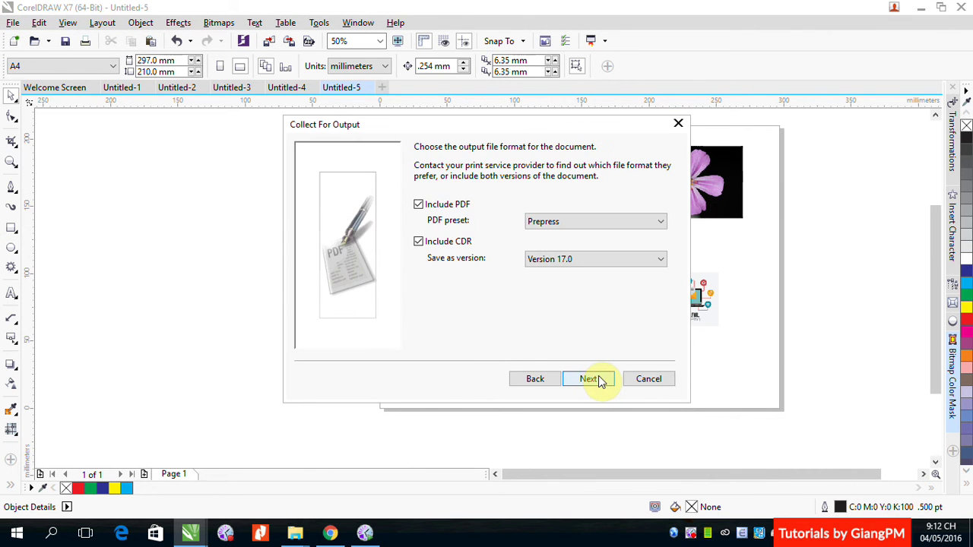
pyautogui.click(593, 381)
pyautogui.click(602, 387)
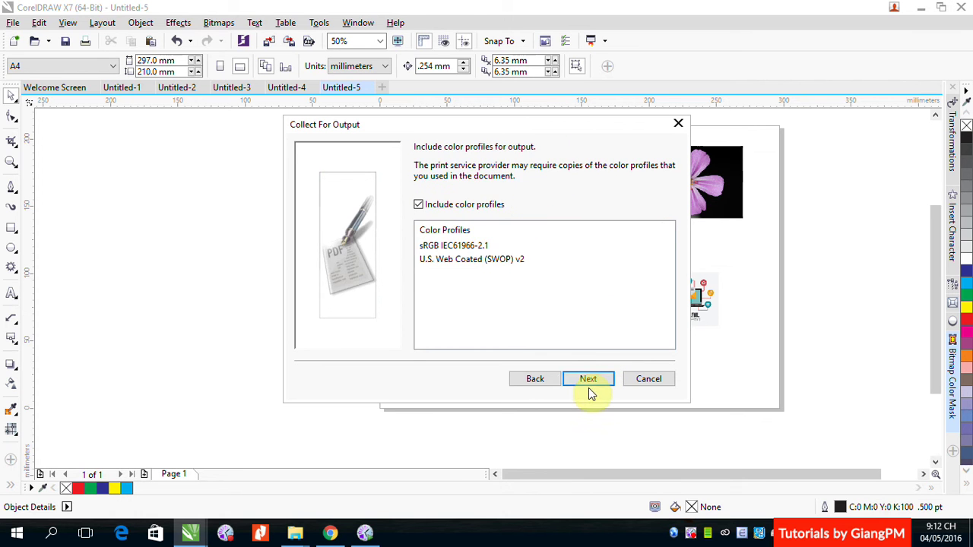
pyautogui.click(588, 388)
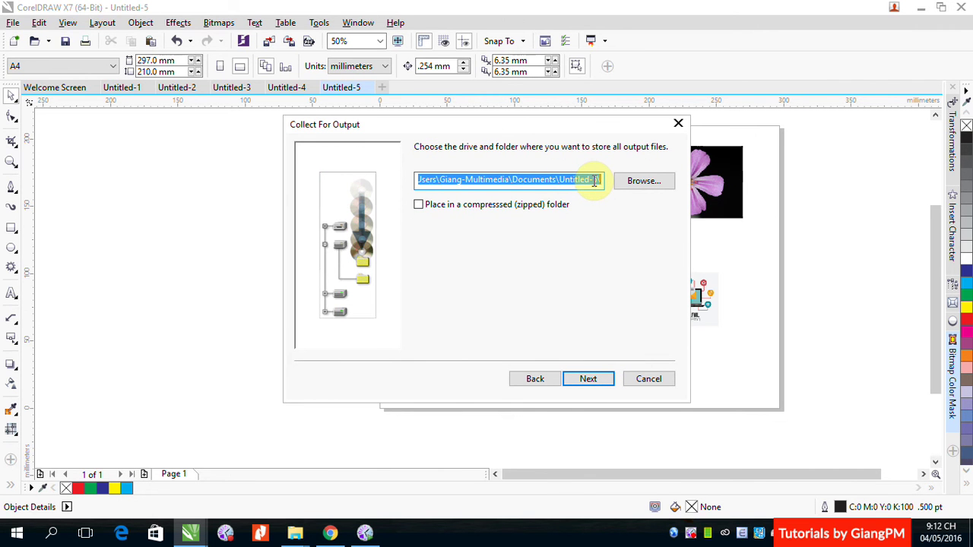
# - Store the second collection in a new Desktop folder named 1 and finish the collection
pyautogui.click(642, 183)
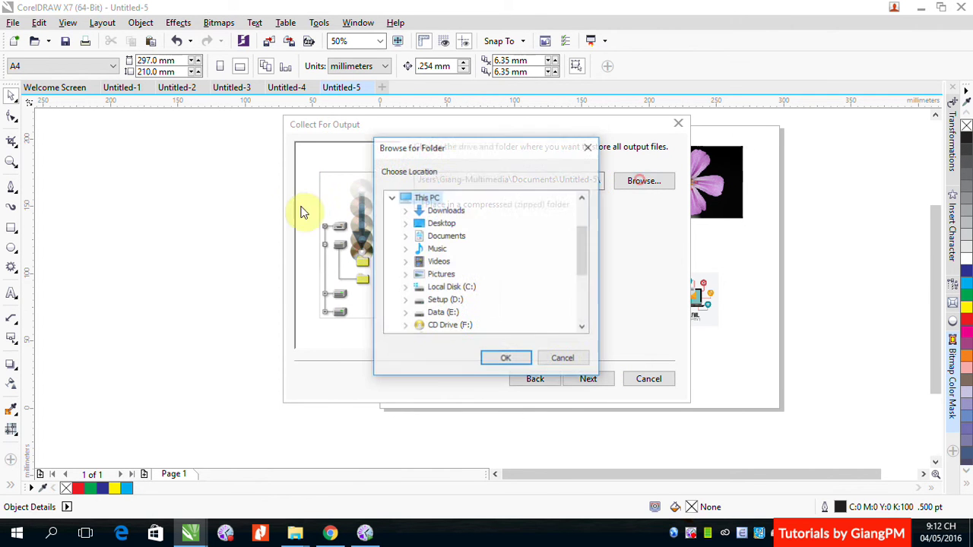
pyautogui.click(447, 222)
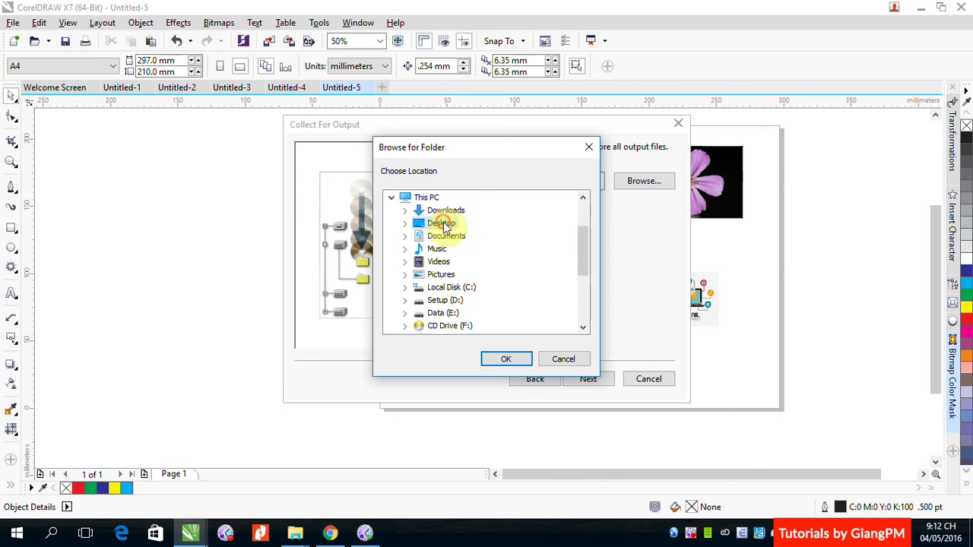
pyautogui.click(503, 358)
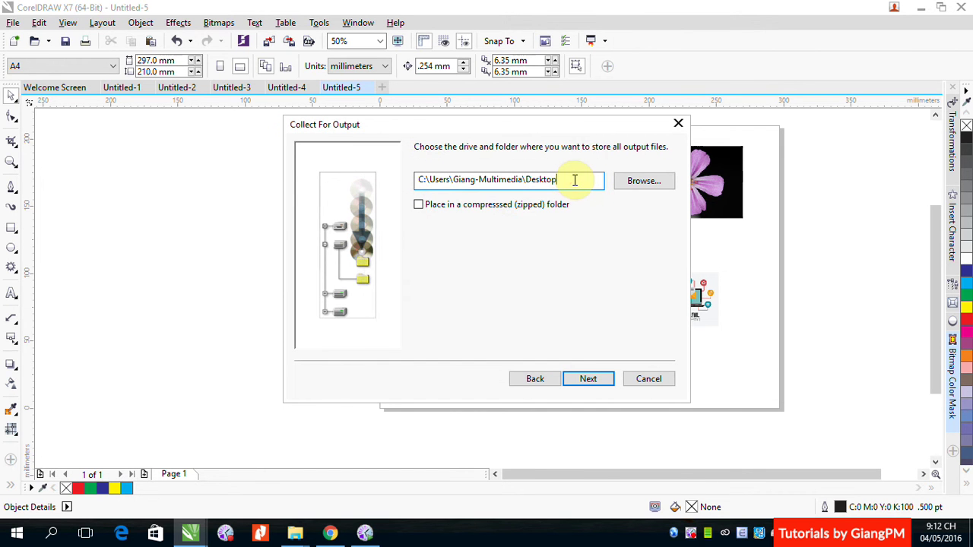
pyautogui.write('\\1')
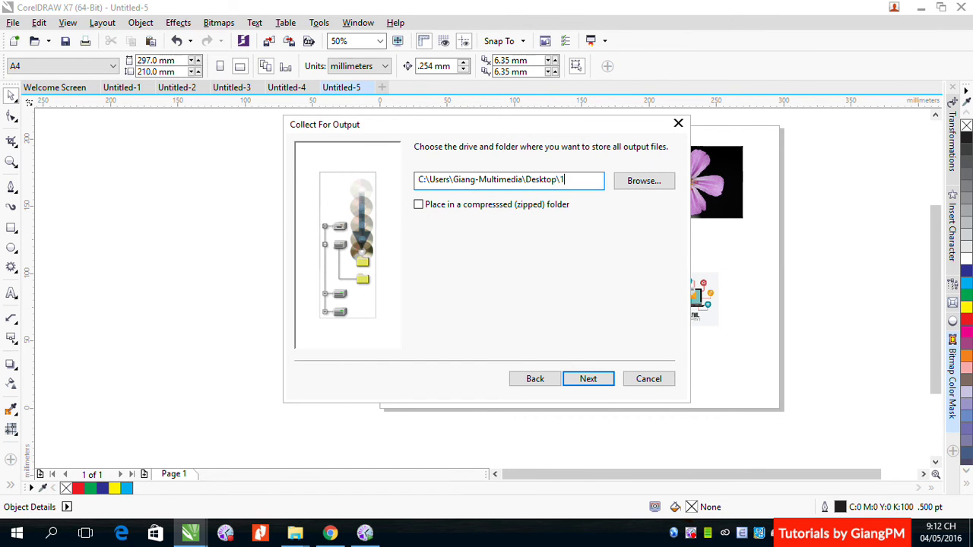
pyautogui.click(587, 378)
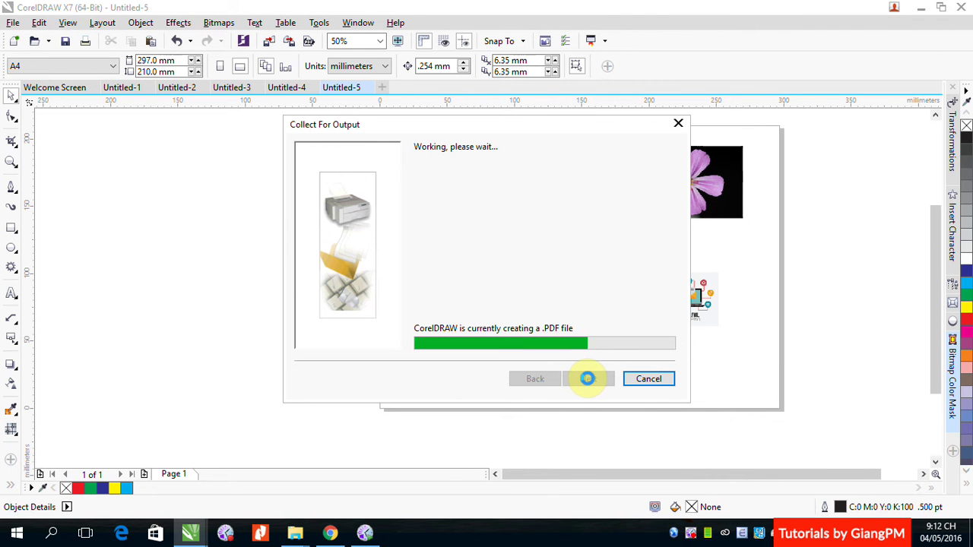
pyautogui.click(580, 384)
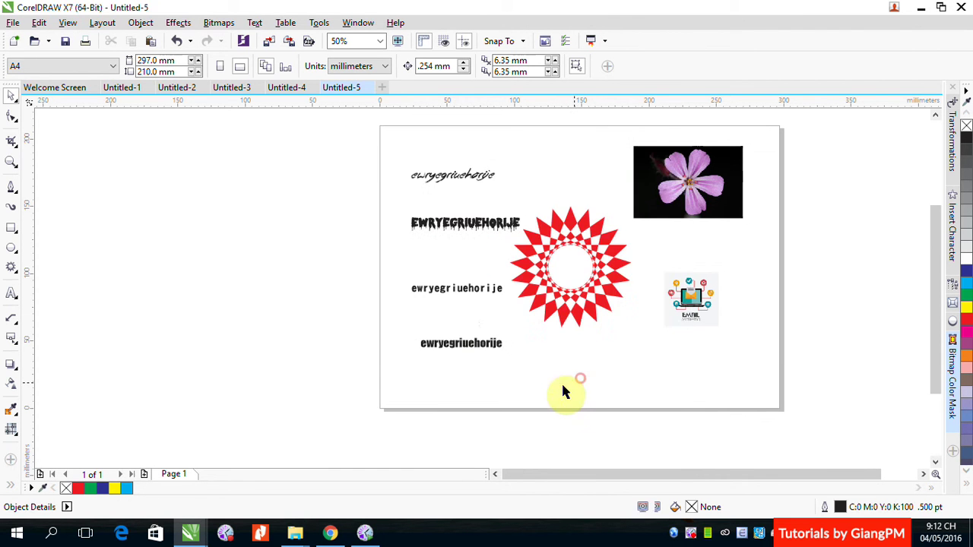
# - Move the Desktop folder 1 beside dong_goi and open it to check the collected Untitled-5 CDR and PDF files
pyautogui.click(920, 7)
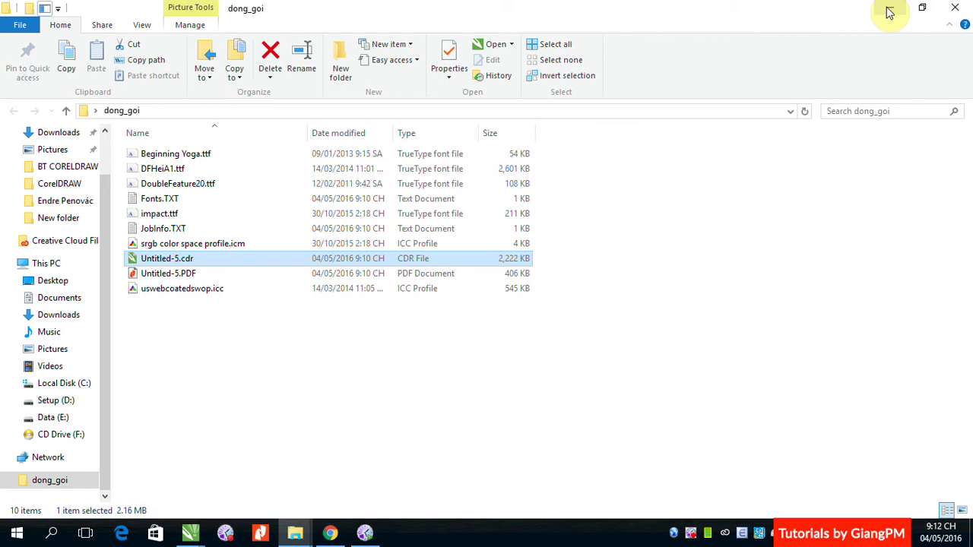
pyautogui.click(894, 9)
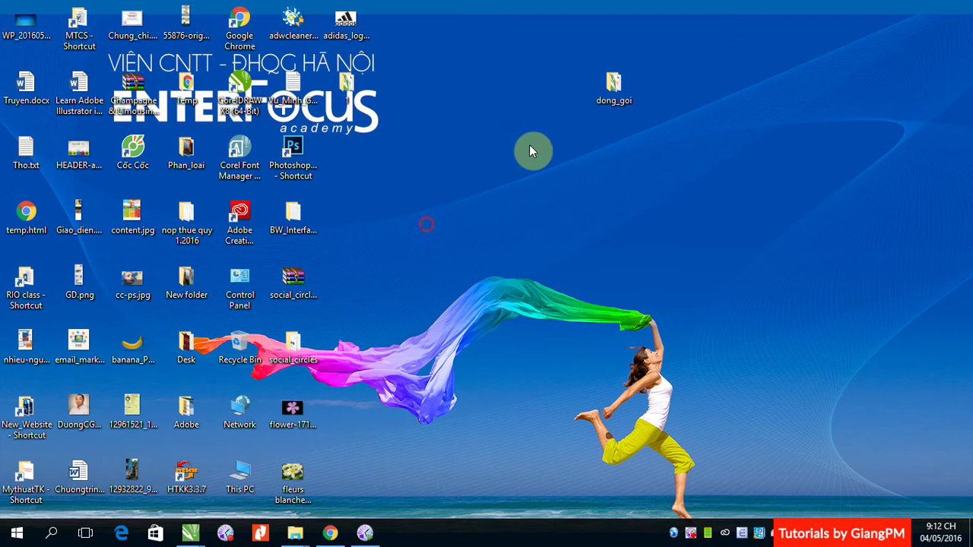
pyautogui.moveTo(347, 87); pyautogui.dragTo(719, 87)
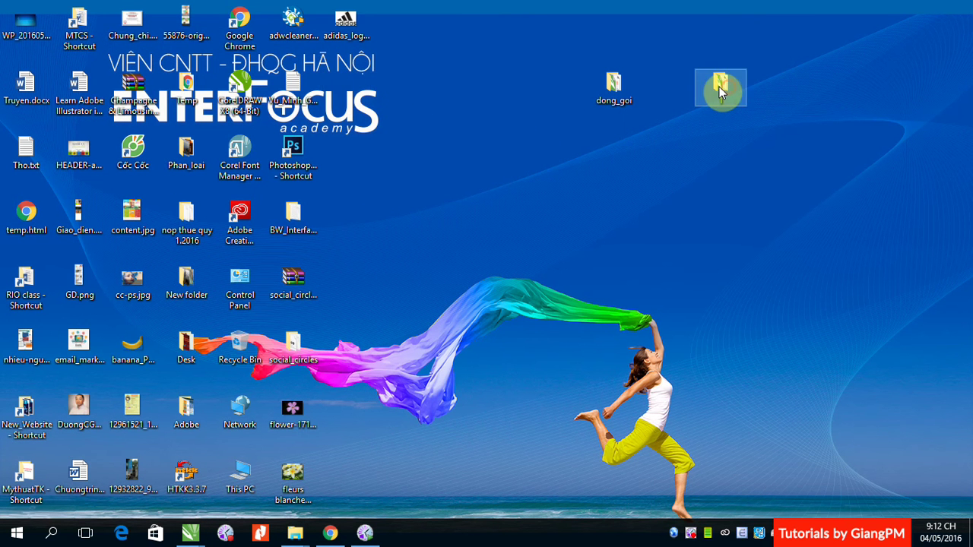
pyautogui.press('Return')
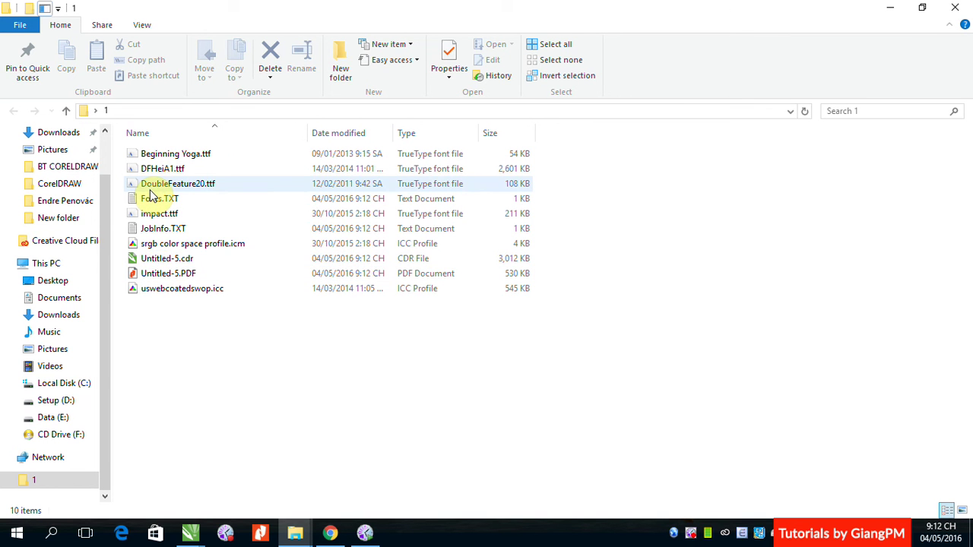
pyautogui.click(150, 259)
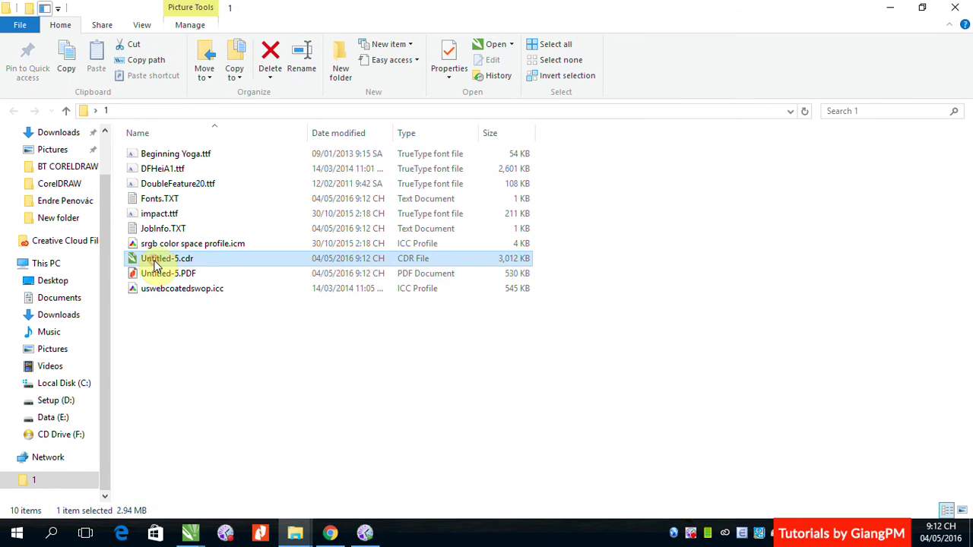
pyautogui.click(156, 276)
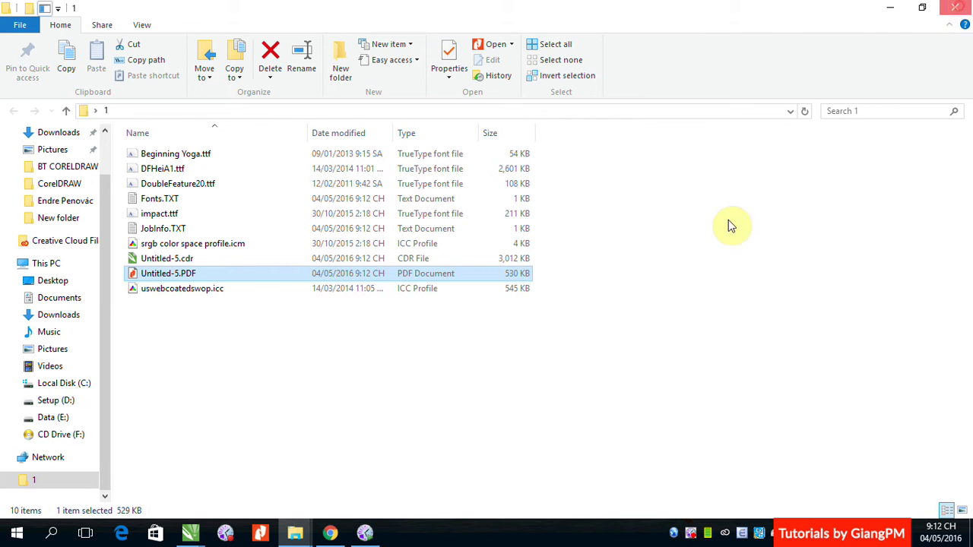
# - Switch back to Untitled-5 in CorelDRAW and import the JPG starting with 12932822 as a regular embedded image, at original size over the upper text lines
pyautogui.press('super+d')
pyautogui.moveTo(190, 531)
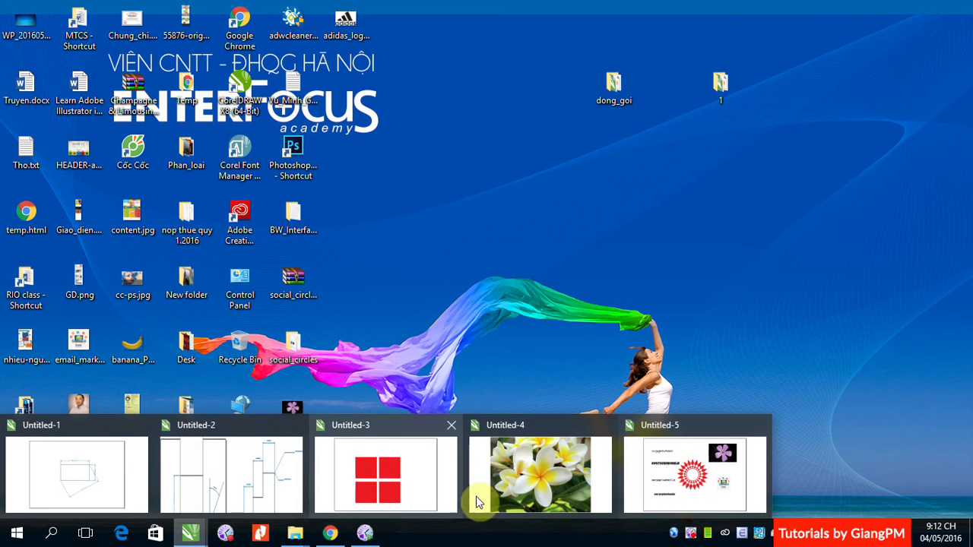
pyautogui.click(671, 489)
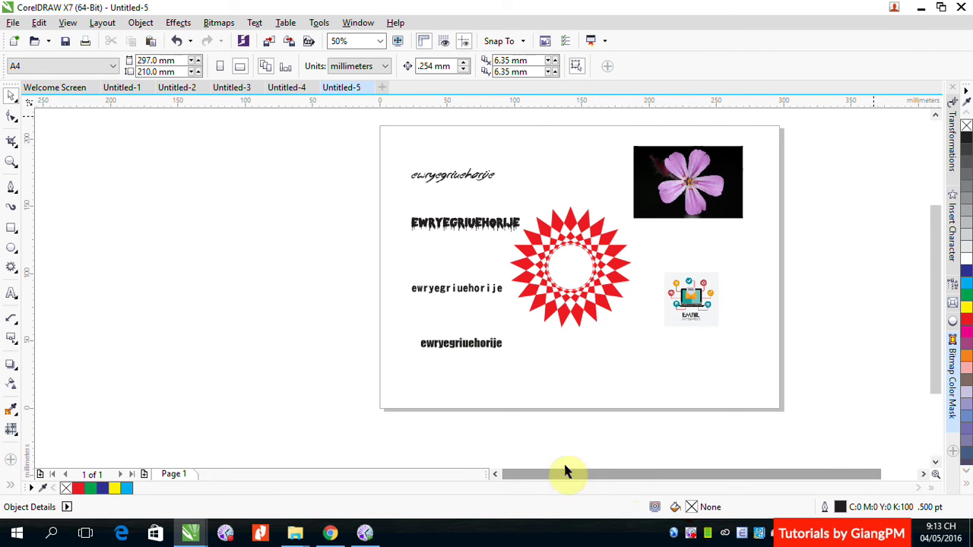
pyautogui.click(269, 44)
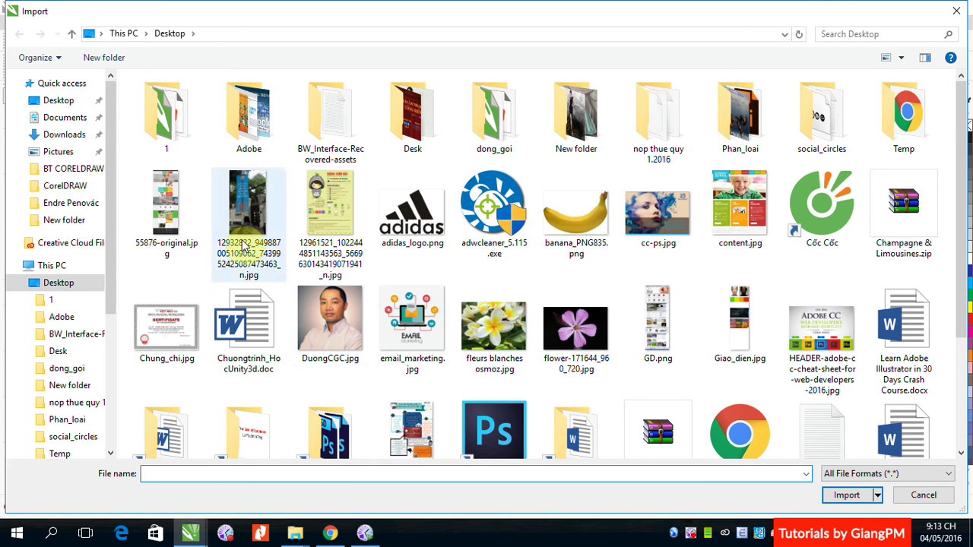
pyautogui.click(267, 216)
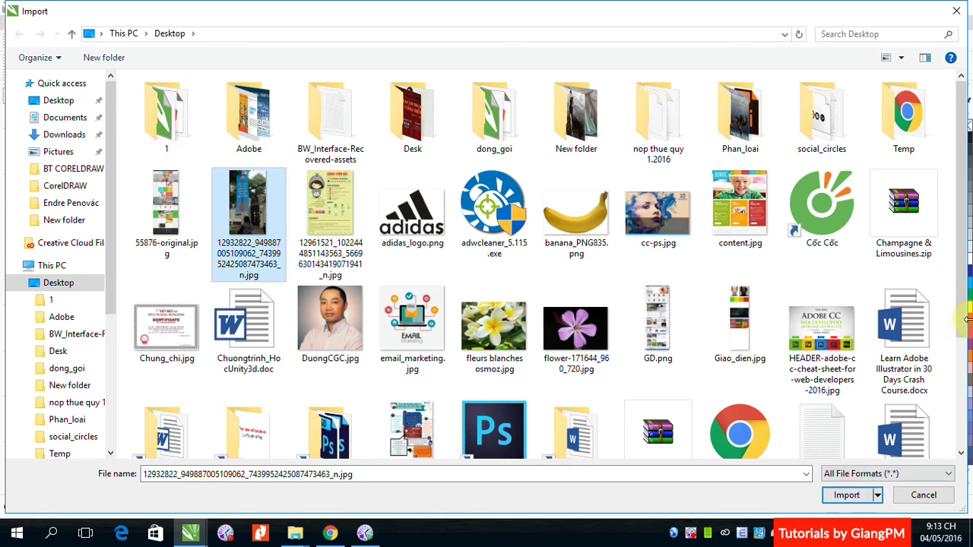
pyautogui.moveTo(964, 298); pyautogui.dragTo(969, 477)
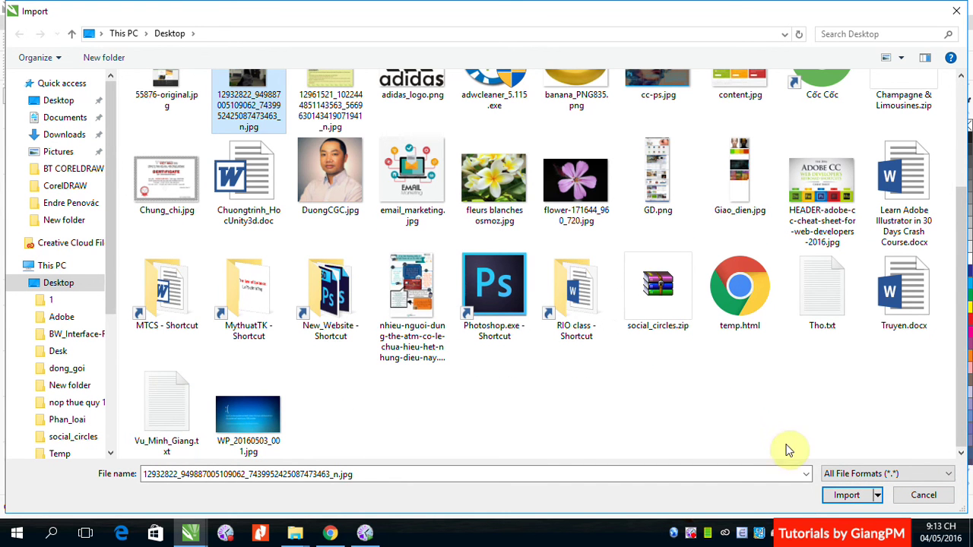
pyautogui.click(878, 495)
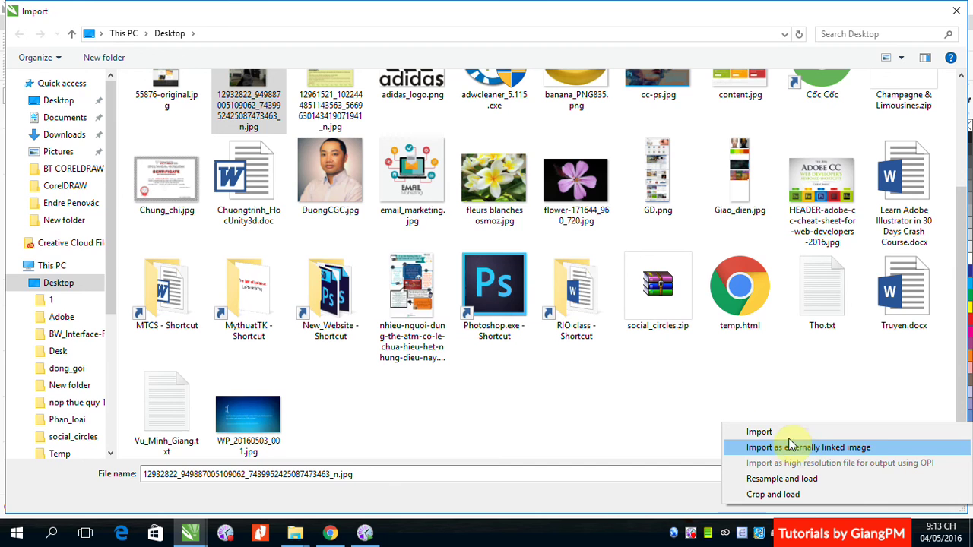
pyautogui.click(760, 431)
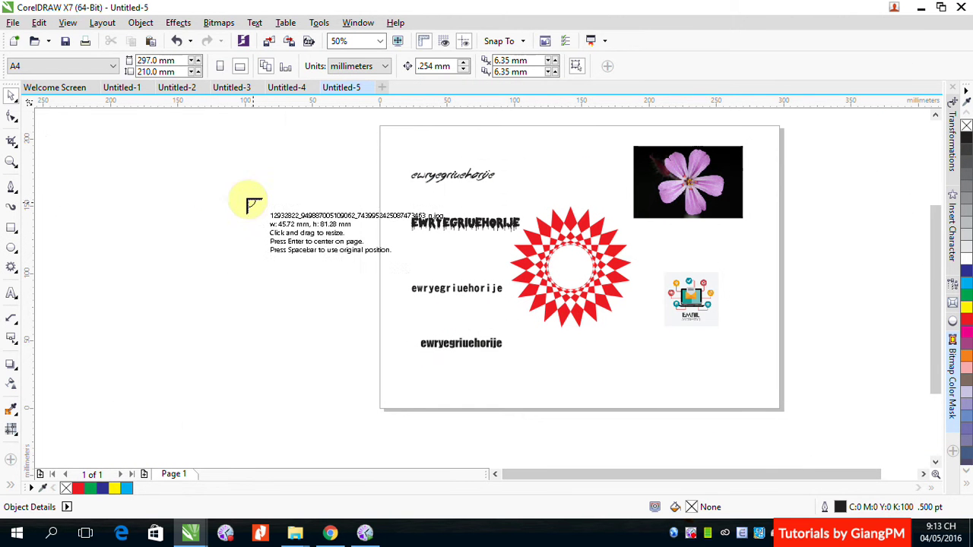
pyautogui.click(422, 146)
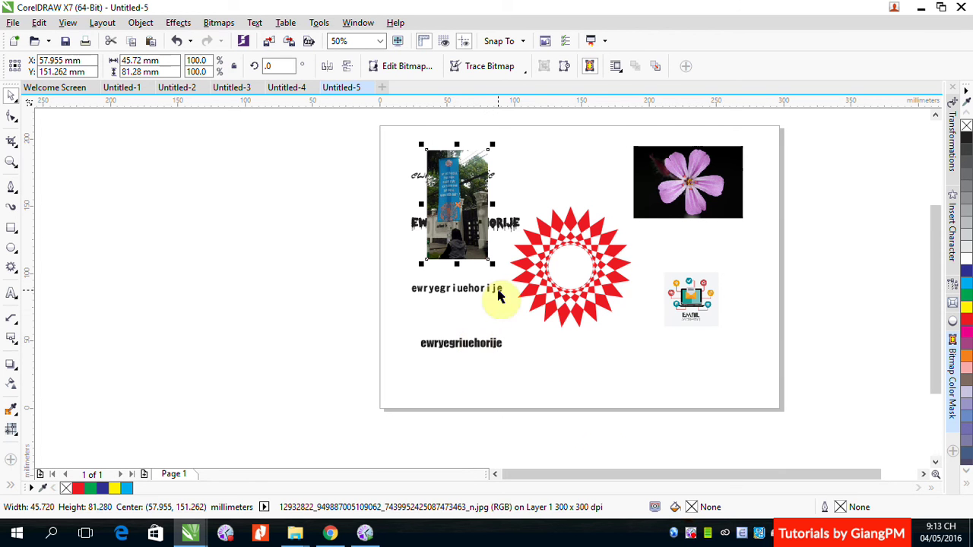
pyautogui.click(606, 373)
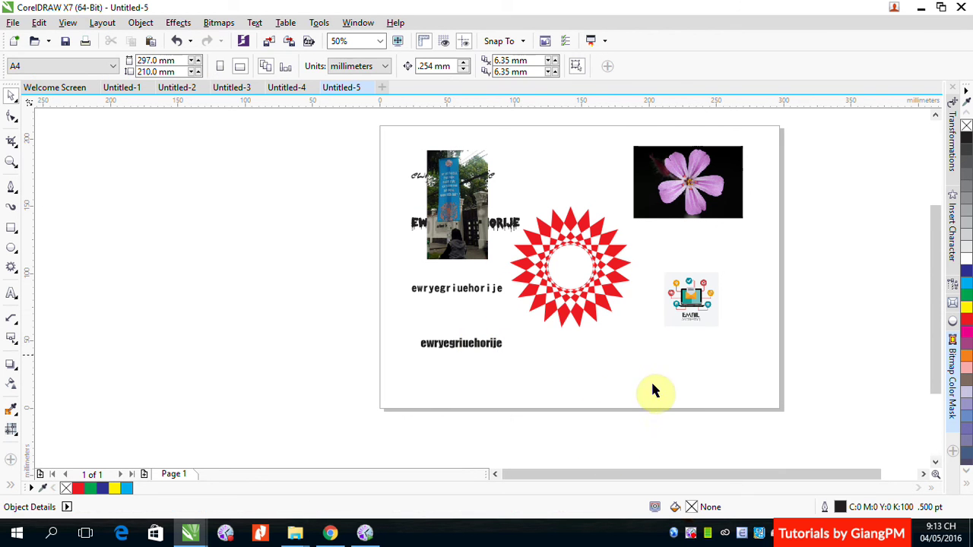
# - Import banana_PNG835.png as an externally linked image at its original size and move it over the lower part of the page
pyautogui.click(269, 42)
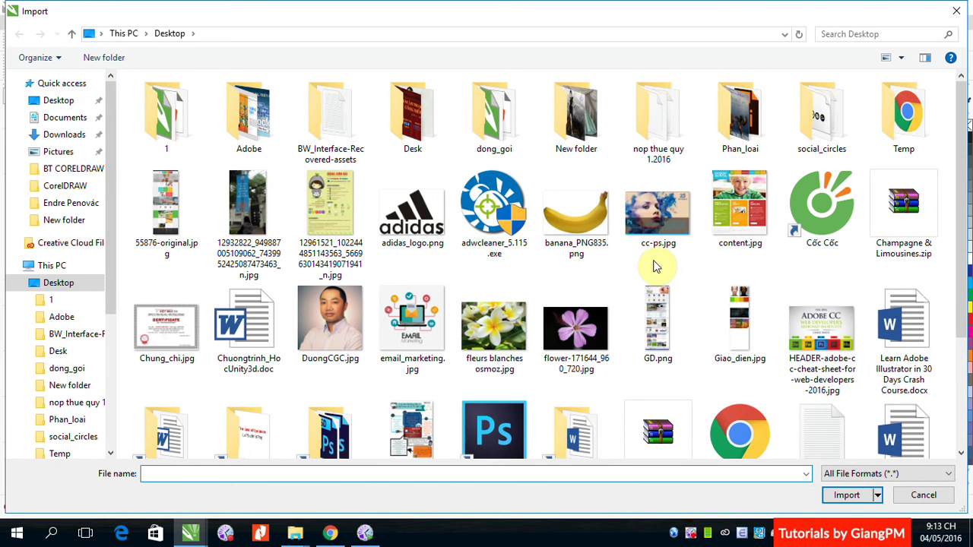
pyautogui.click(575, 228)
pyautogui.click(877, 495)
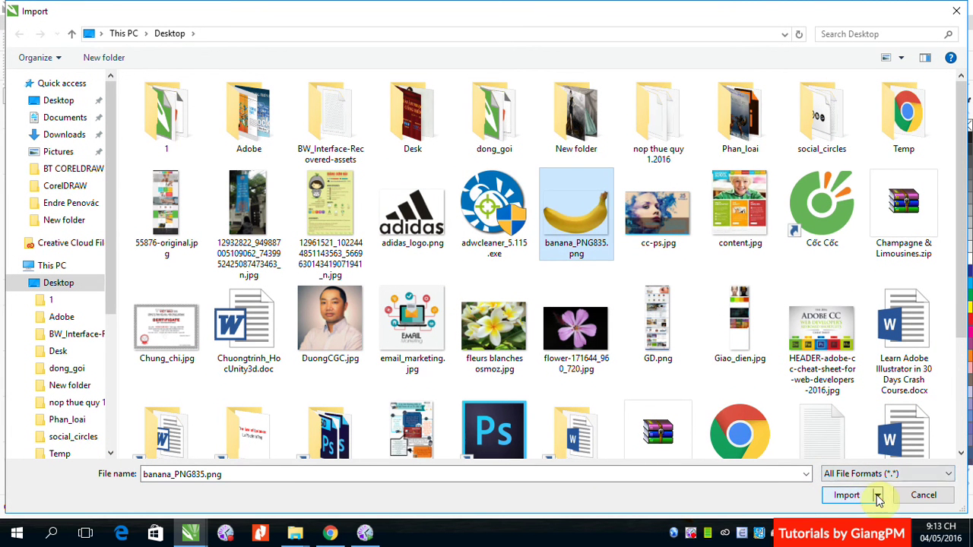
pyautogui.click(851, 447)
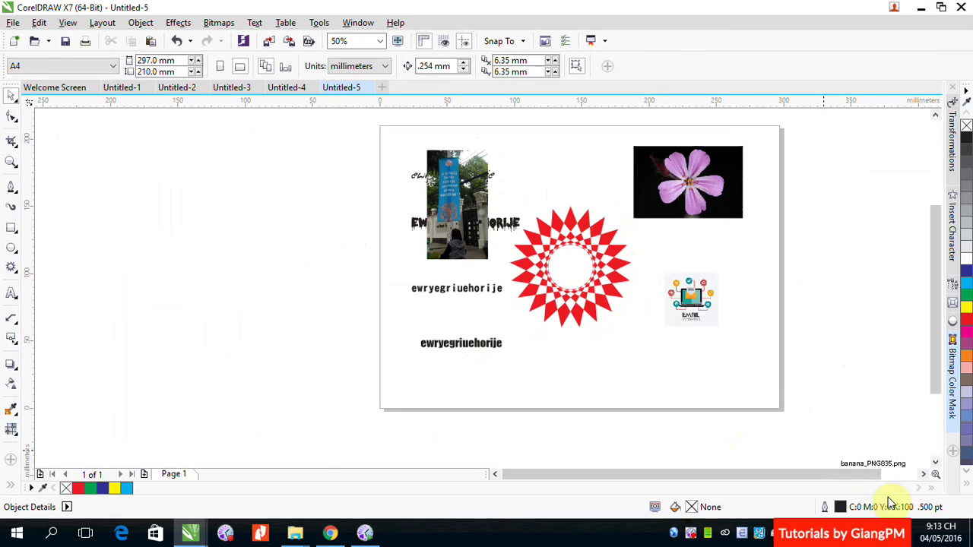
pyautogui.click(514, 131)
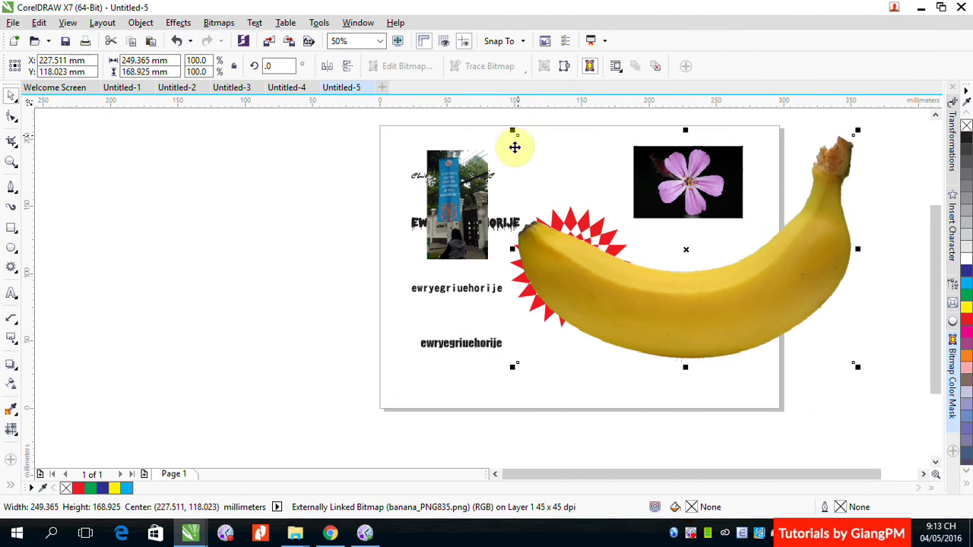
pyautogui.moveTo(799, 285); pyautogui.dragTo(699, 328)
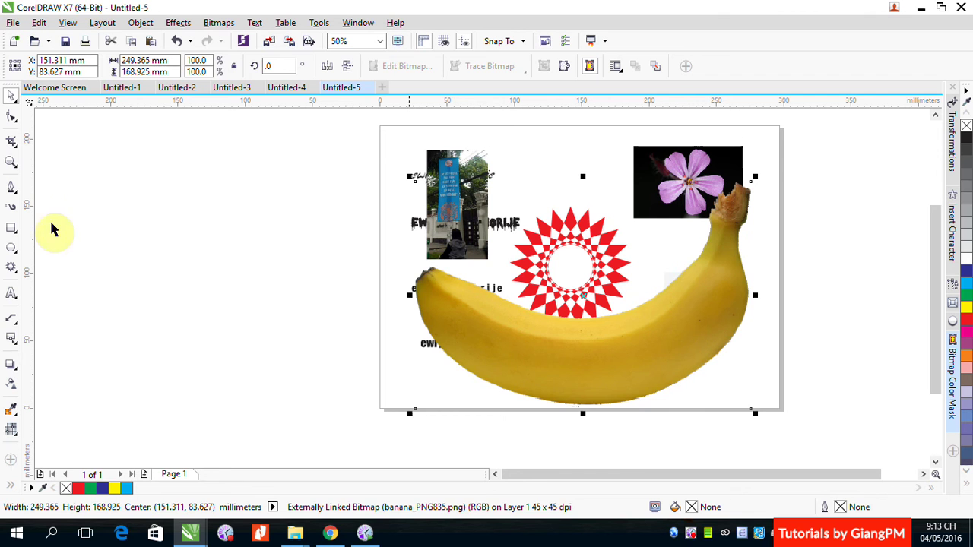
pyautogui.click(182, 204)
# - Set up Collect For Output with automatic gathering of all associated files, including the document fonts and font list
pyautogui.click(15, 23)
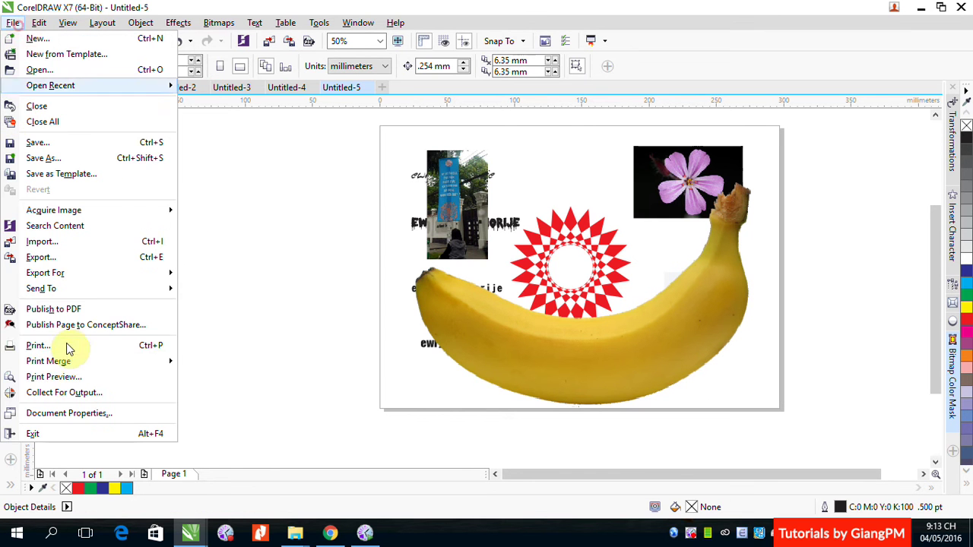
pyautogui.click(82, 395)
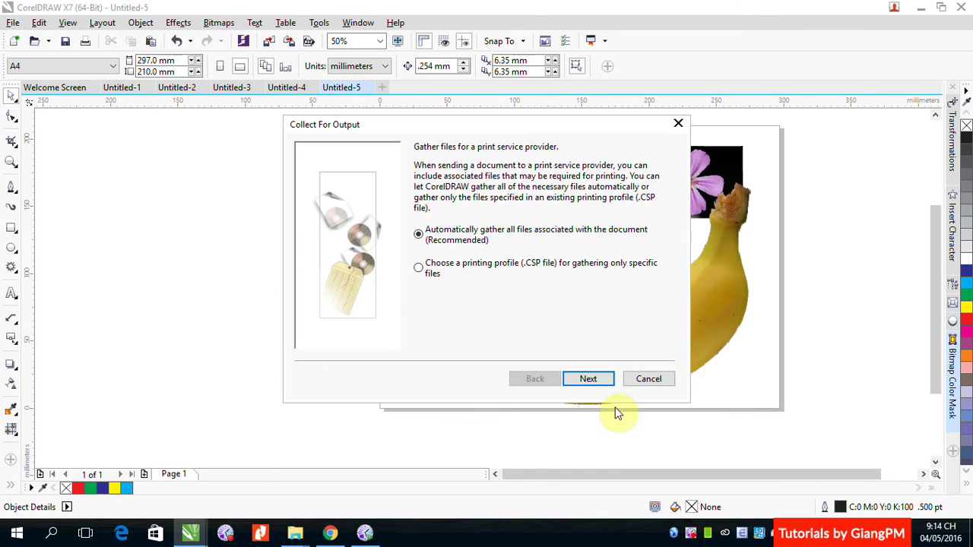
pyautogui.click(597, 382)
pyautogui.click(588, 378)
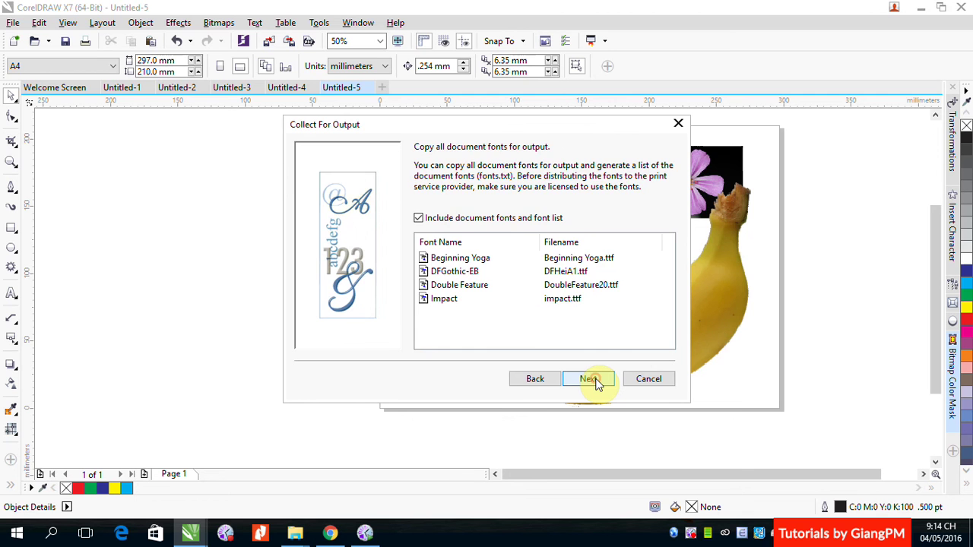
pyautogui.click(588, 379)
pyautogui.click(590, 379)
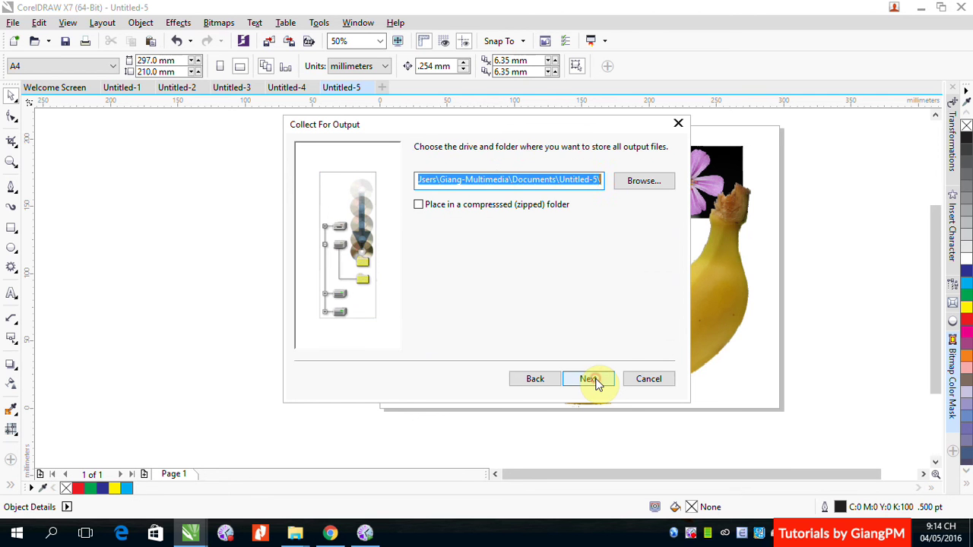
# - Store the third collection in a new Desktop folder named 2 and finish the collection
pyautogui.click(642, 181)
pyautogui.click(443, 224)
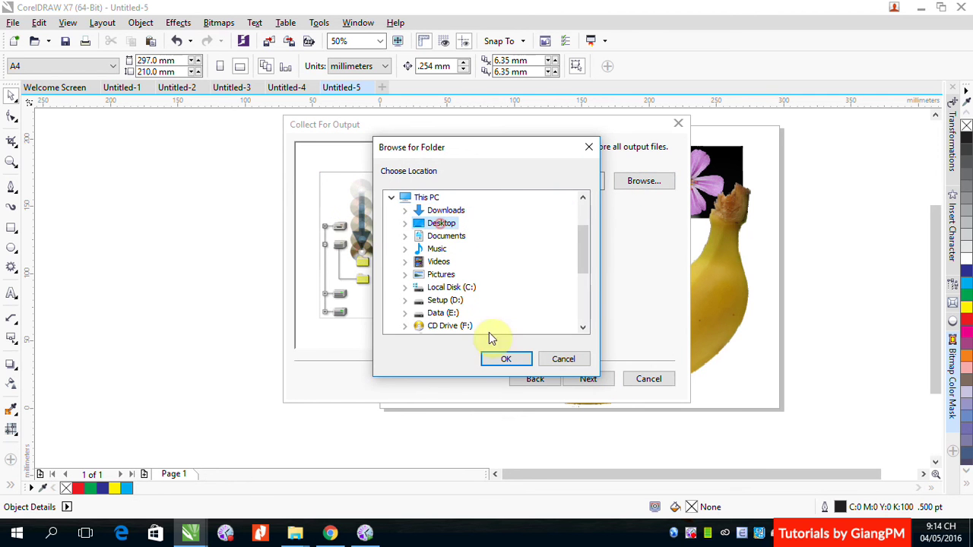
pyautogui.click(504, 358)
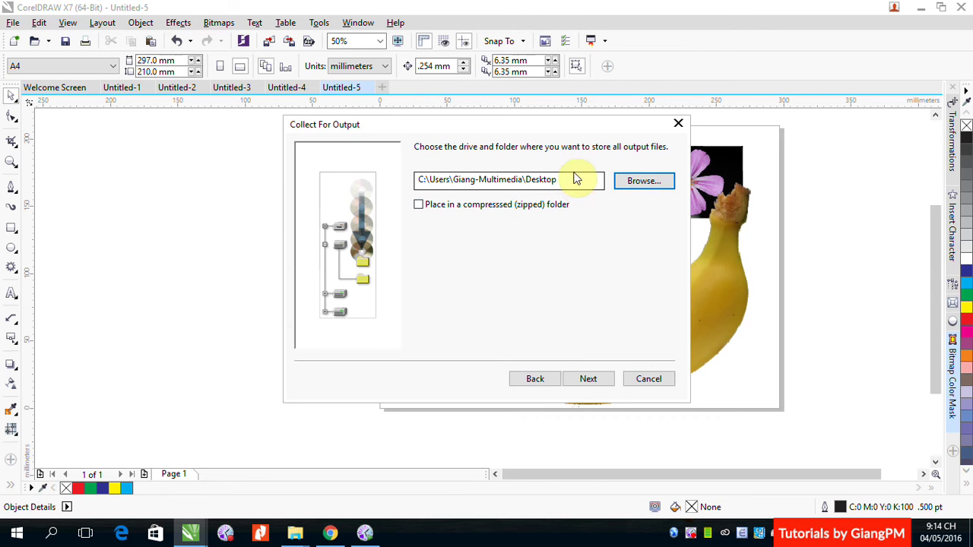
pyautogui.click(578, 182)
pyautogui.write('\\2')
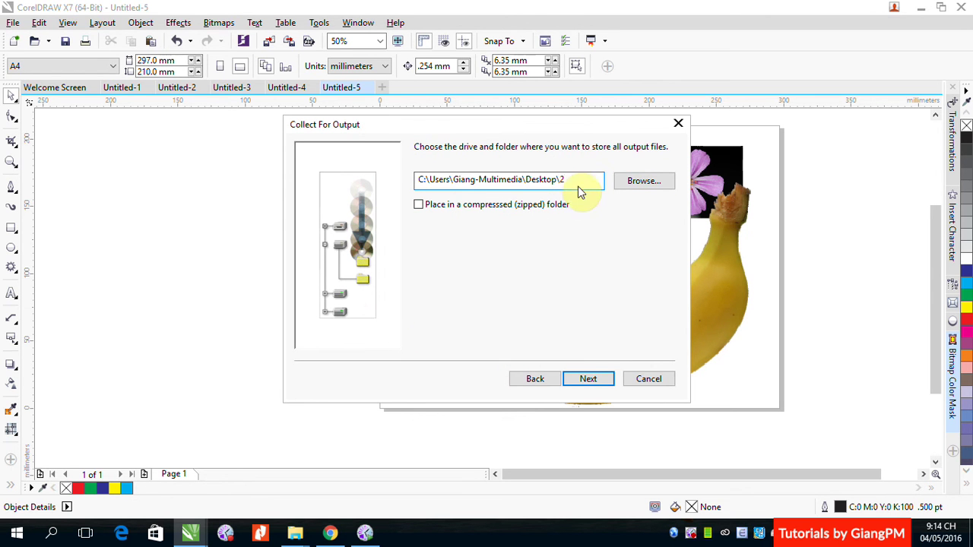
pyautogui.press('Return')
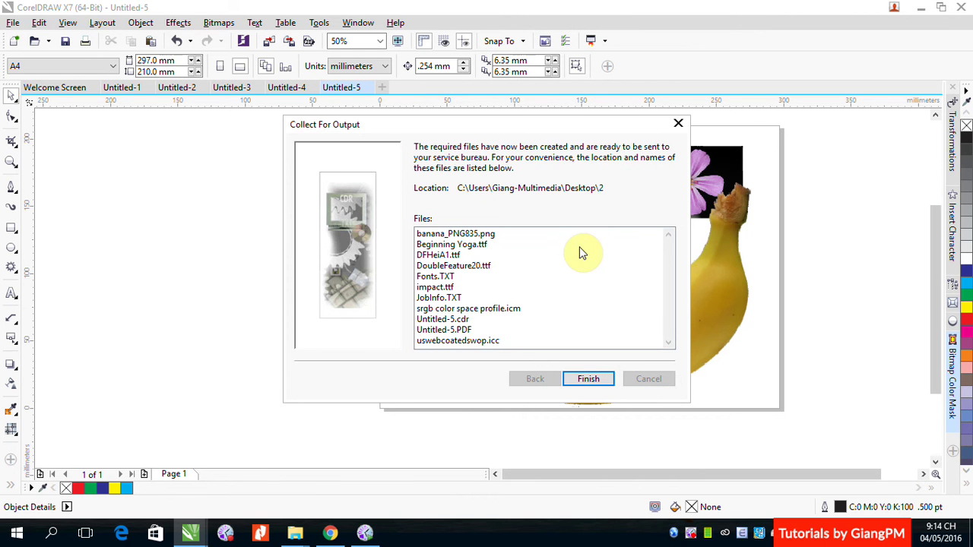
pyautogui.click(589, 379)
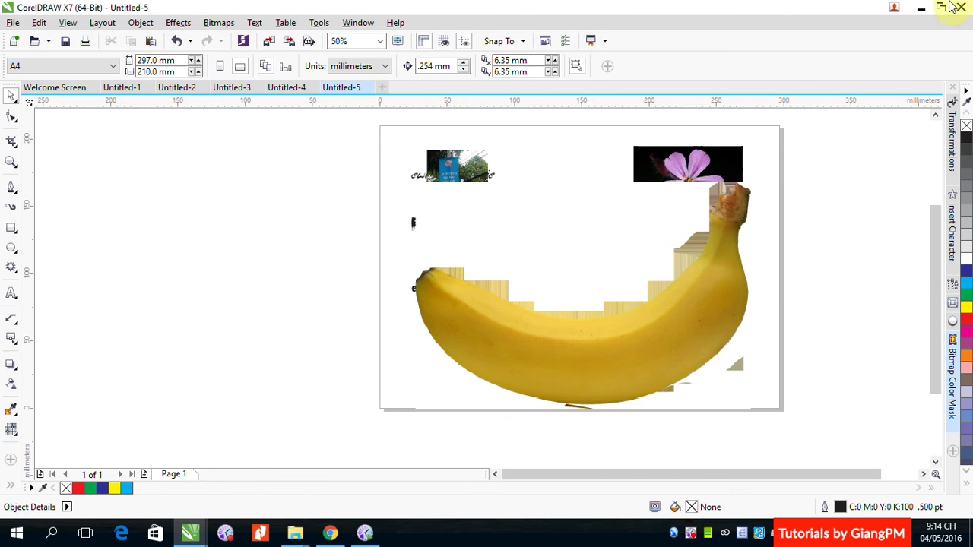
# - Move the Desktop folder 2 below dong_goi and open it to check for the linked image banana_PNG835.png
pyautogui.click(920, 7)
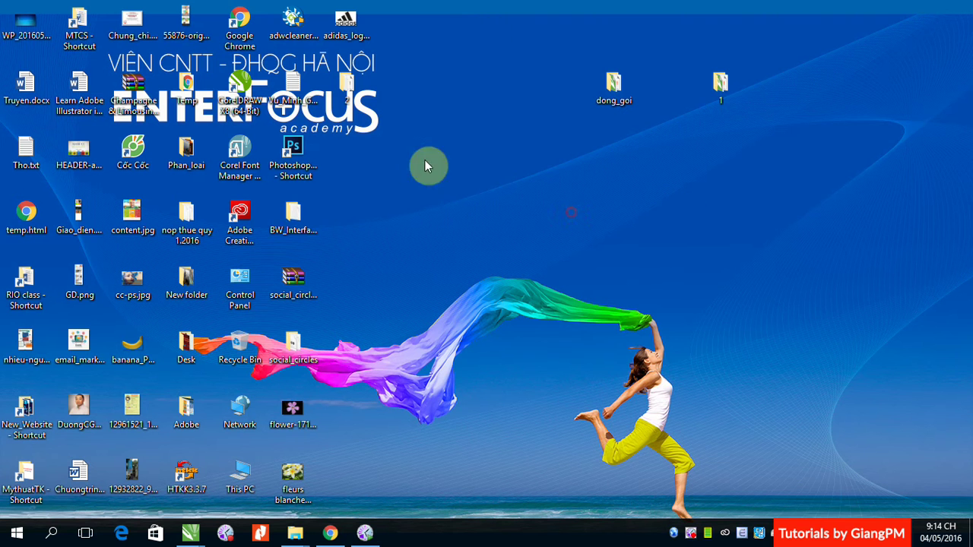
pyautogui.moveTo(346, 85); pyautogui.dragTo(615, 202)
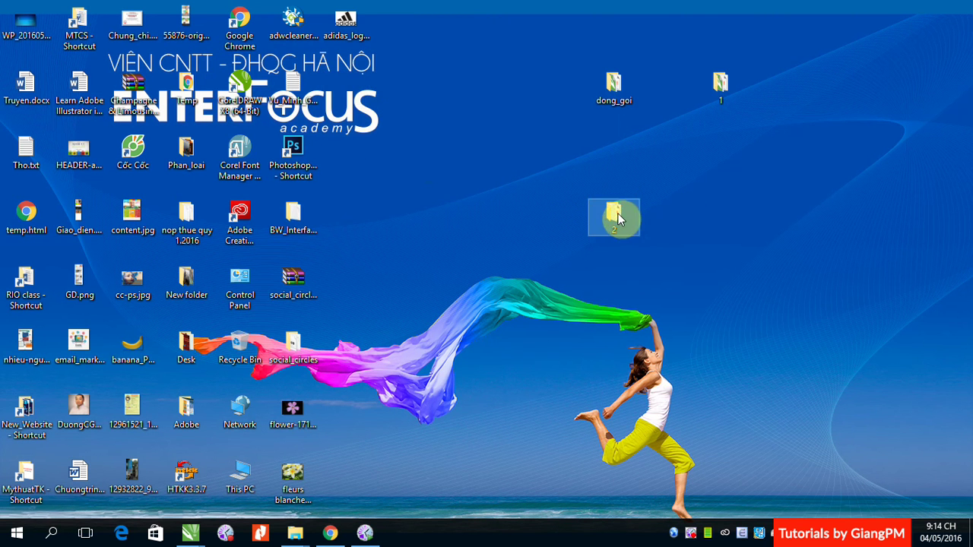
pyautogui.doubleClick(617, 211)
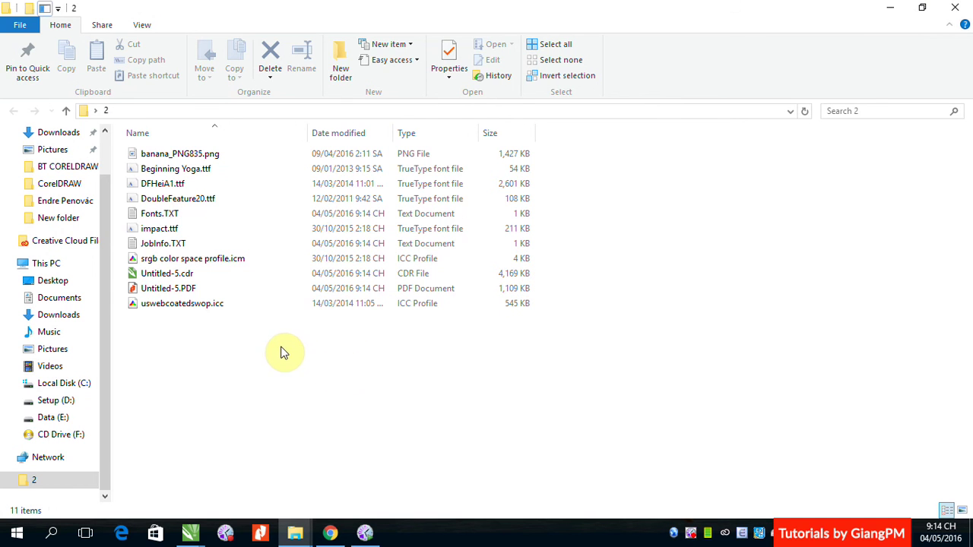
pyautogui.click(179, 156)
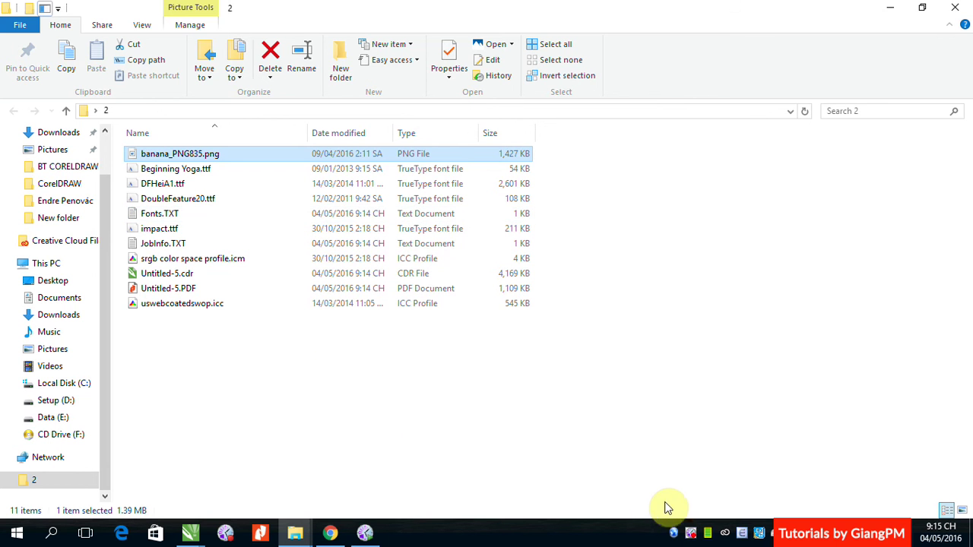
pyautogui.rightClick(692, 537)
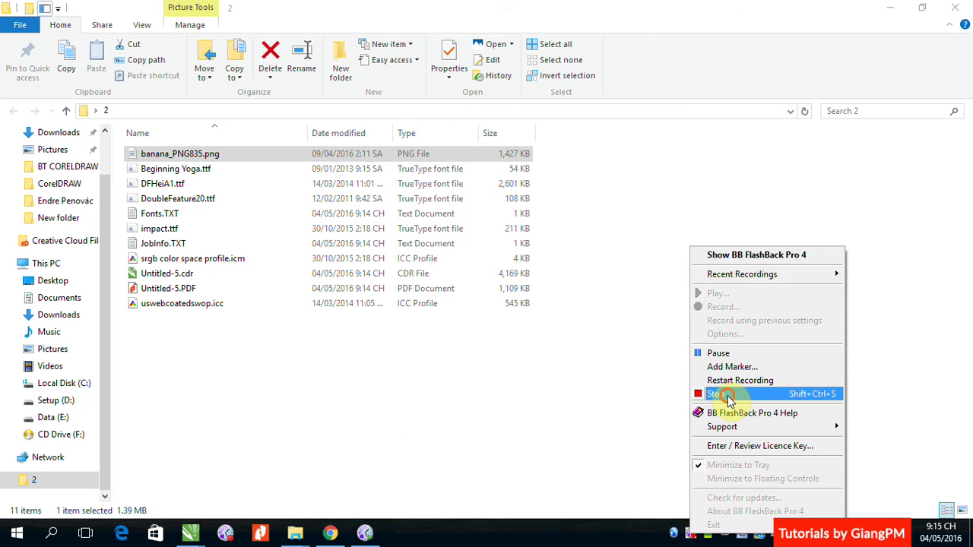